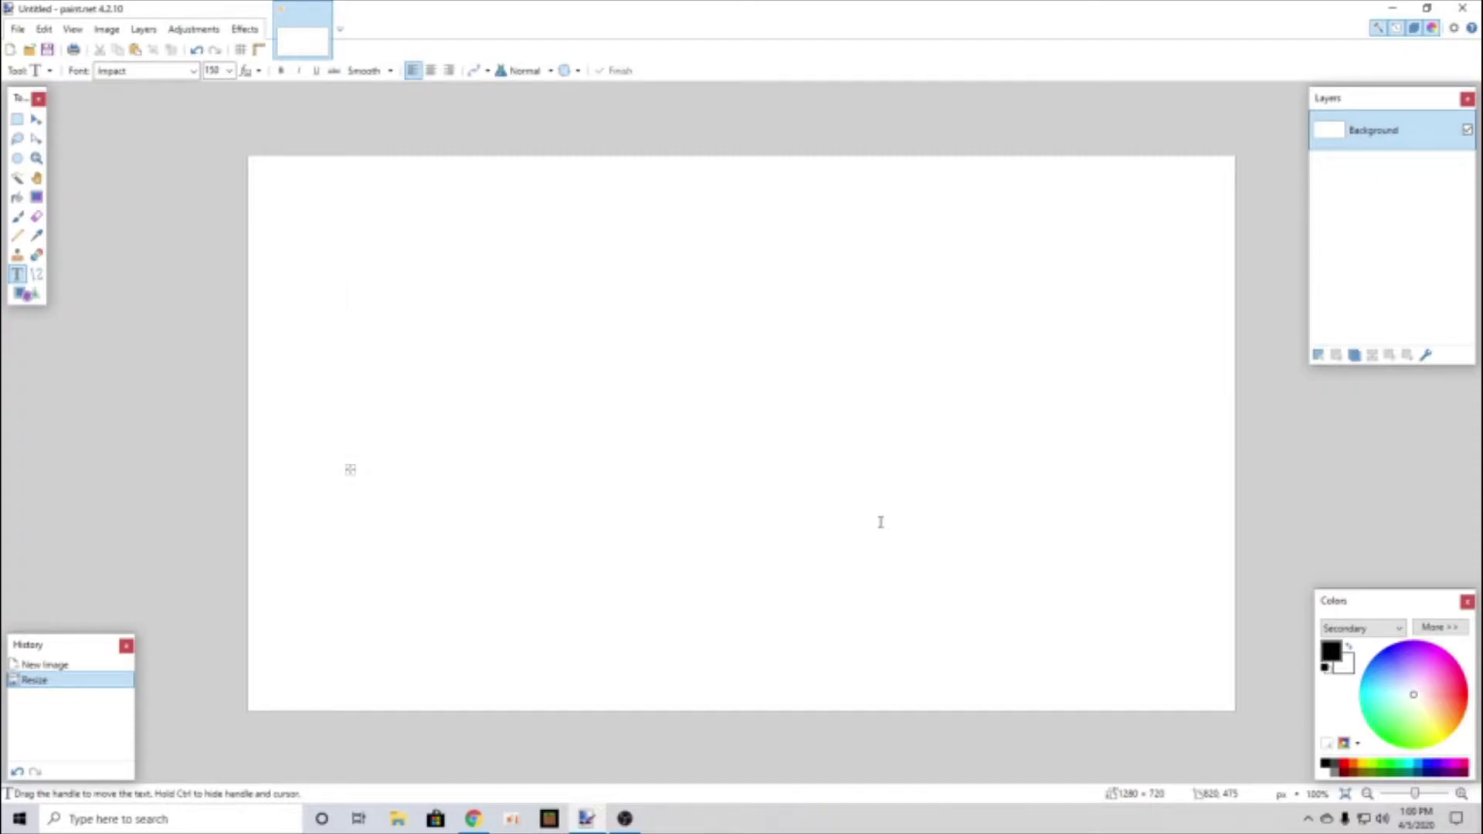
type("ESG FL")
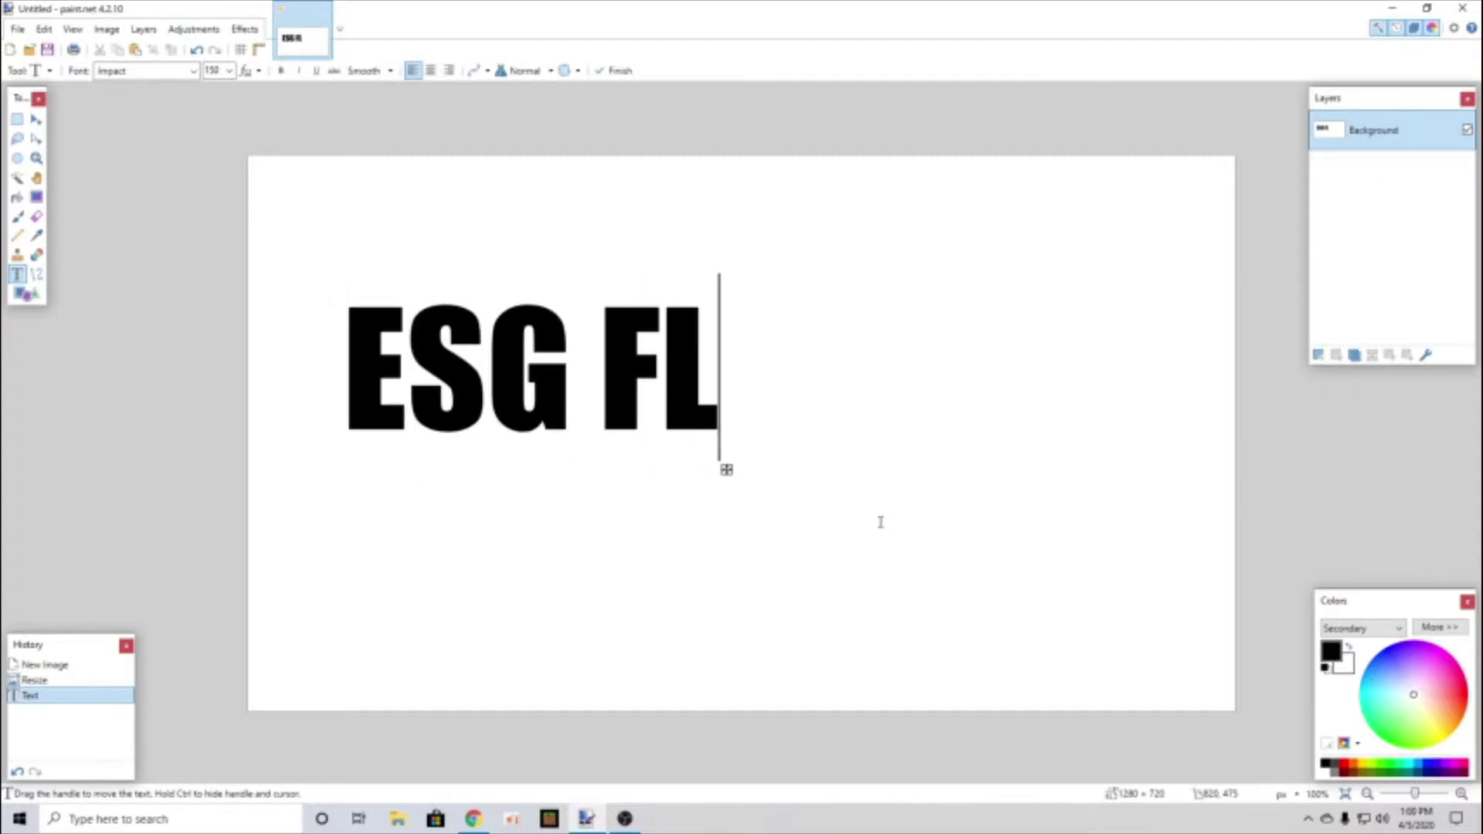
key("BackSpace")
type("lame")
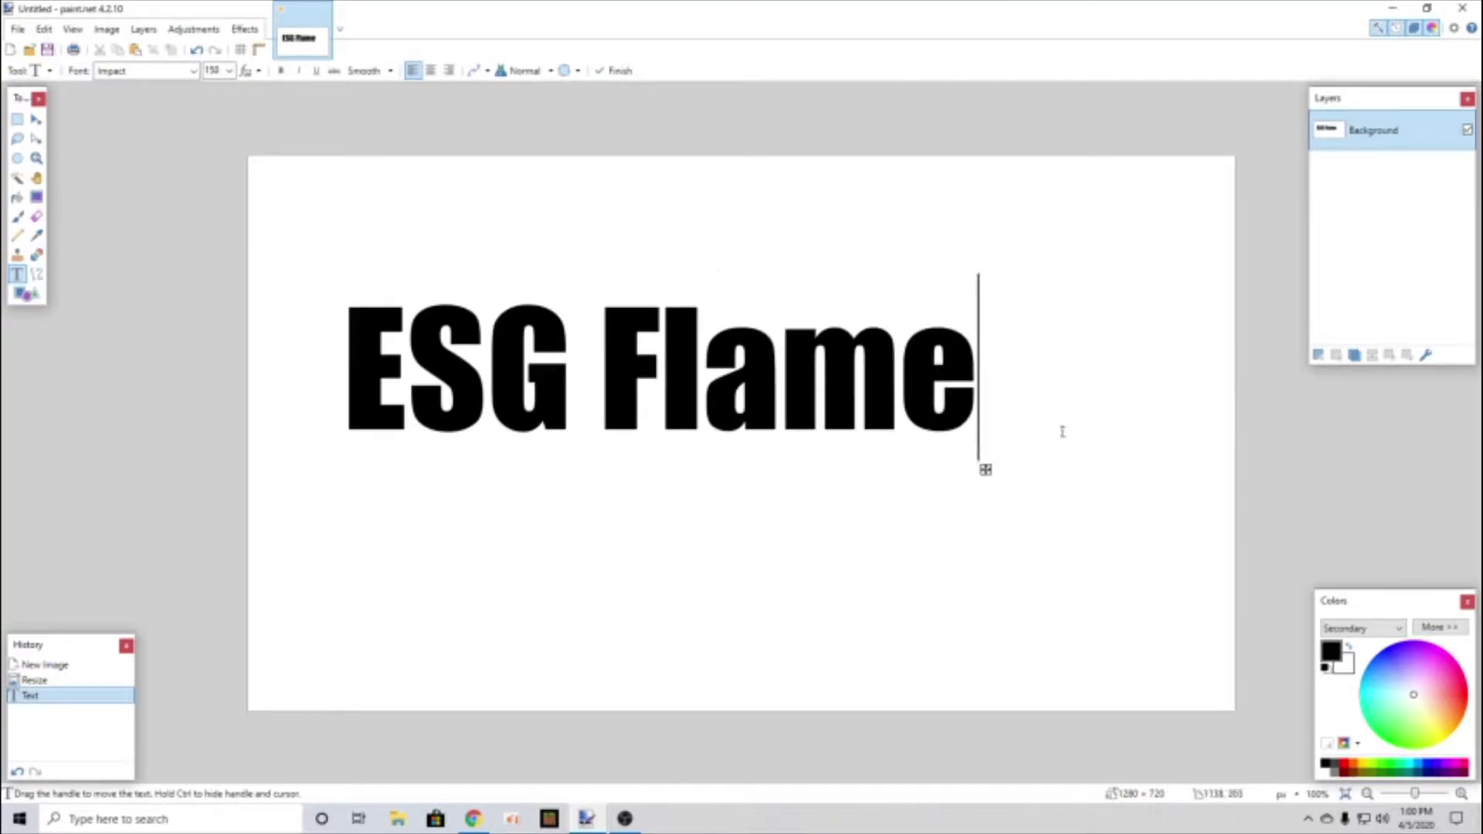
left_click_drag(985, 471, 1066, 529)
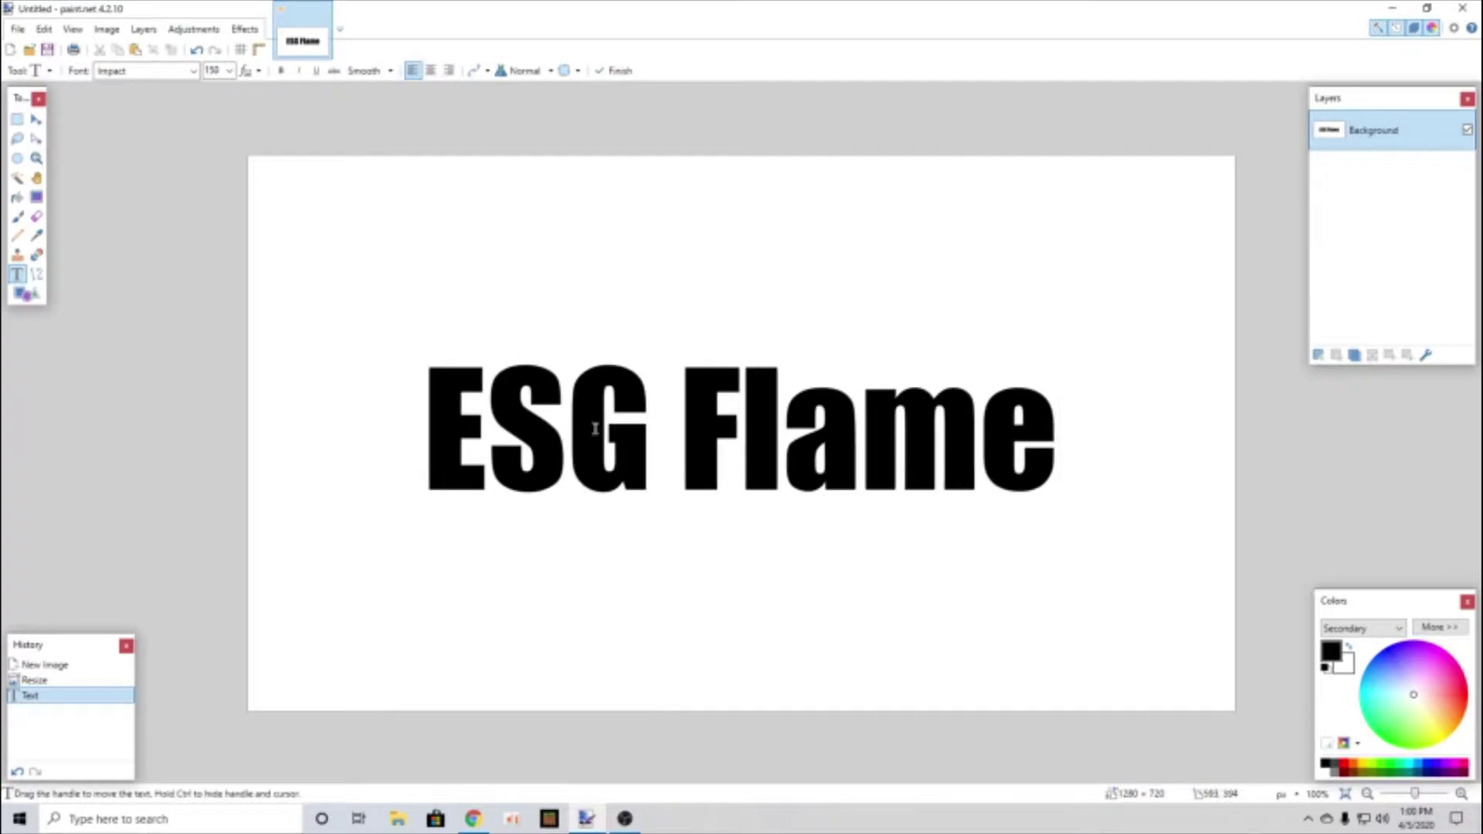
left_click(166, 71)
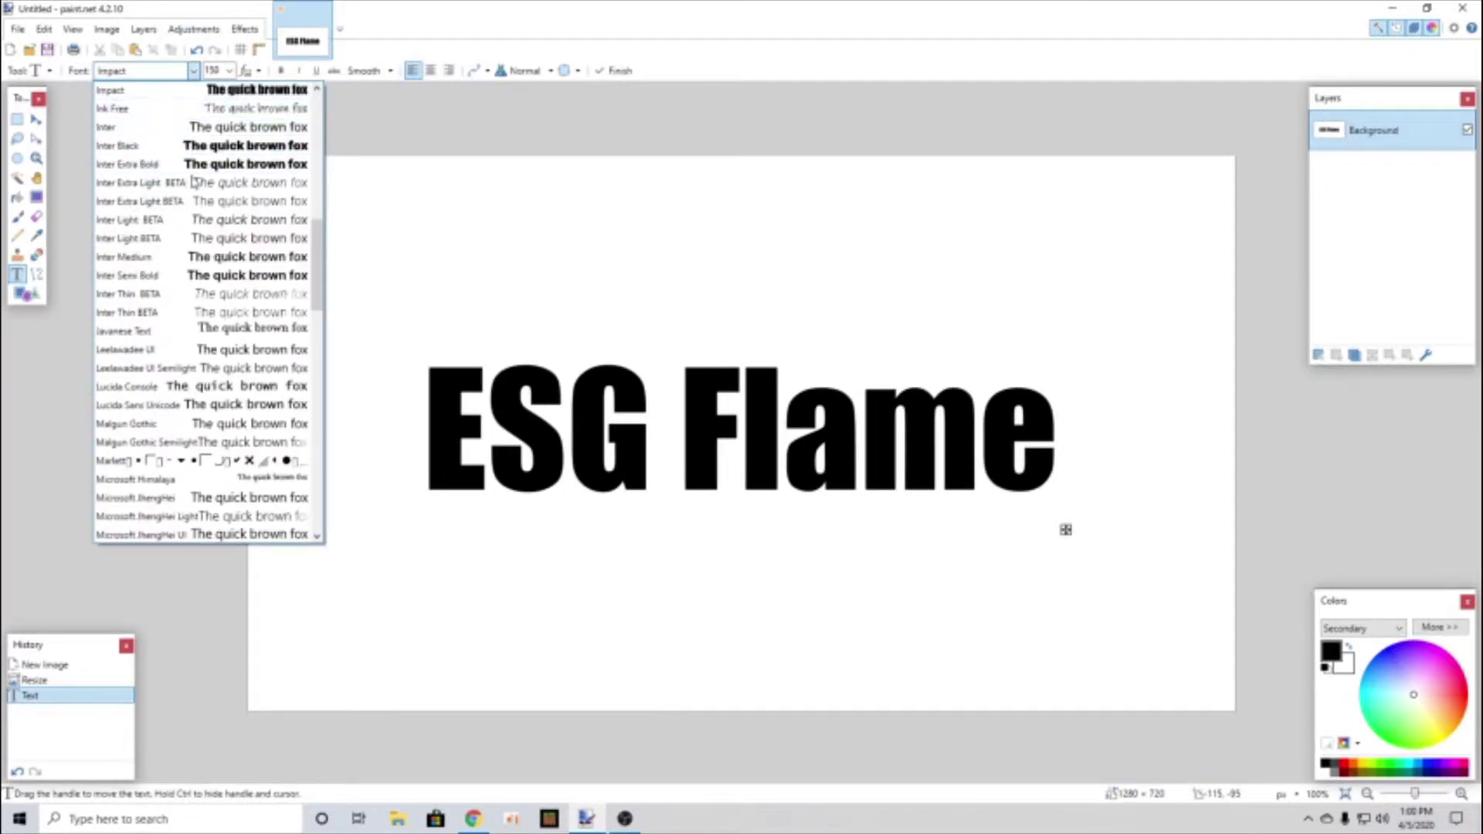
left_click(185, 182)
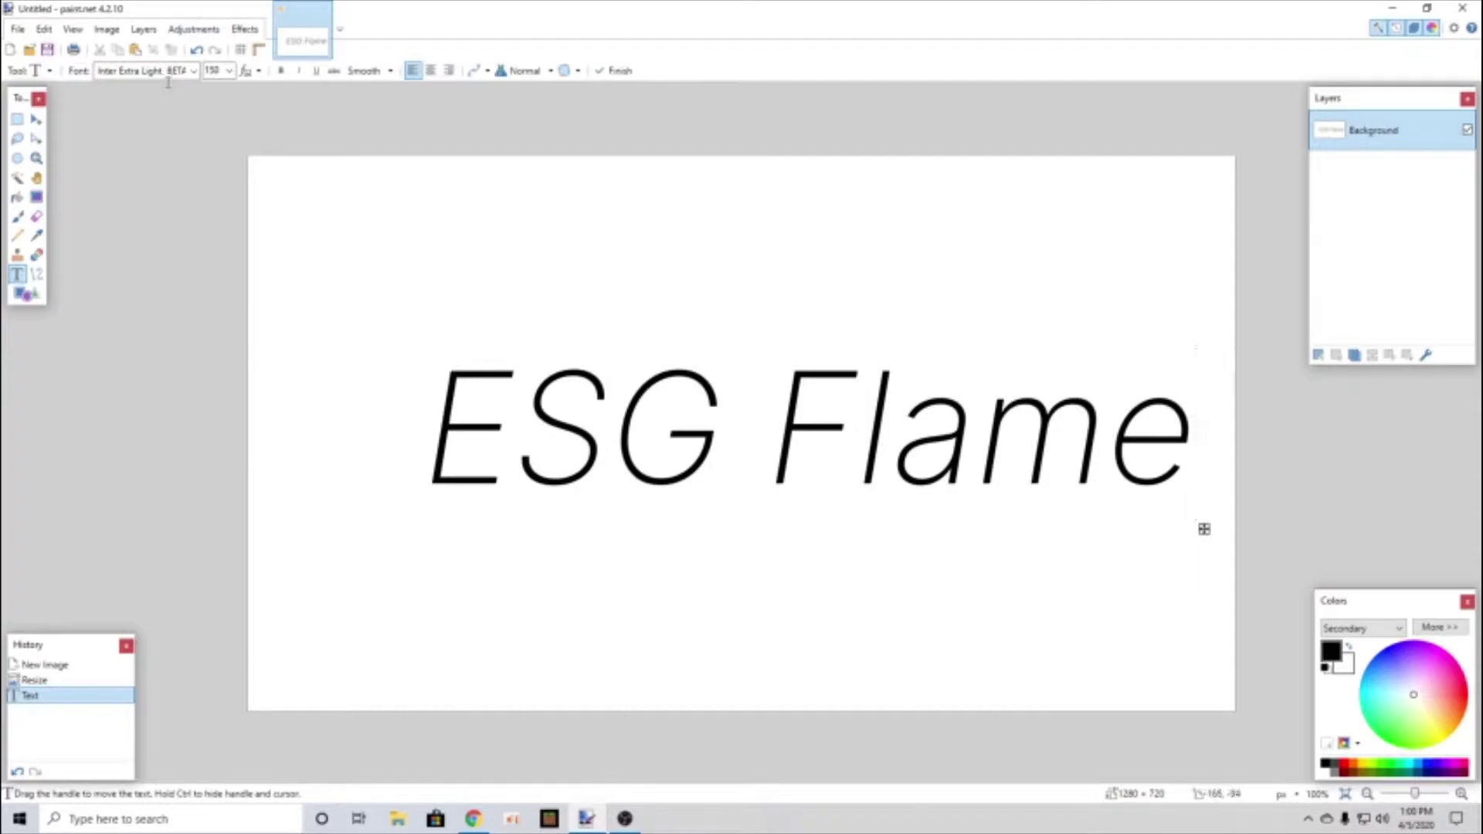
left_click(18, 179)
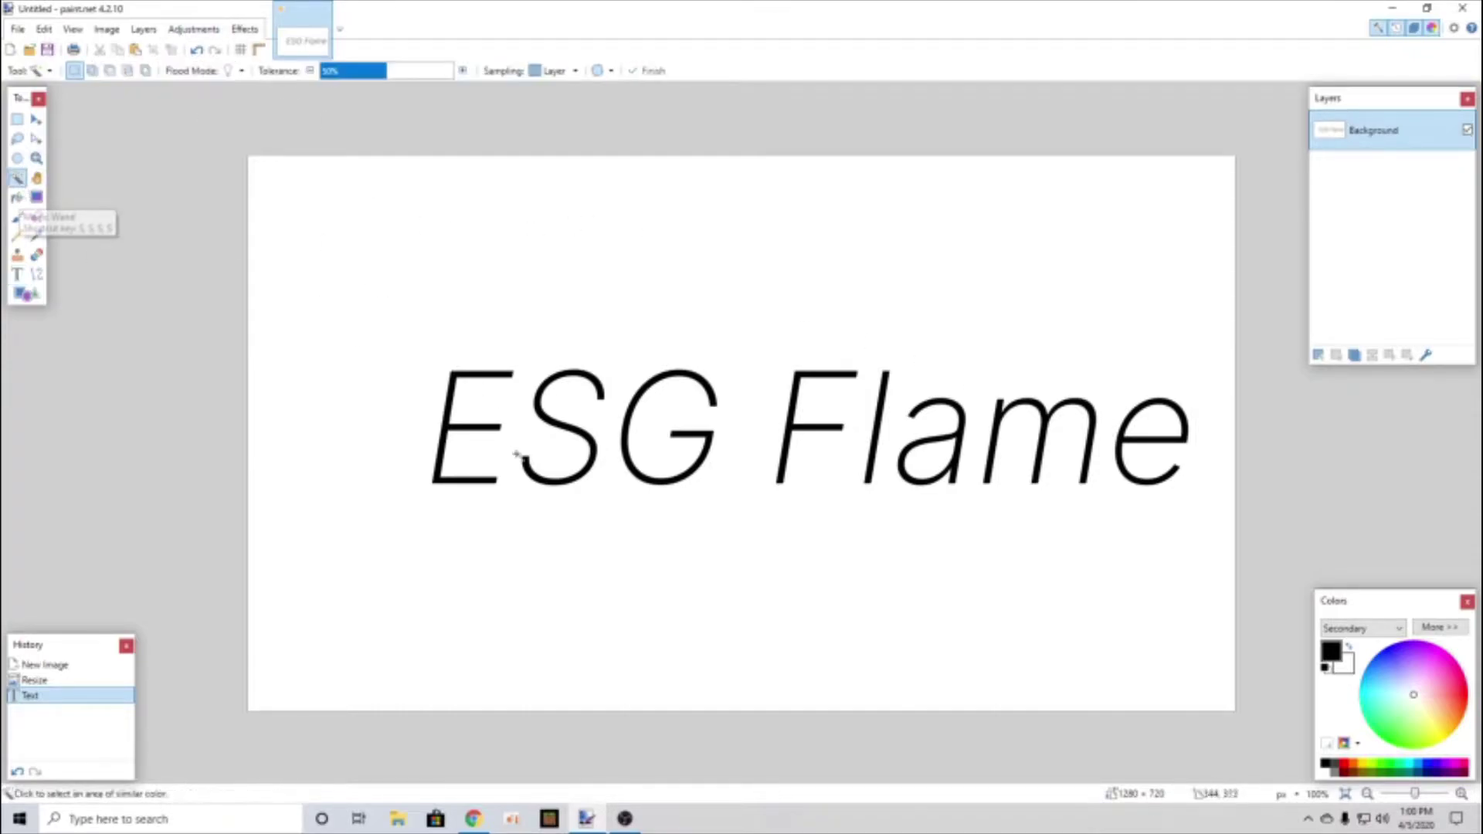
left_click(452, 400)
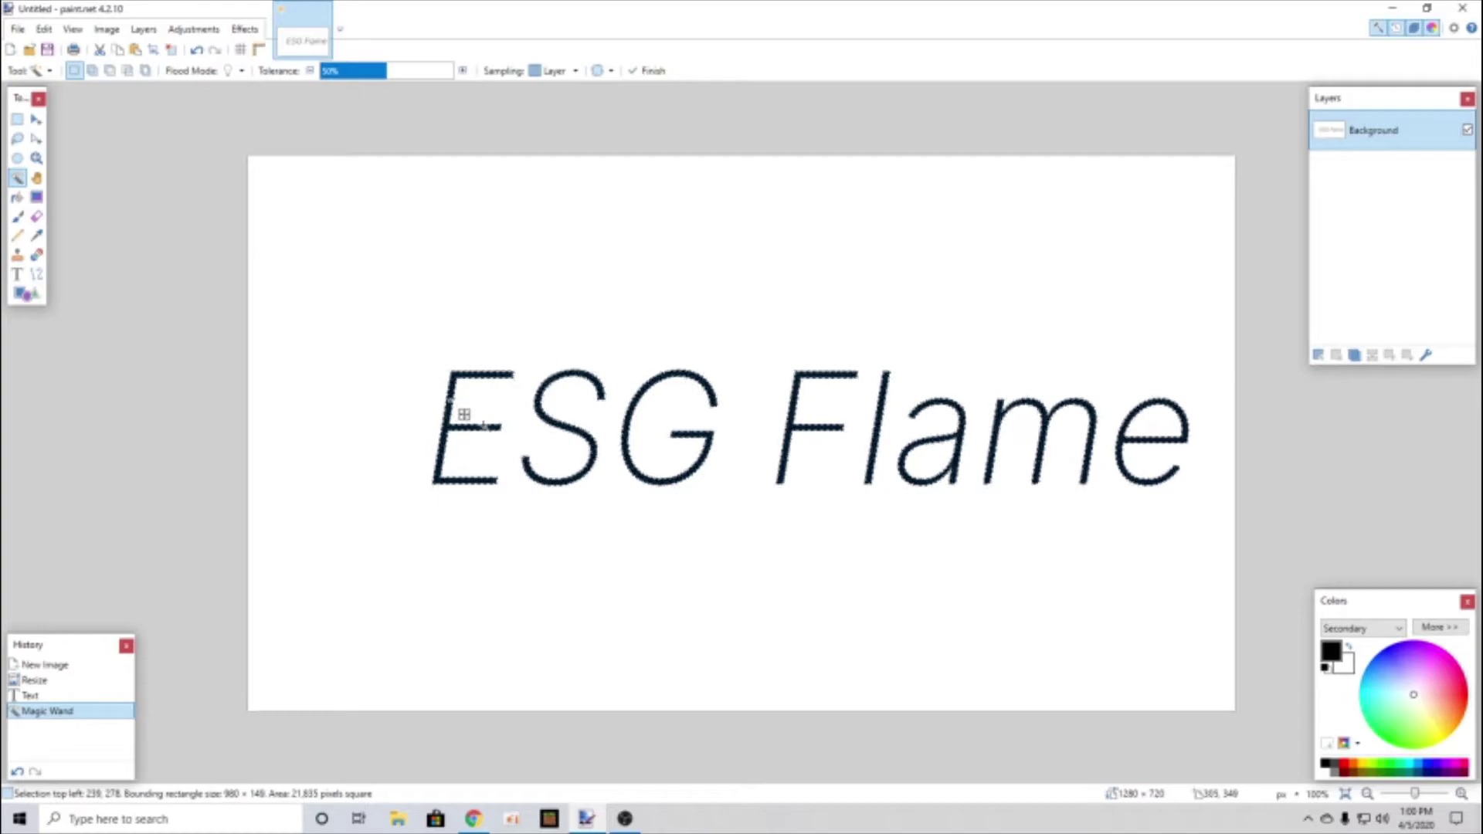
left_click(172, 51)
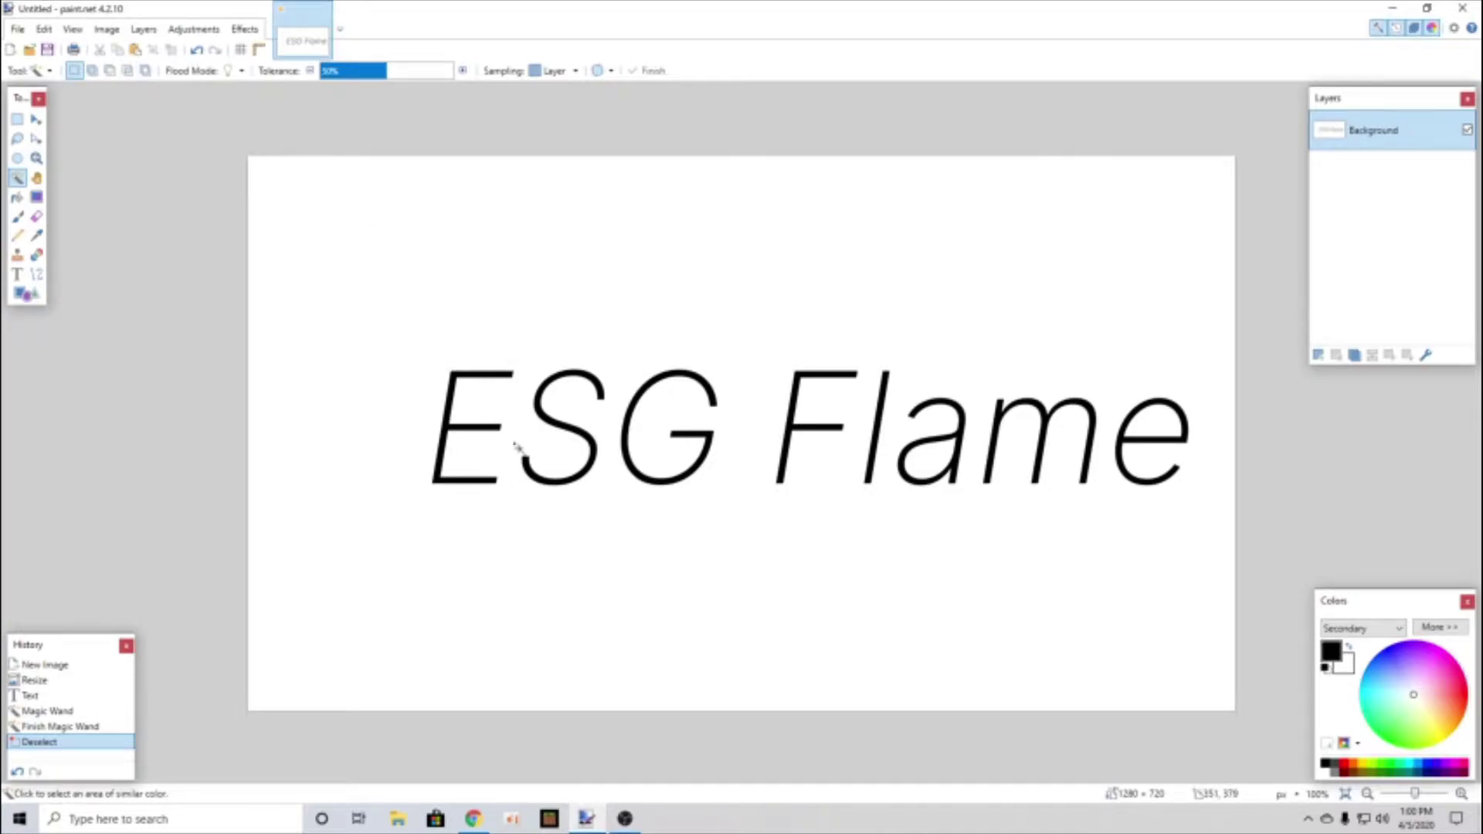
key("ctrl+z")
key("ctrl+z")
key("ctrl+z")
key("ctrl+z")
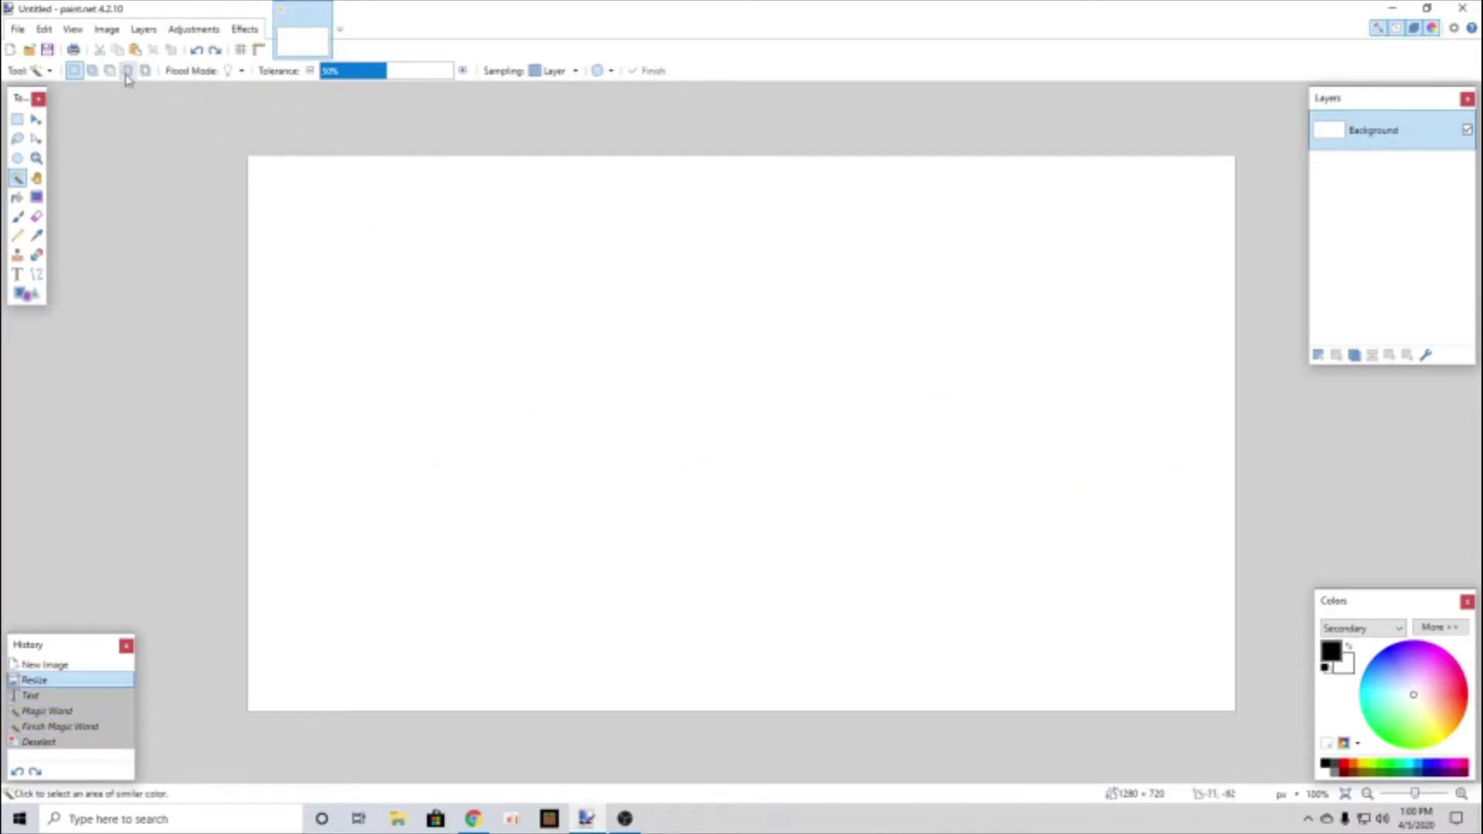
Step: Add the text "ESG Flame" to the blank canvas at font size 150
left_click(17, 274)
left_click(316, 392)
type("ES")
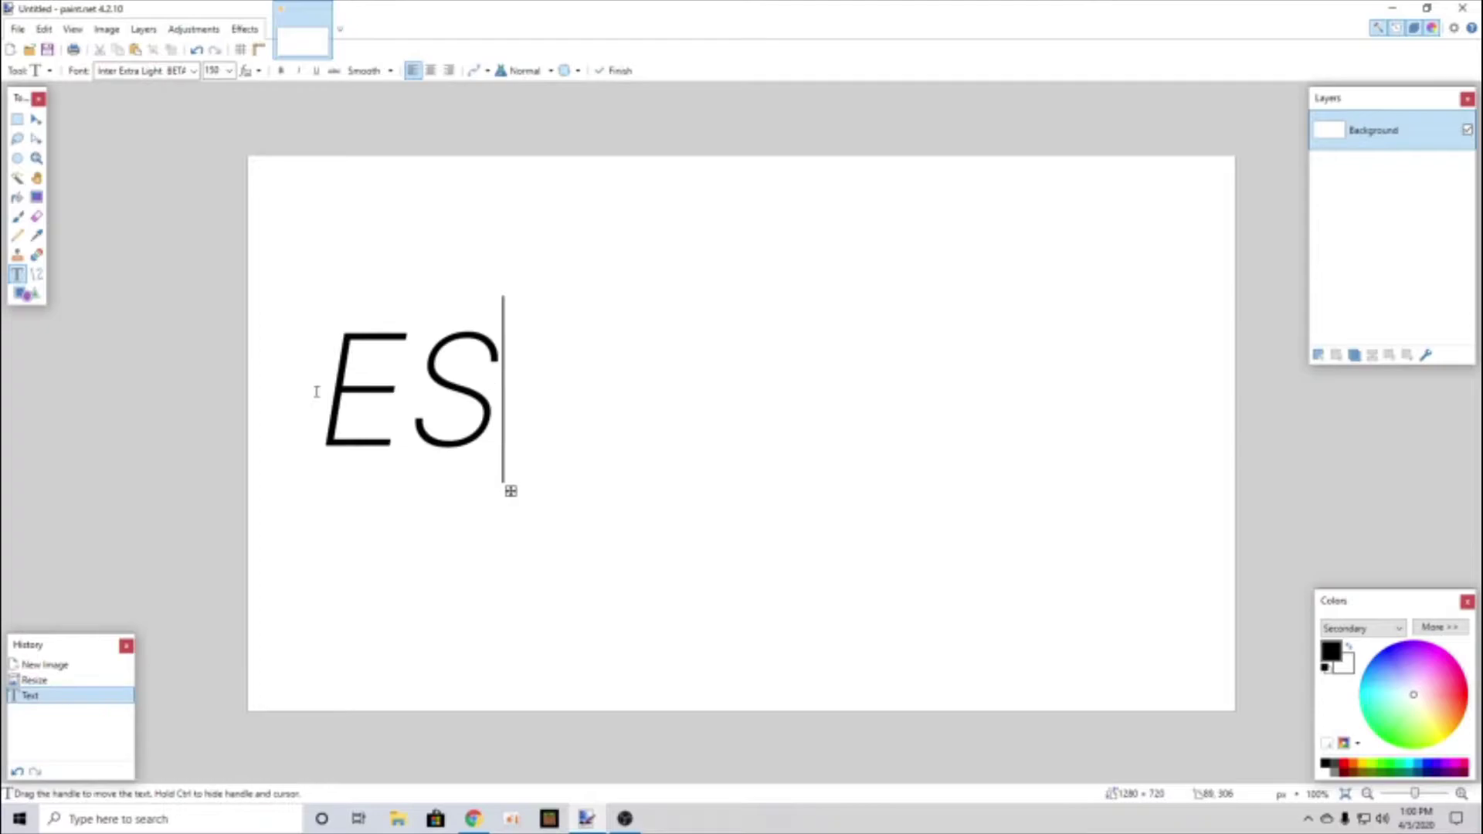
type("G Flame")
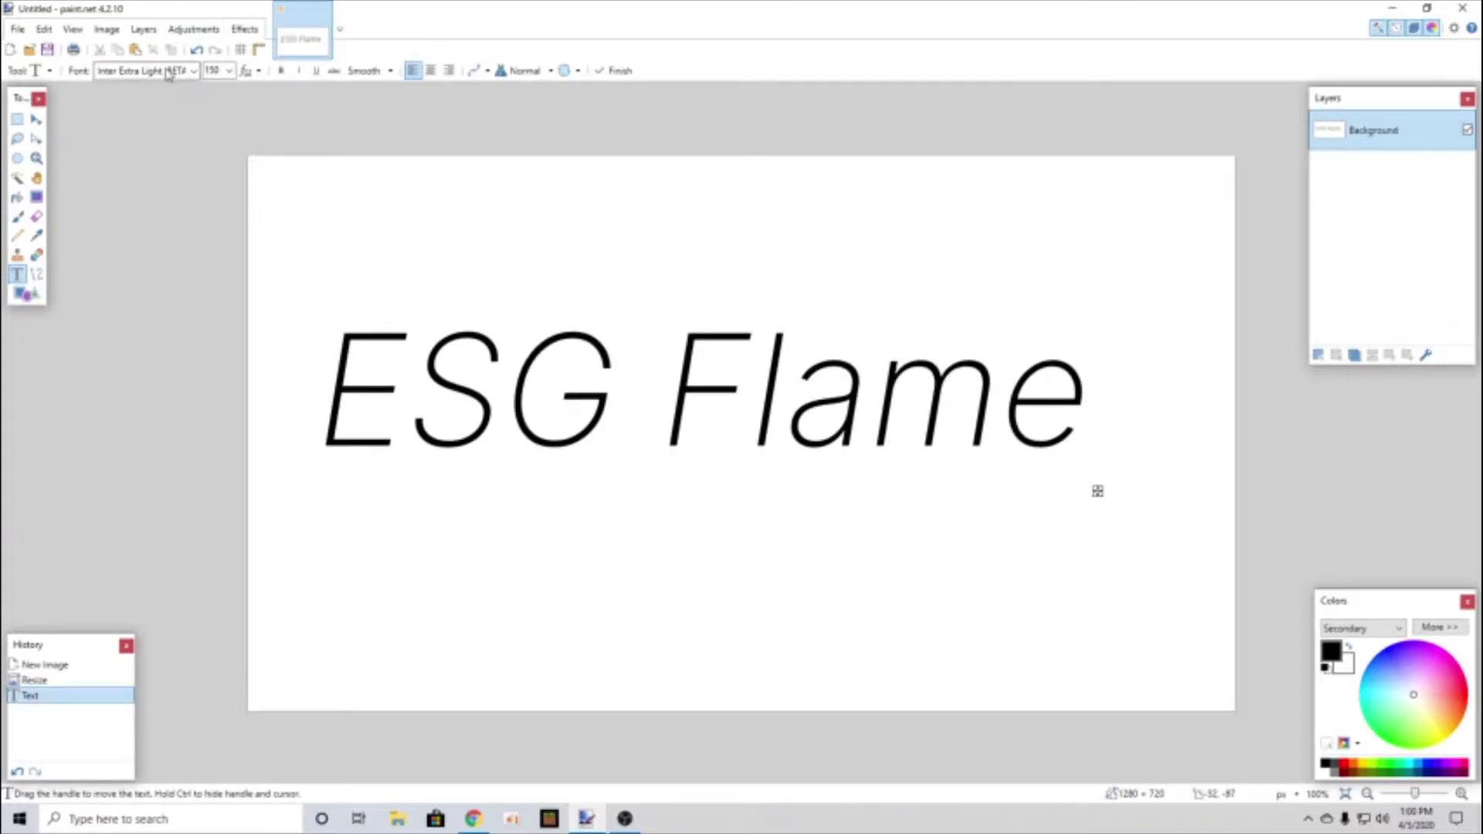
Step: Change the font of the "ESG Flame" text to Impact and move the text to the middle of the canvas
left_click(167, 72)
scroll(222, 363, "up", 1)
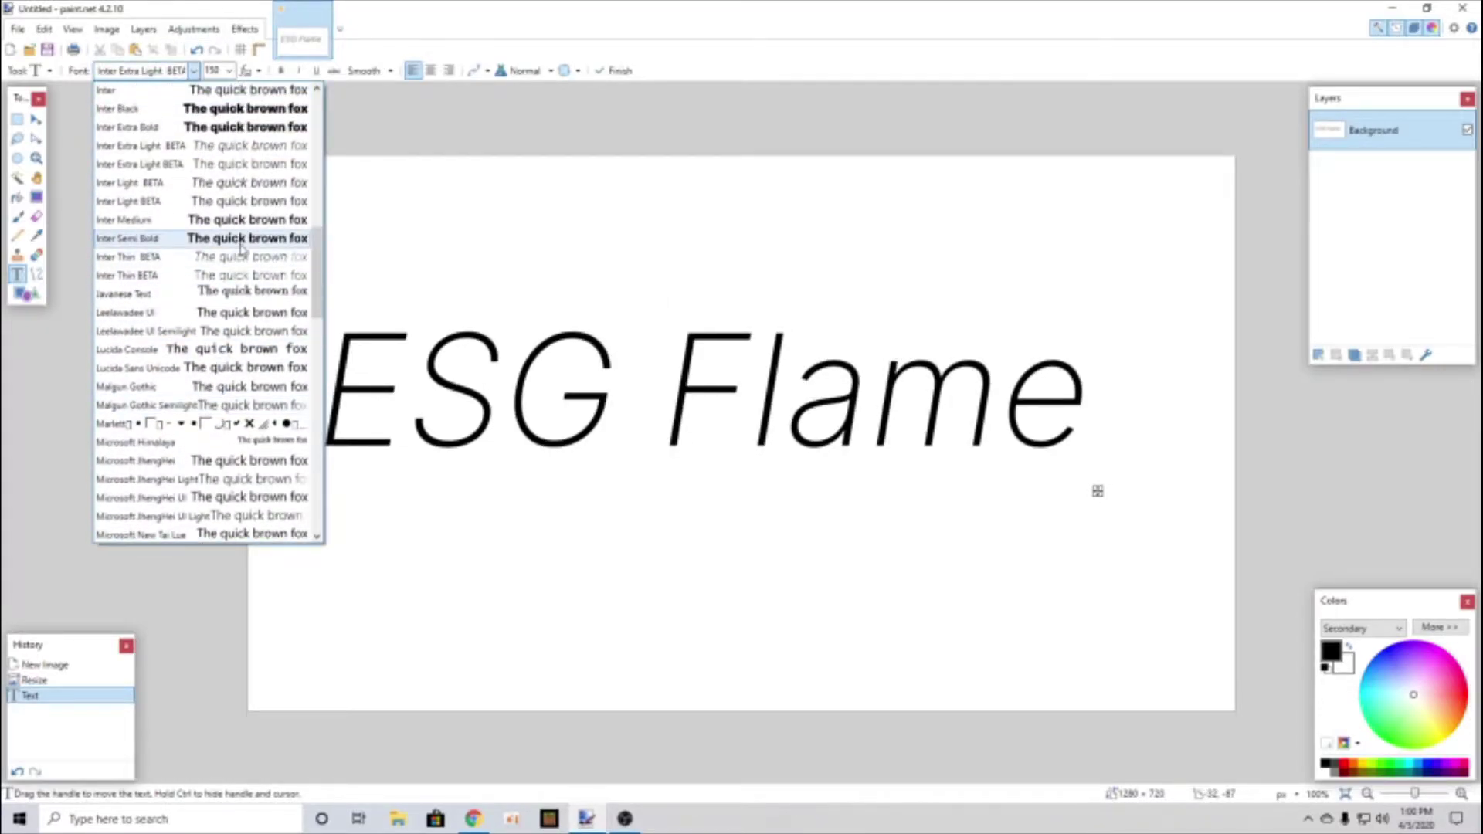
scroll(249, 246, "down", 3)
scroll(280, 380, "up", 7)
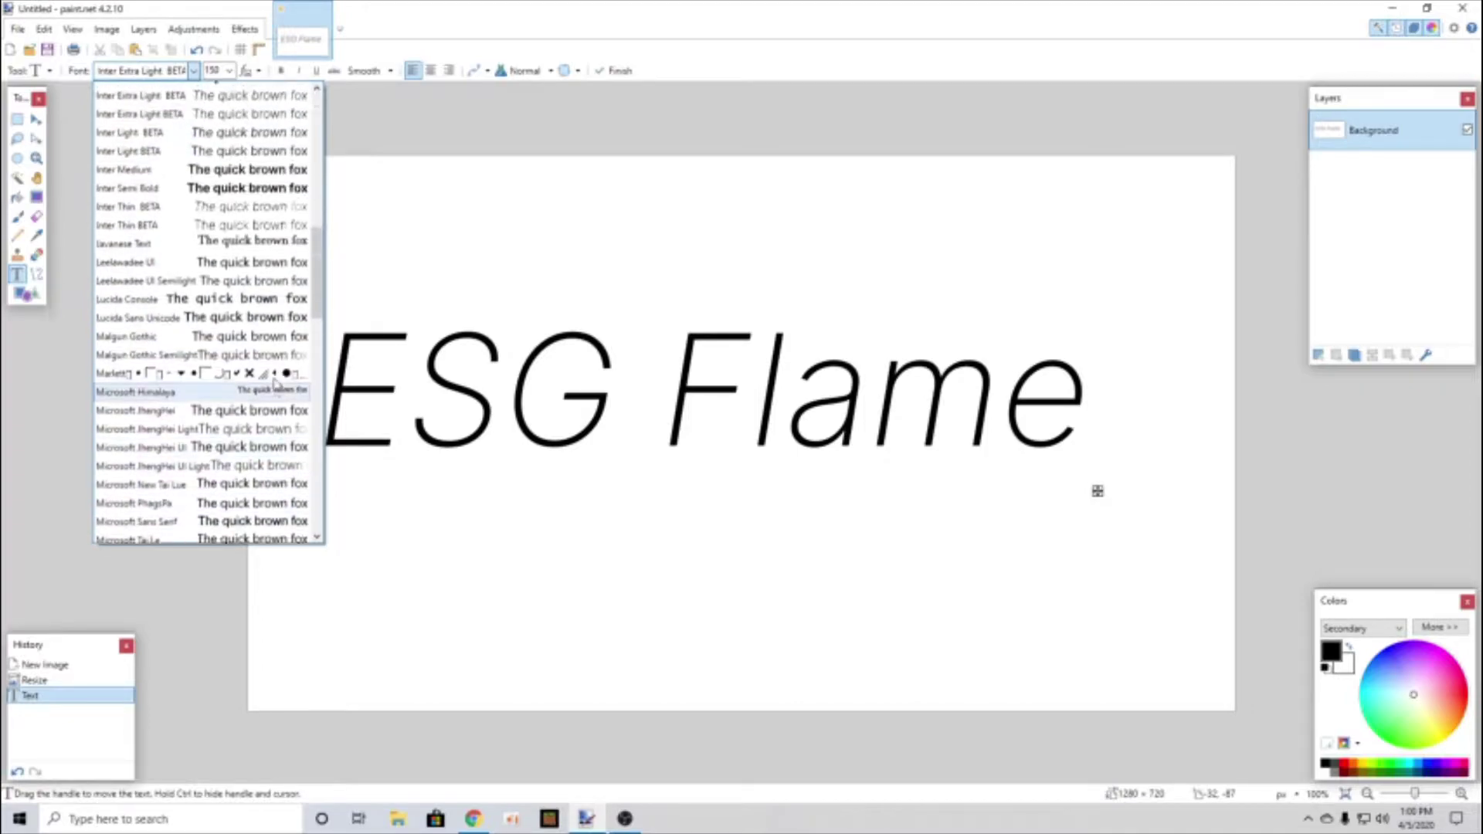
scroll(280, 380, "up", 3)
left_click(263, 443)
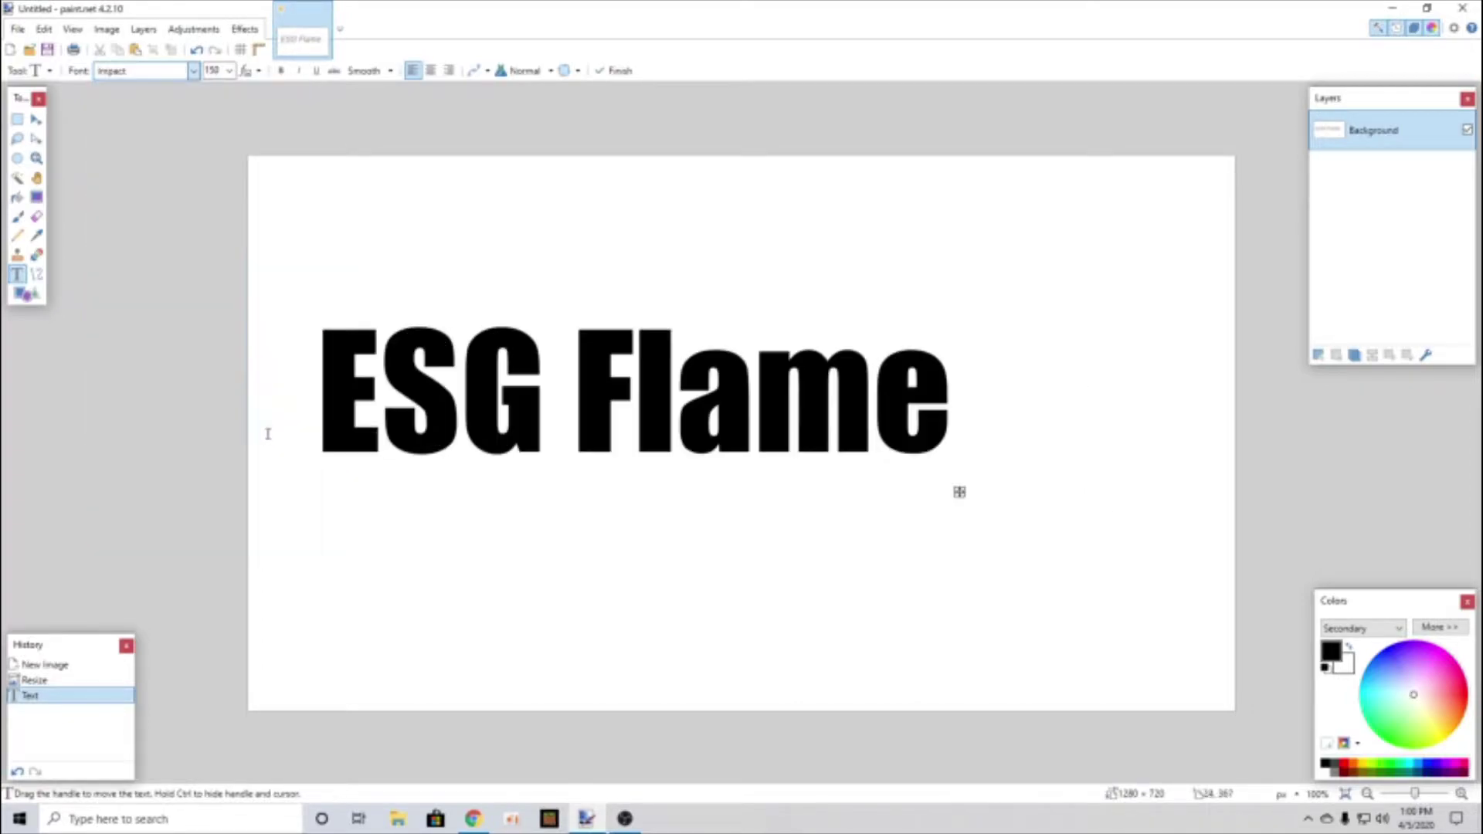
left_click_drag(959, 492, 1060, 514)
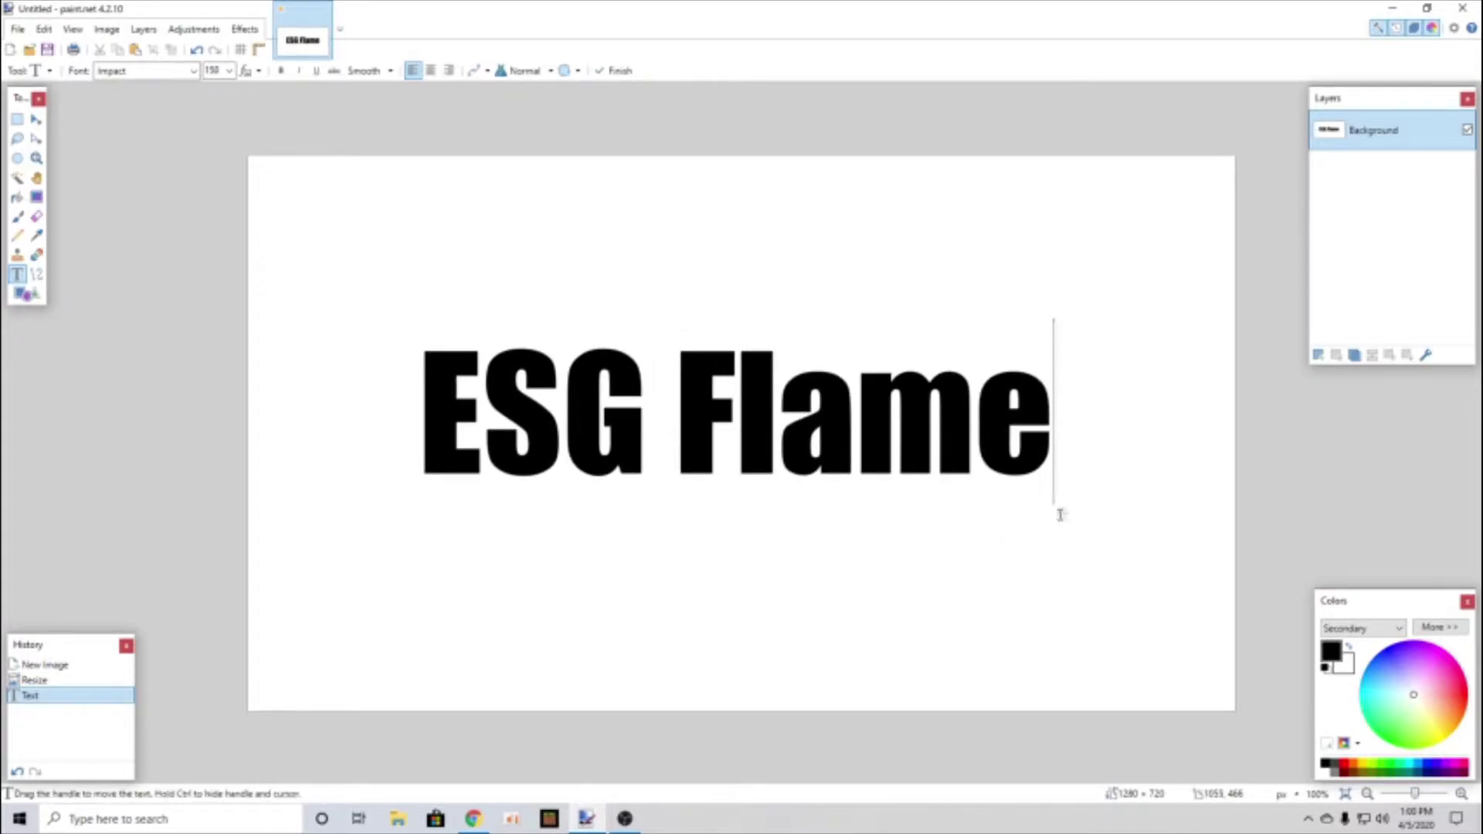
Step: Select the black lettering with the Magic Wand, and set the primary colour to blue and the secondary colour to cyan
left_click(14, 179)
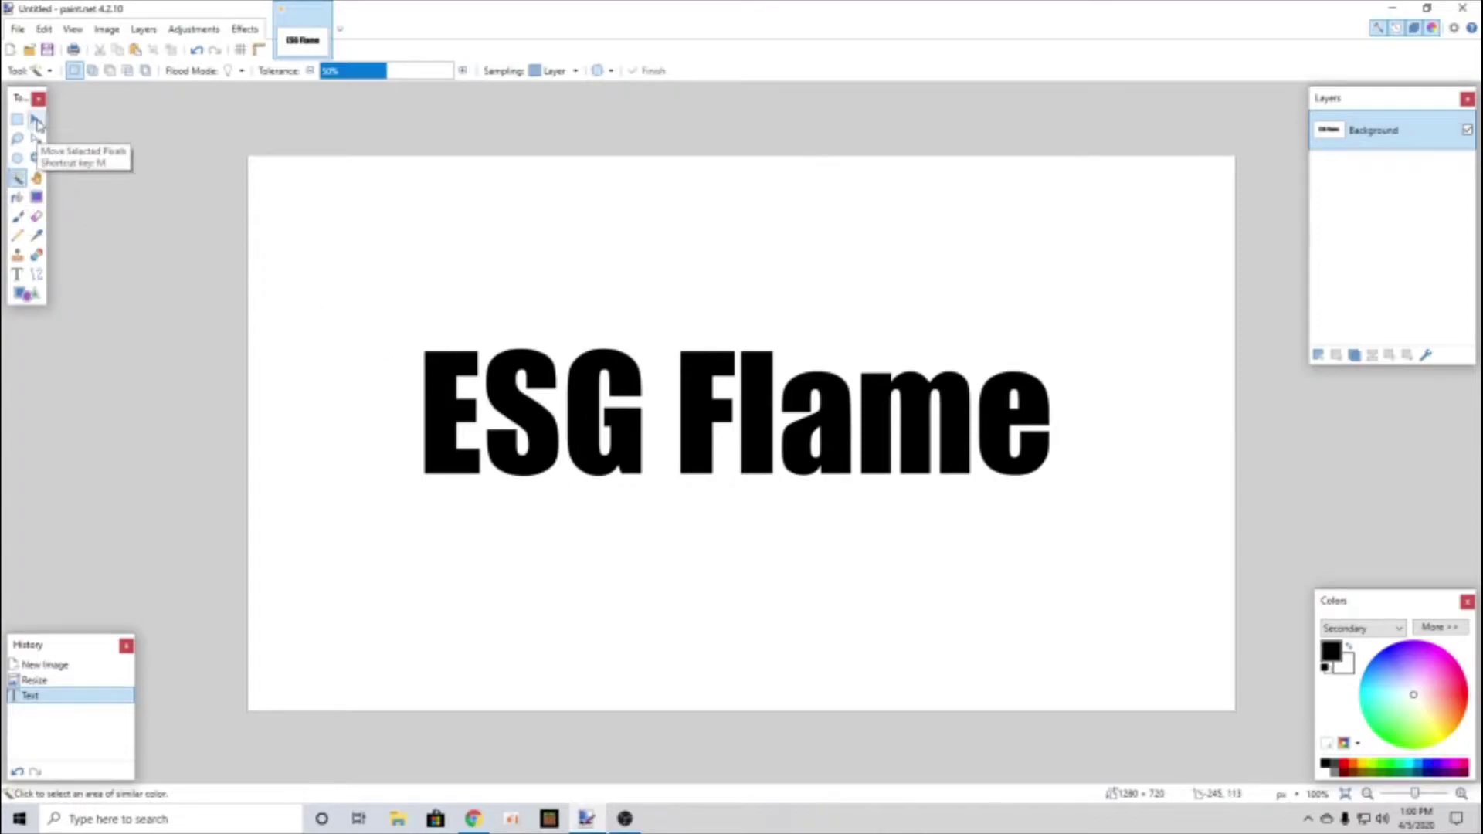
left_click(441, 402)
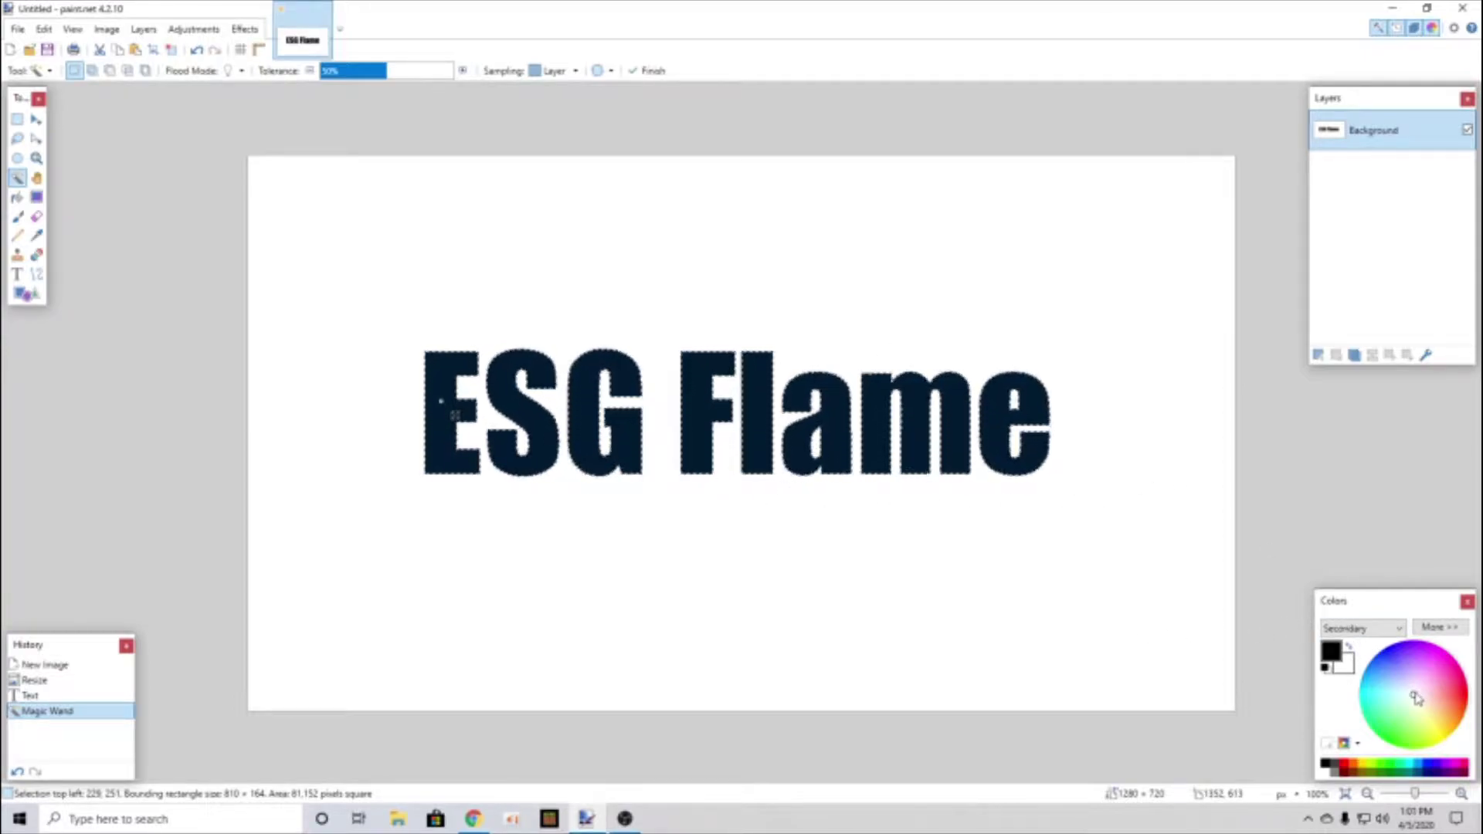
left_click(1382, 648)
left_click(1330, 651)
left_click(1360, 697)
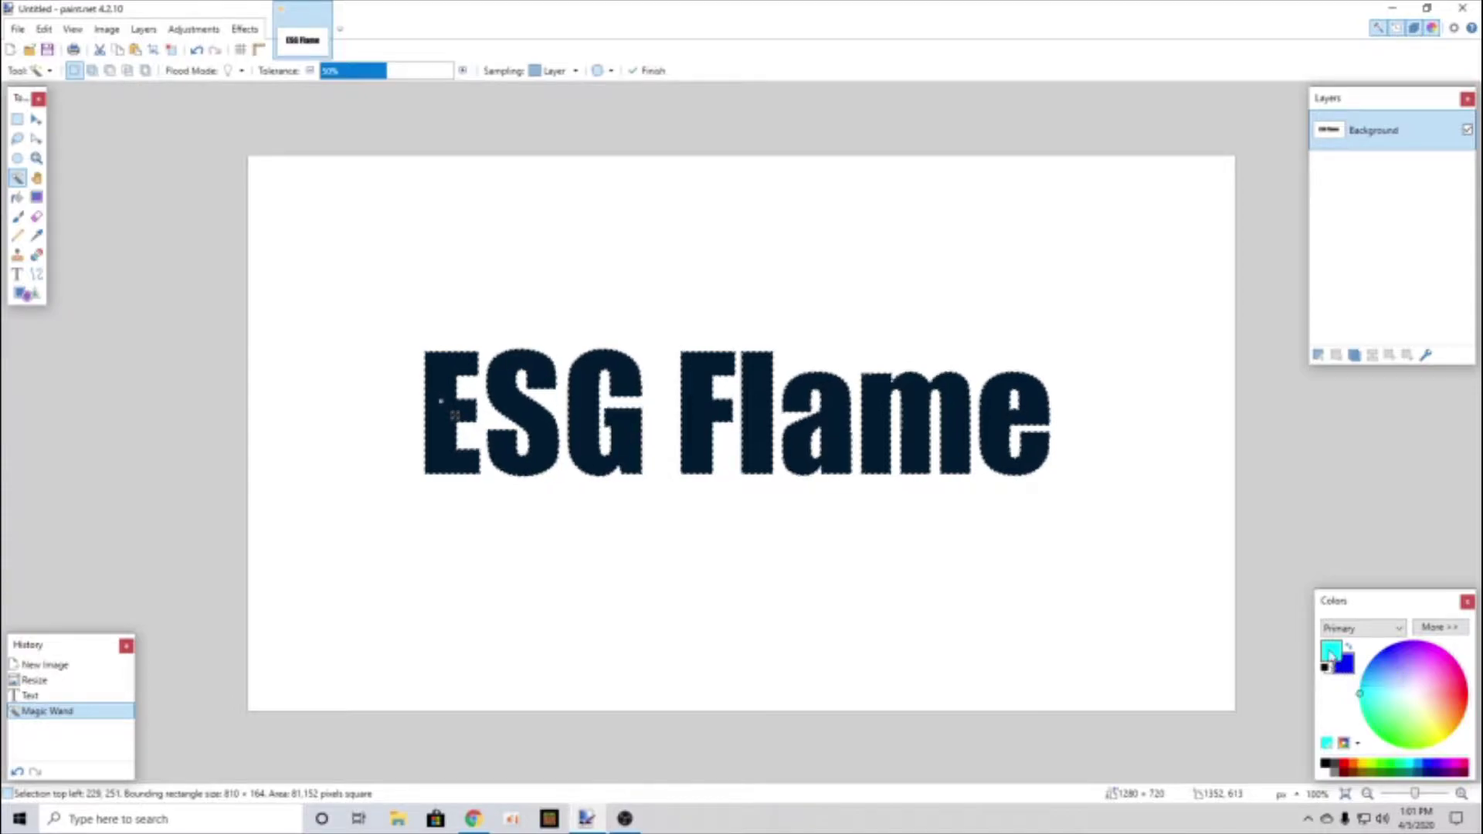
left_click(1384, 652)
left_click(1346, 666)
left_click(1361, 695)
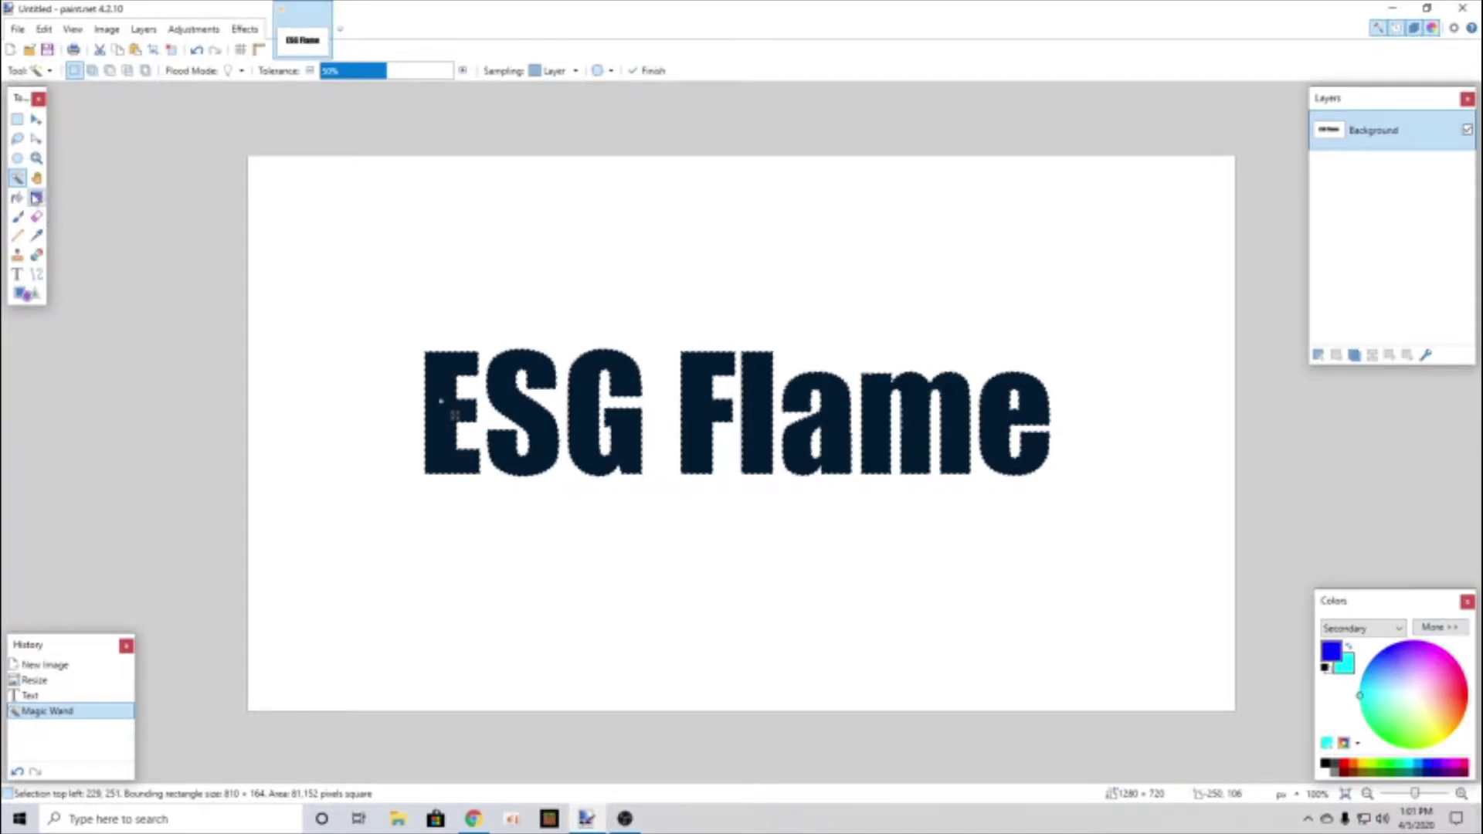
Step: Fill the selected lettering with a vertical linear gradient running from blue above the letters to cyan below them
left_click(36, 198)
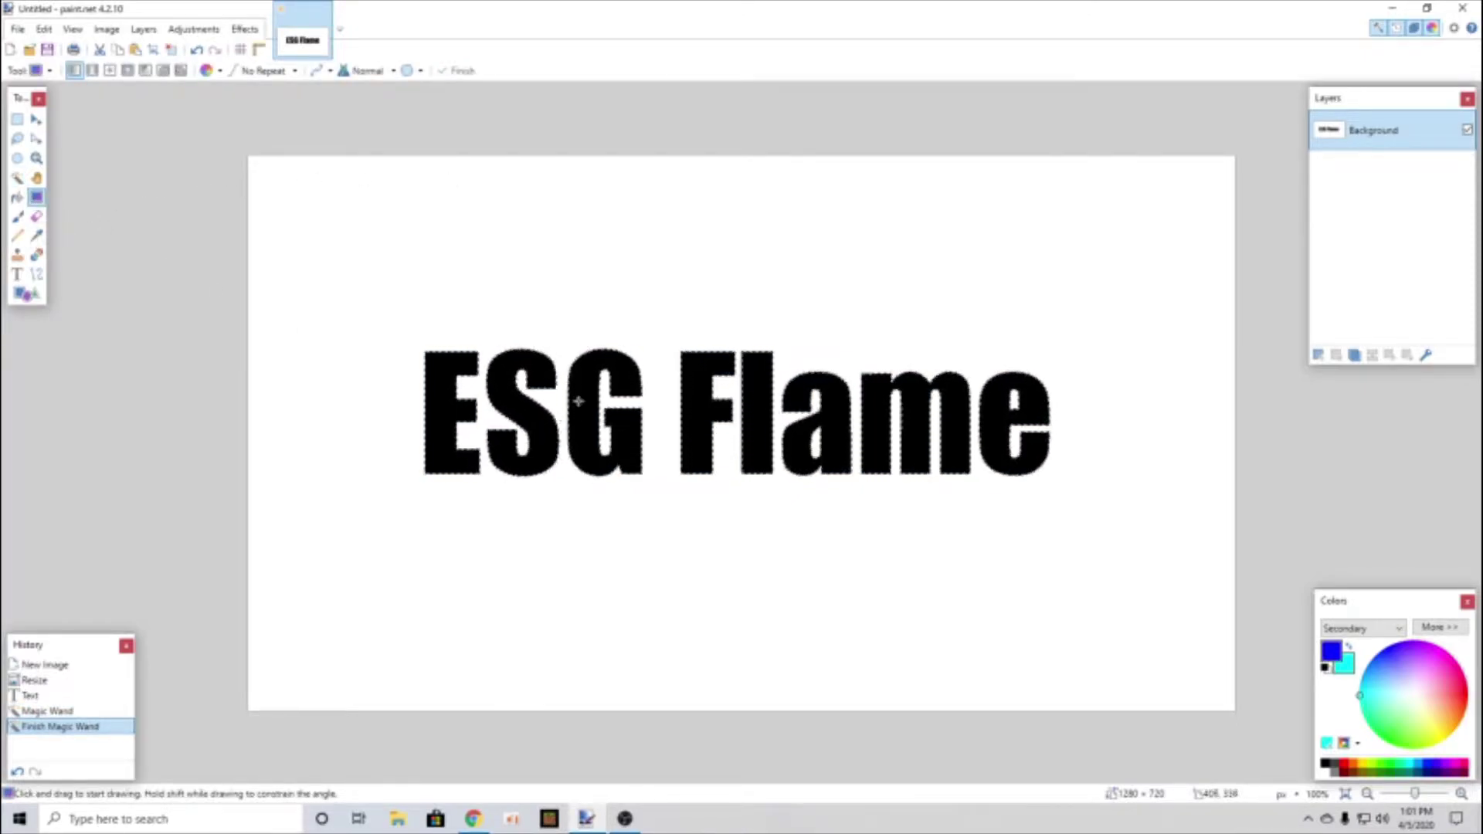
left_click(751, 293)
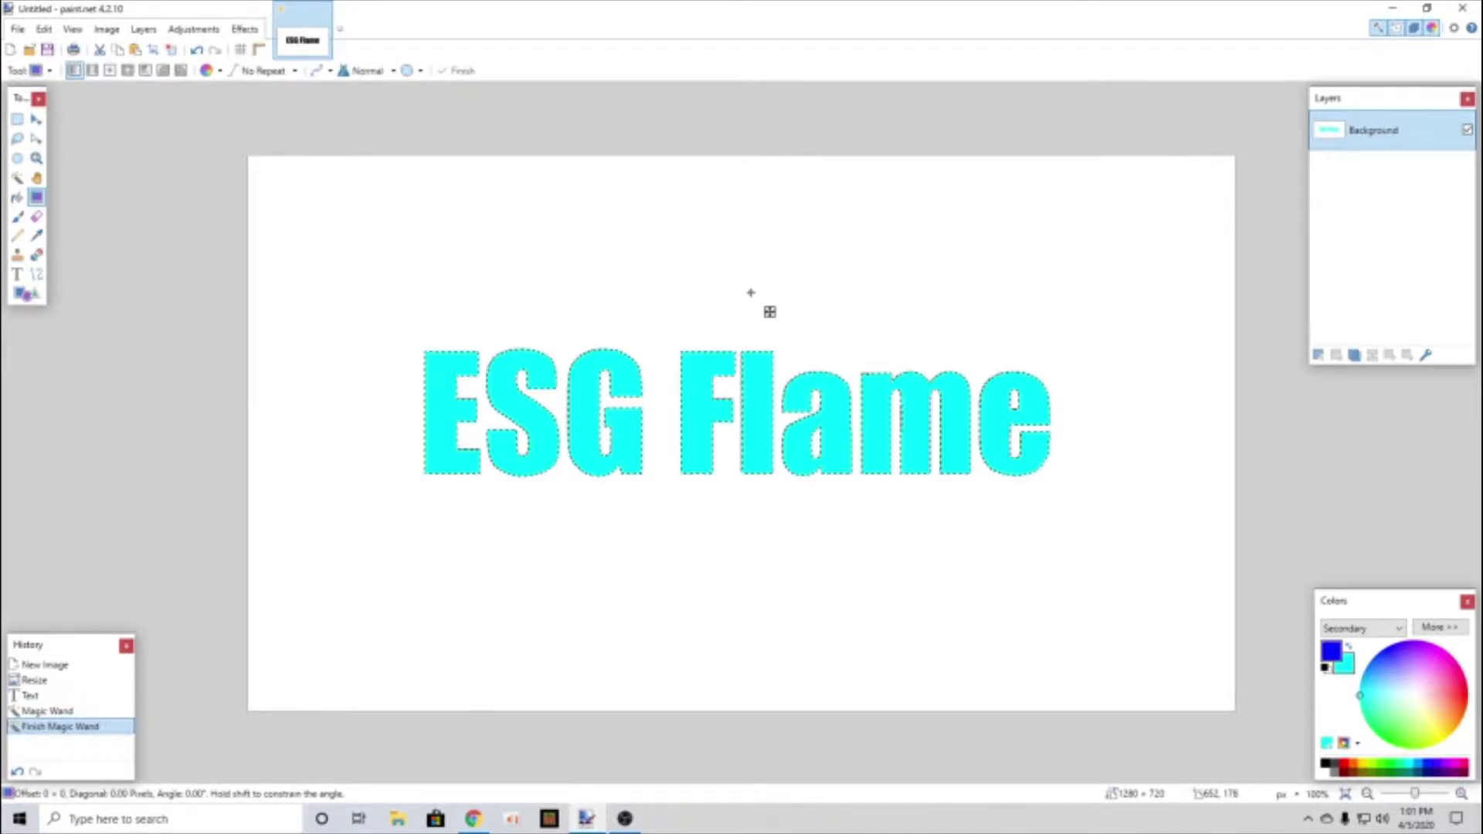
left_click_drag(750, 292, 756, 491)
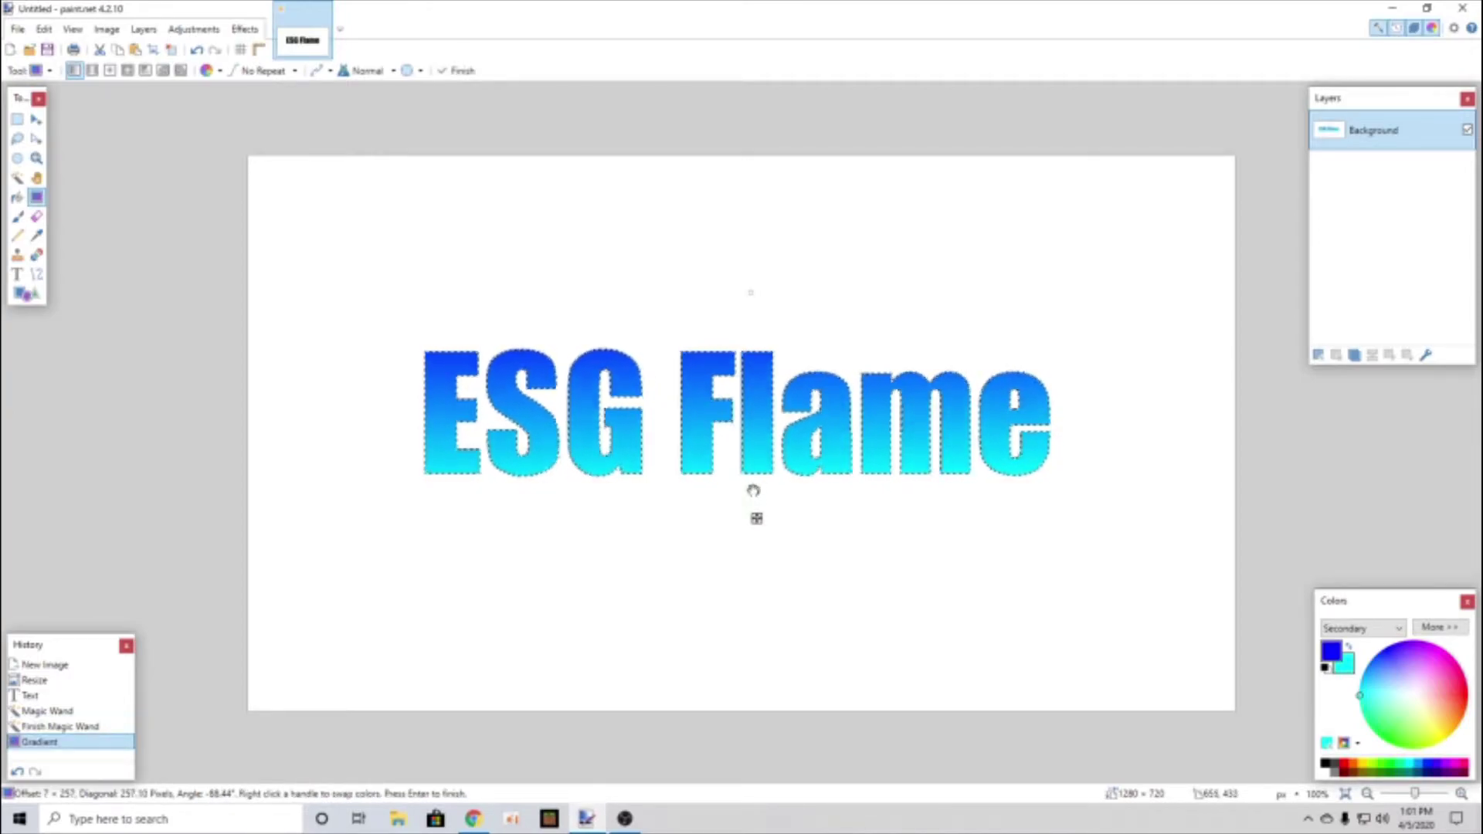
Step: Deselect the lettering and add a new empty layer above the Background layer
left_click(171, 54)
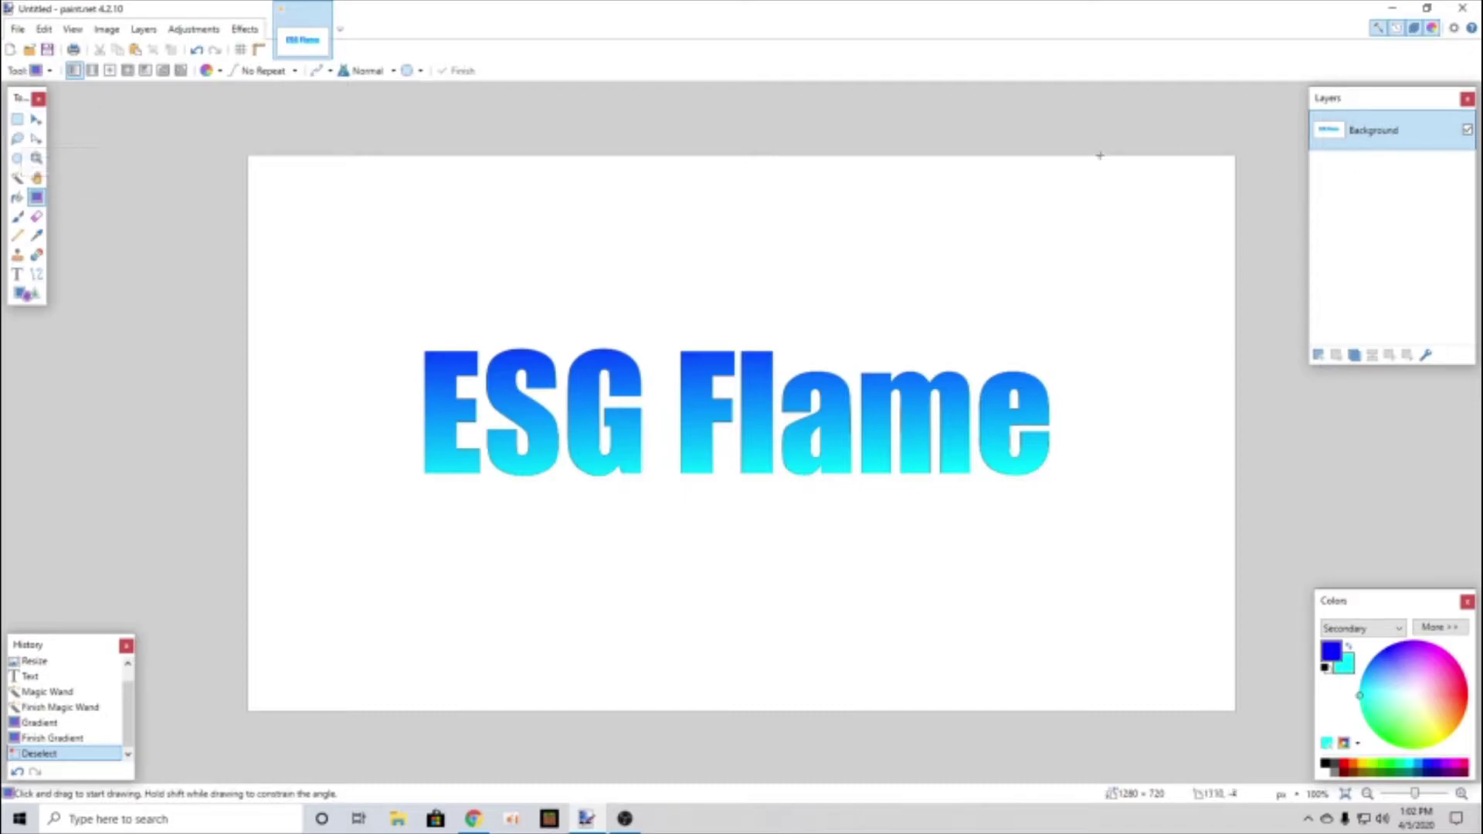
left_click(1318, 354)
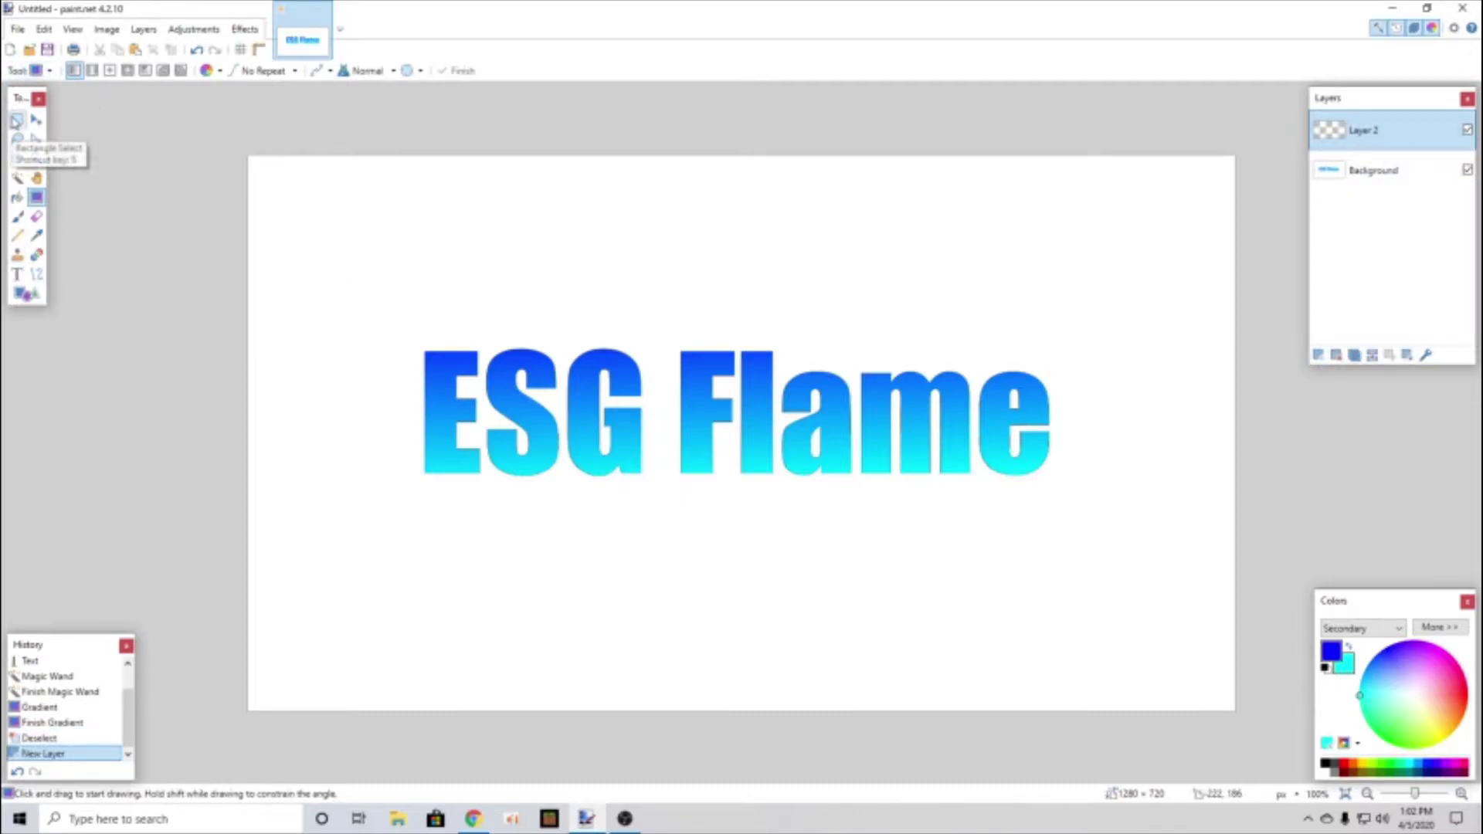
left_click(16, 121)
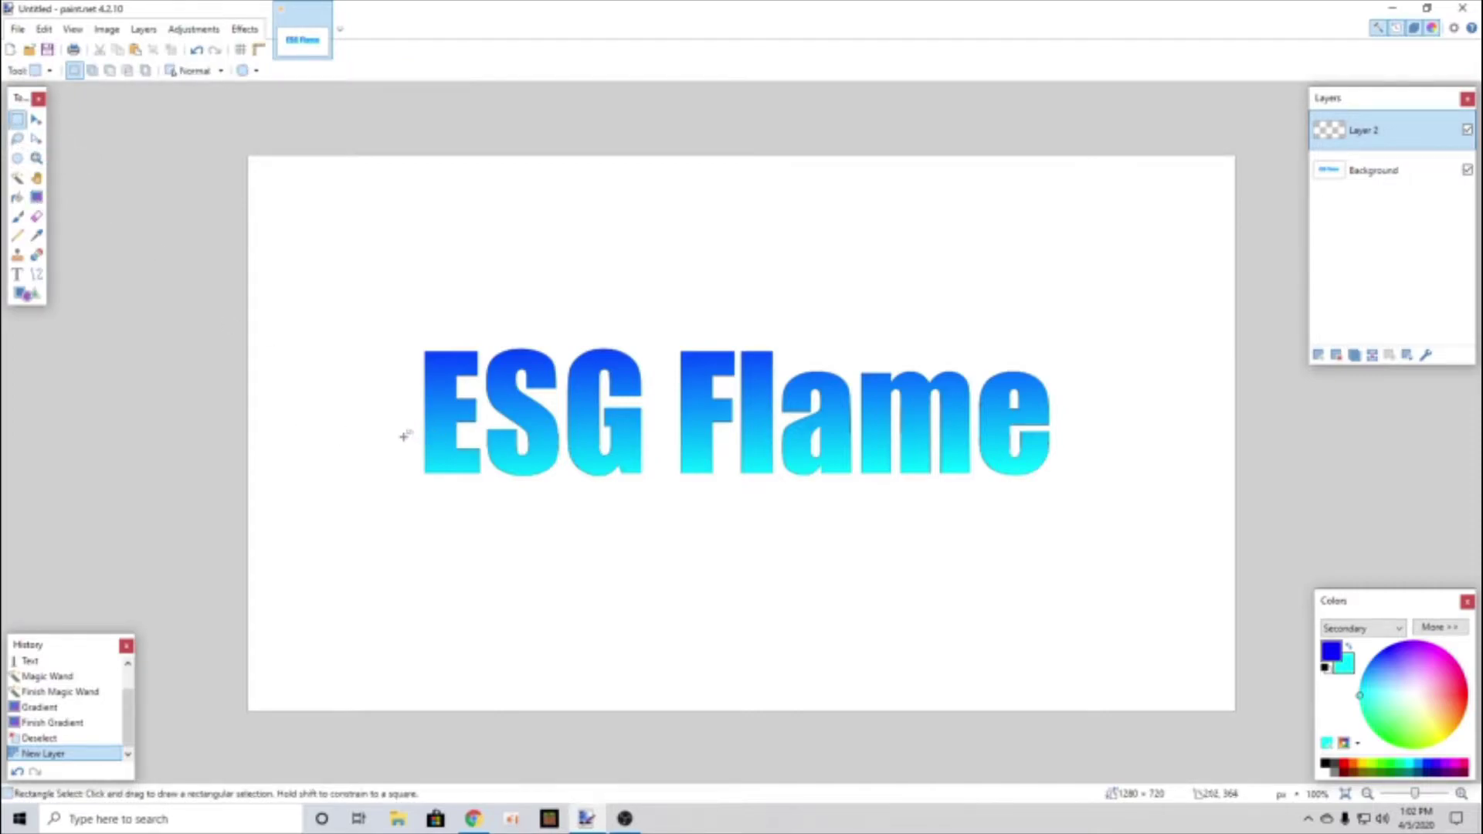
left_click_drag(387, 429, 397, 461)
key("ctrl+z")
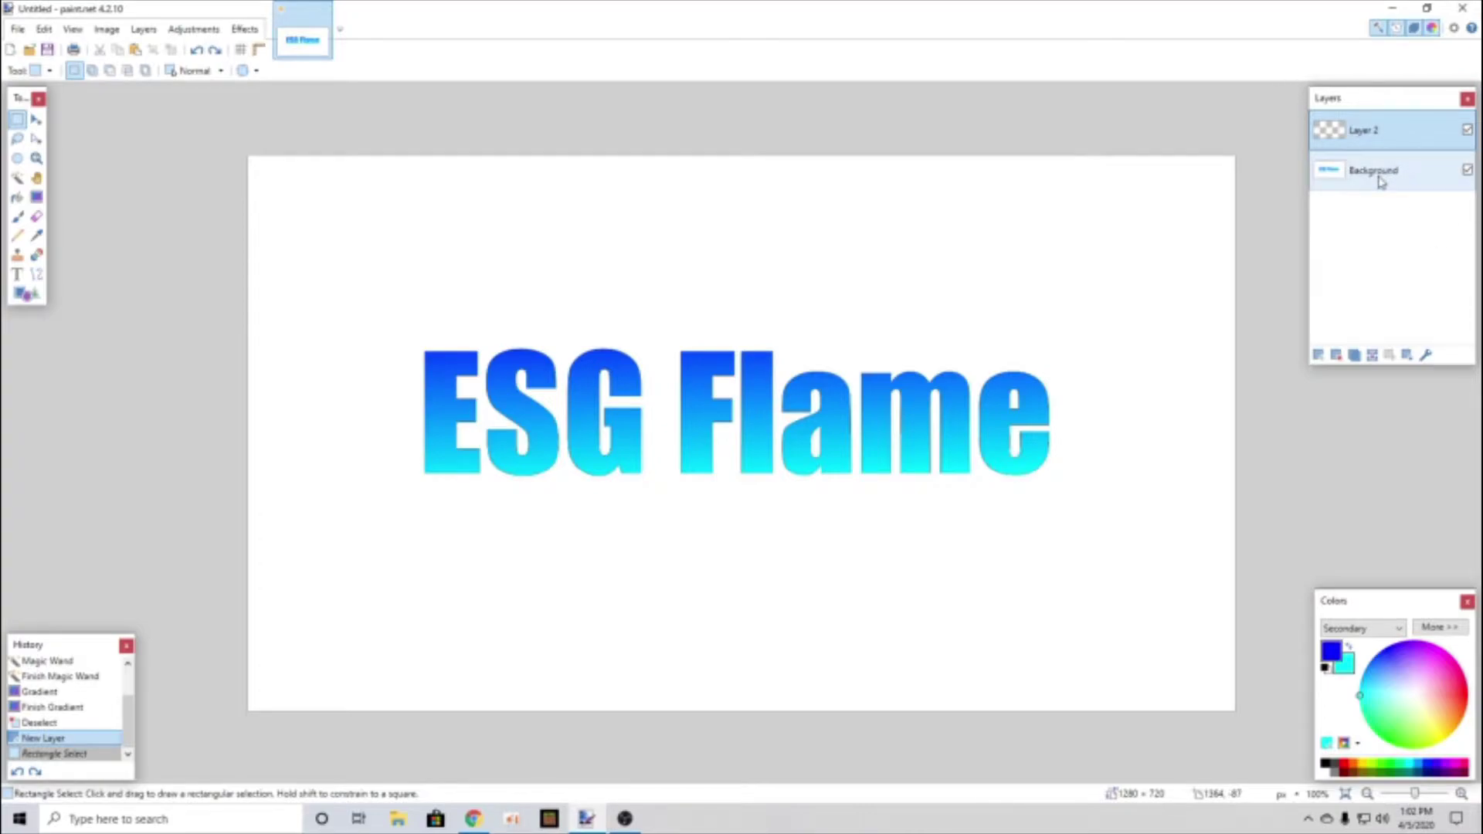
Step: Add another empty layer, and erase the white area around the lettering on the Background layer with the Magic Wand
left_click(1318, 354)
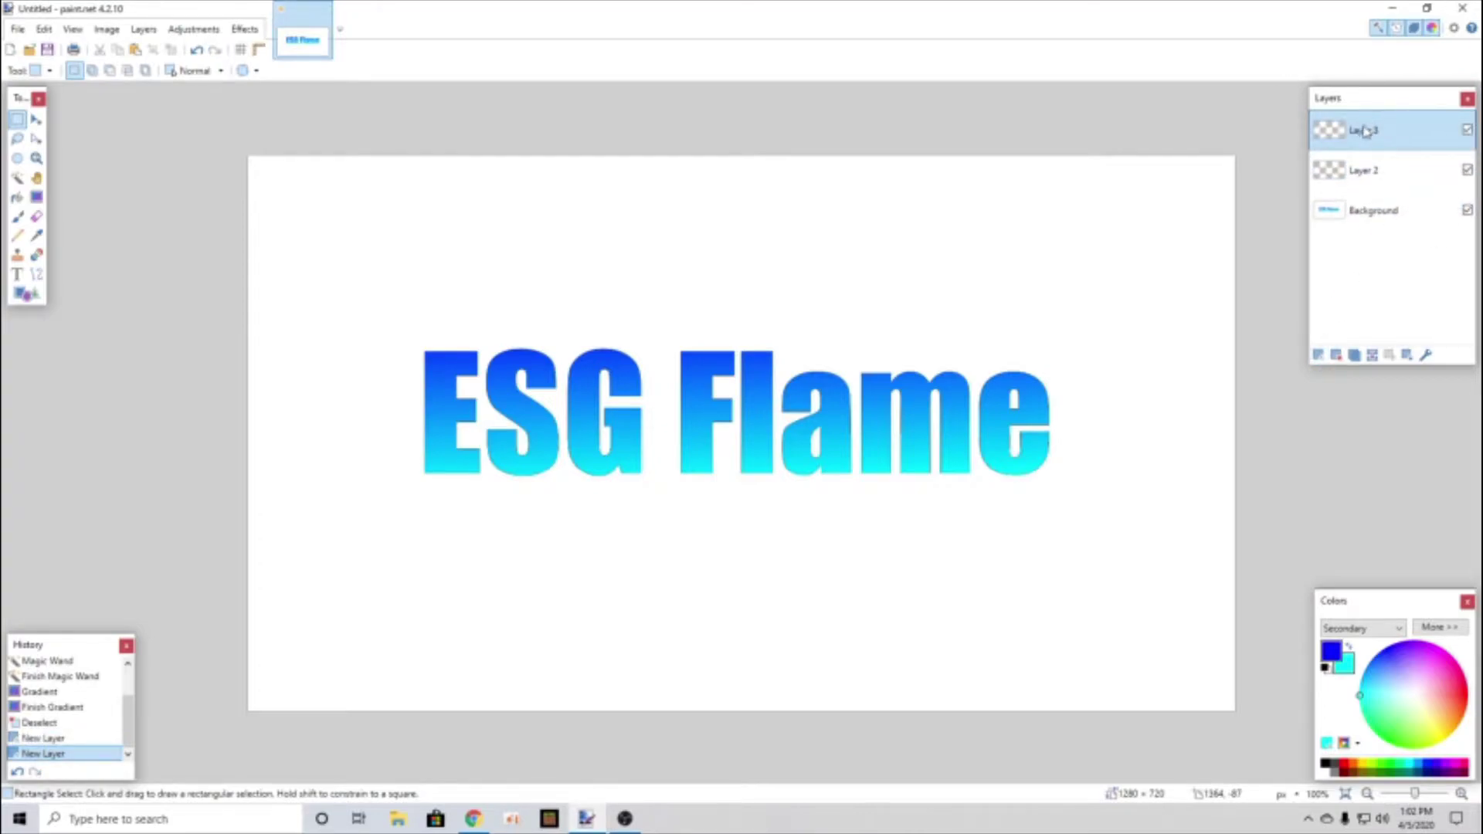
left_click(1347, 213)
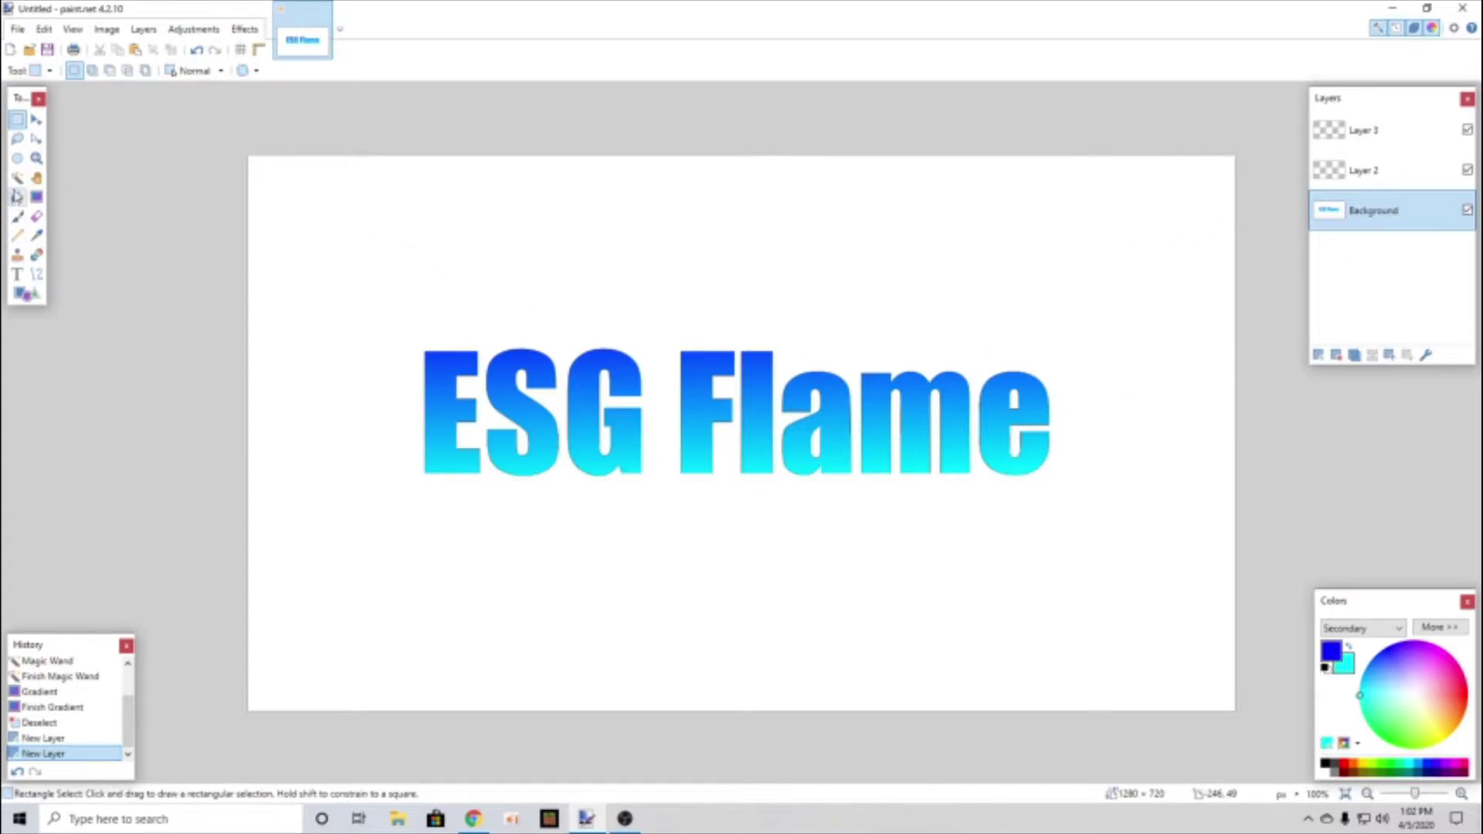
left_click(17, 177)
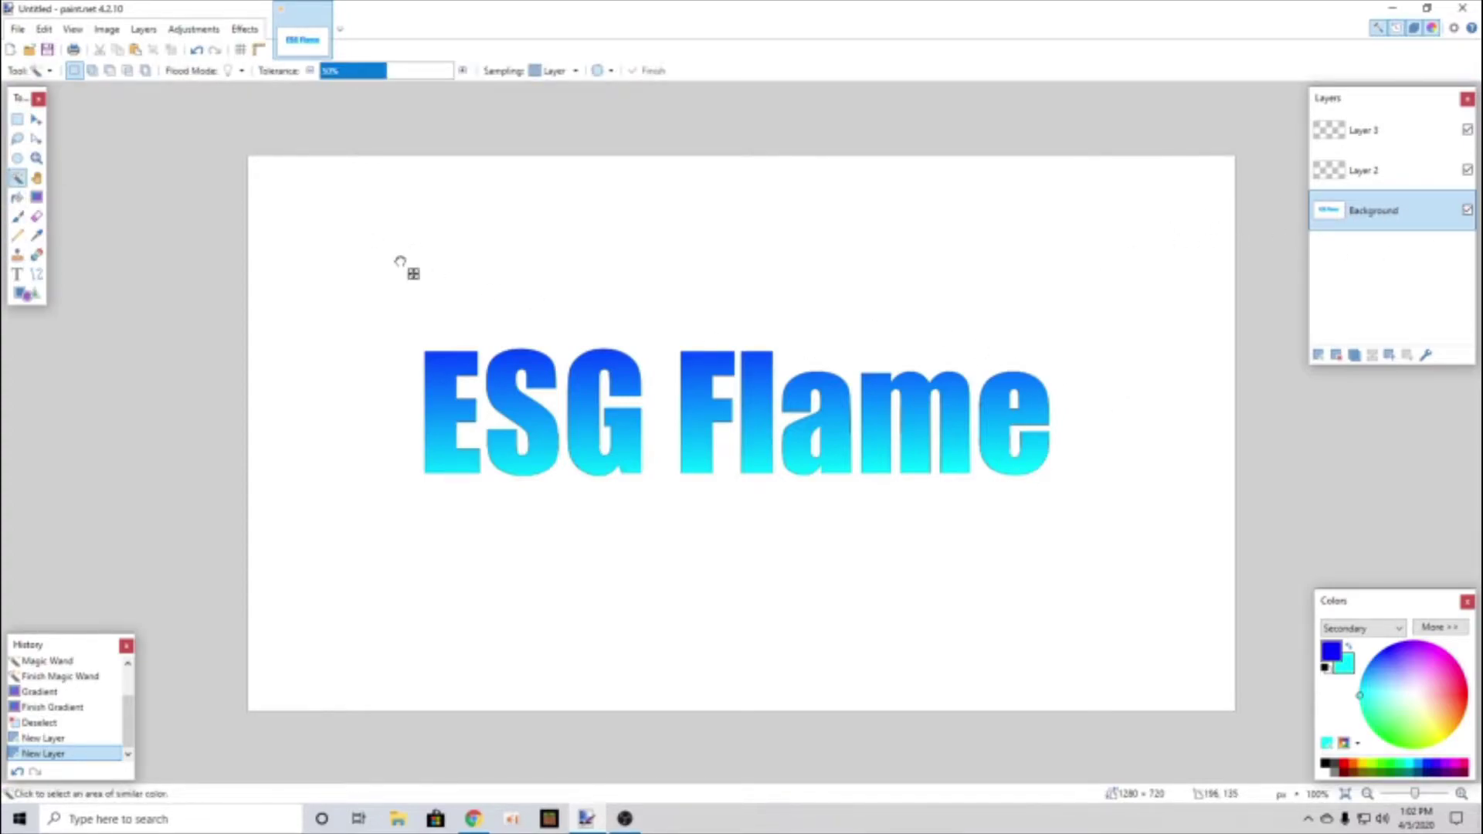
left_click(400, 262)
key("Delete")
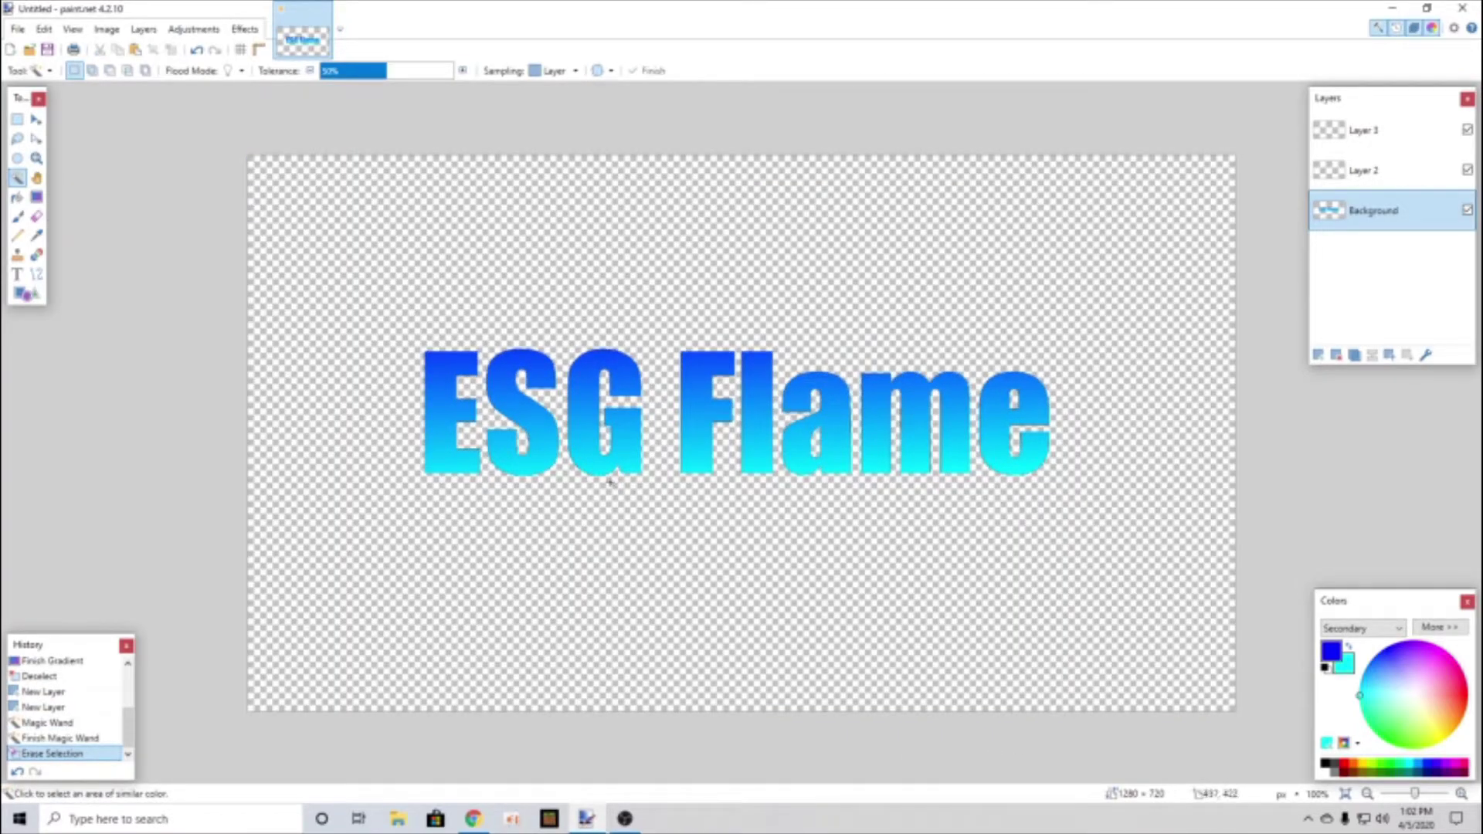
Step: Delete the empty Layer 3 from the layer stack
left_click(1367, 128)
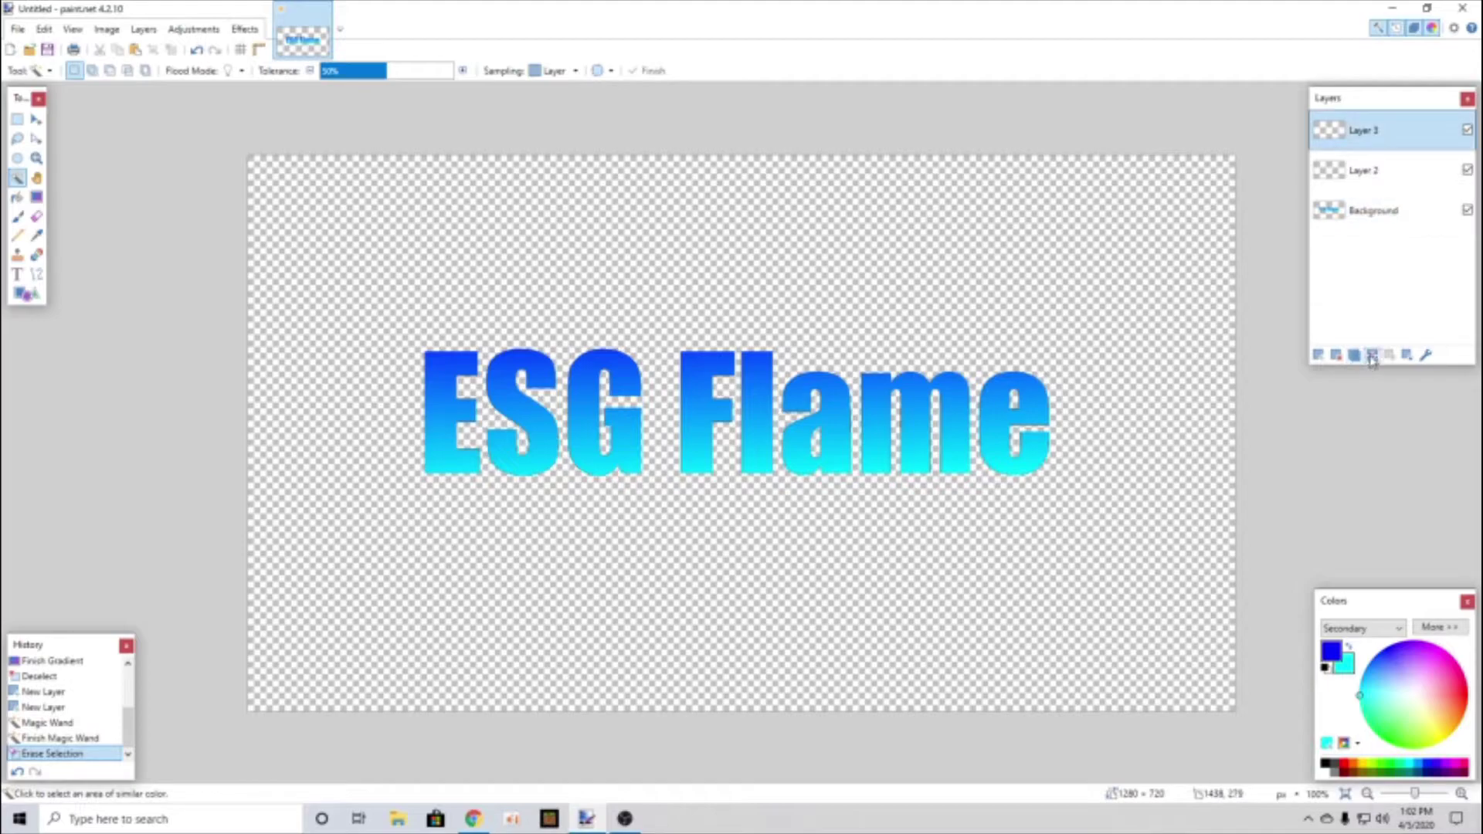
left_click(1372, 356)
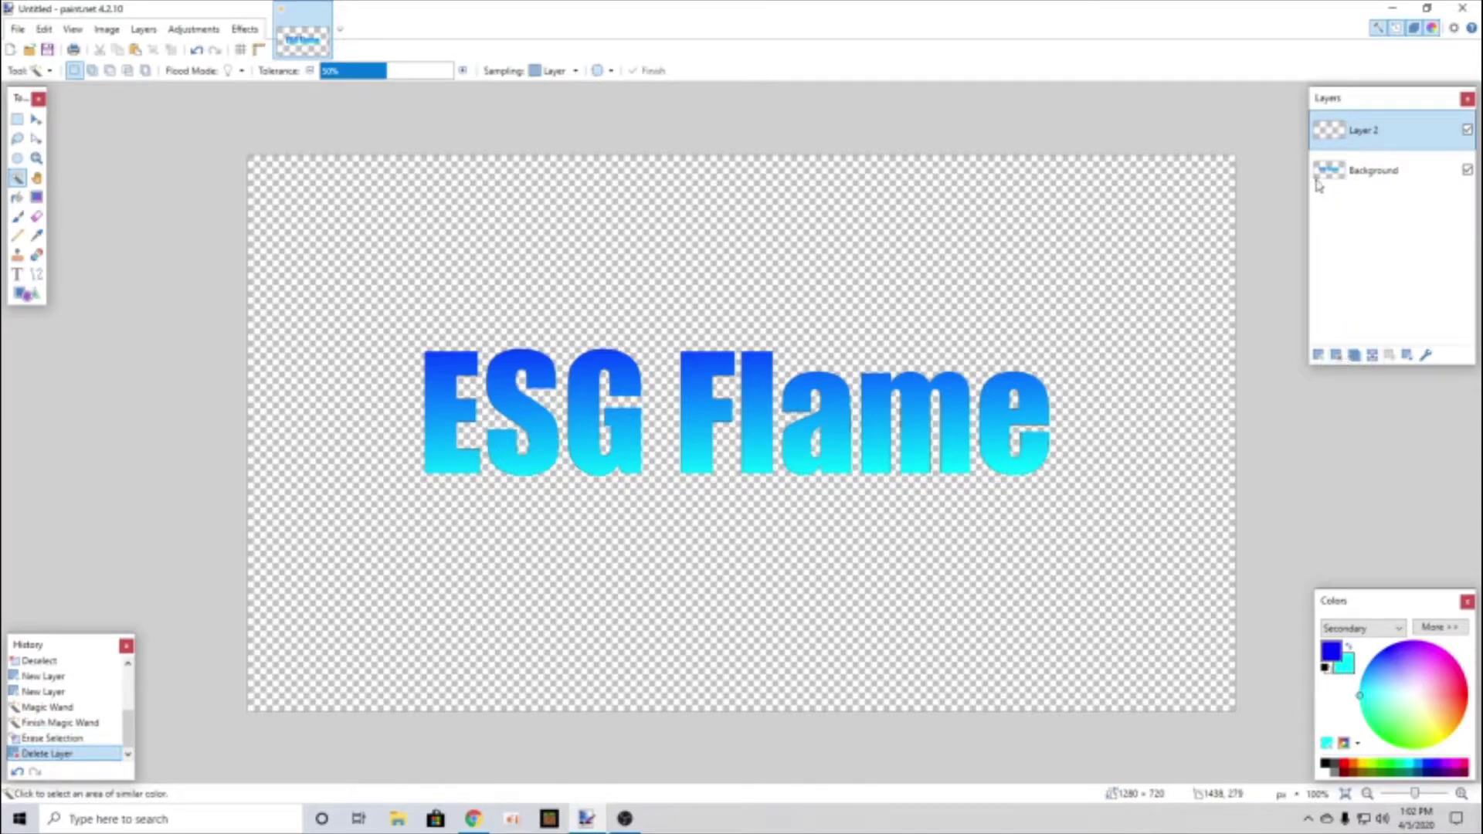
left_click(1321, 176)
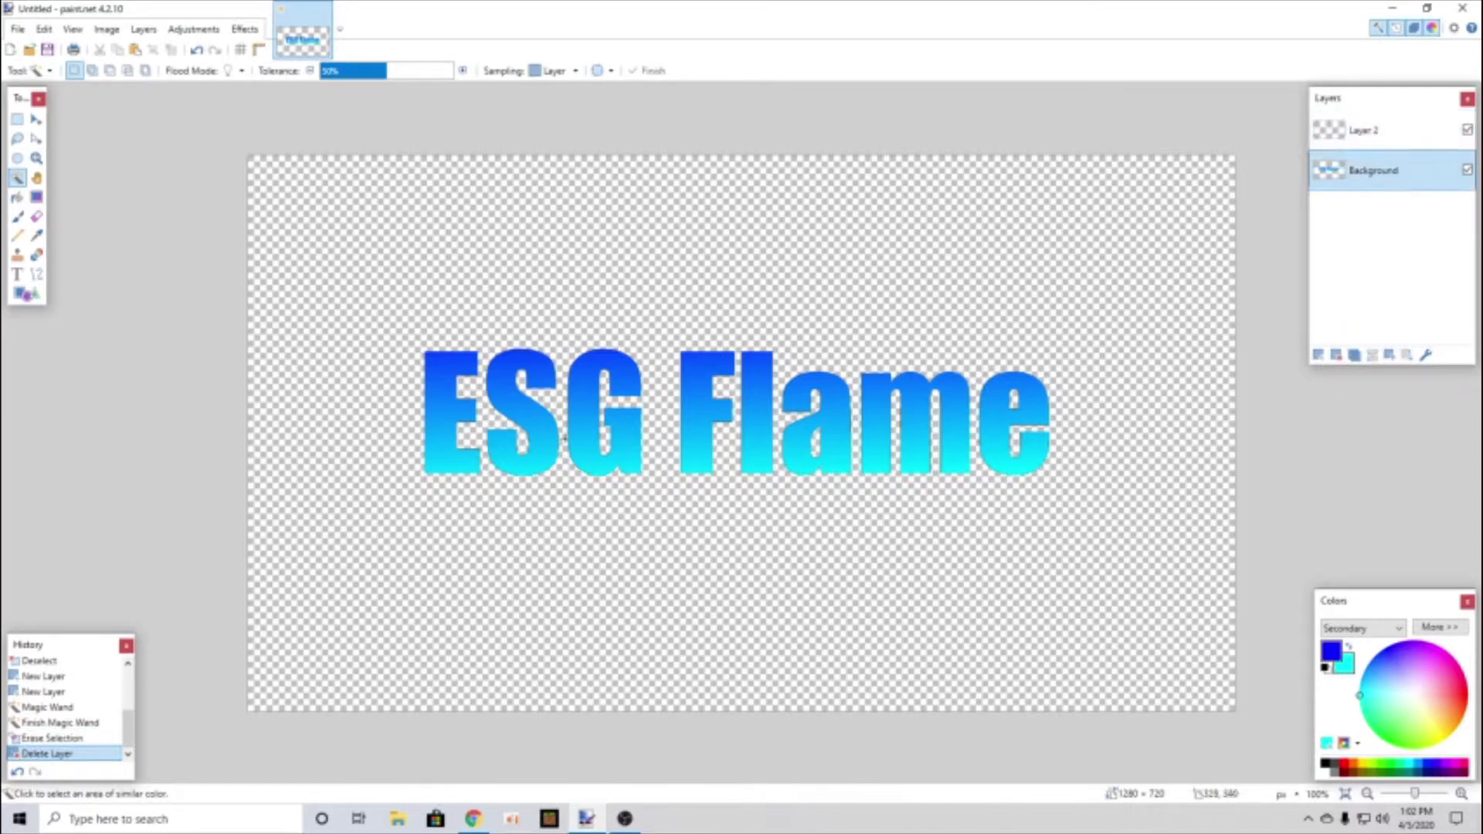
Step: With Layer 2 active, draw a rectangular selection about 890 × 89 px over the lower part of the lettering
left_click(1379, 139)
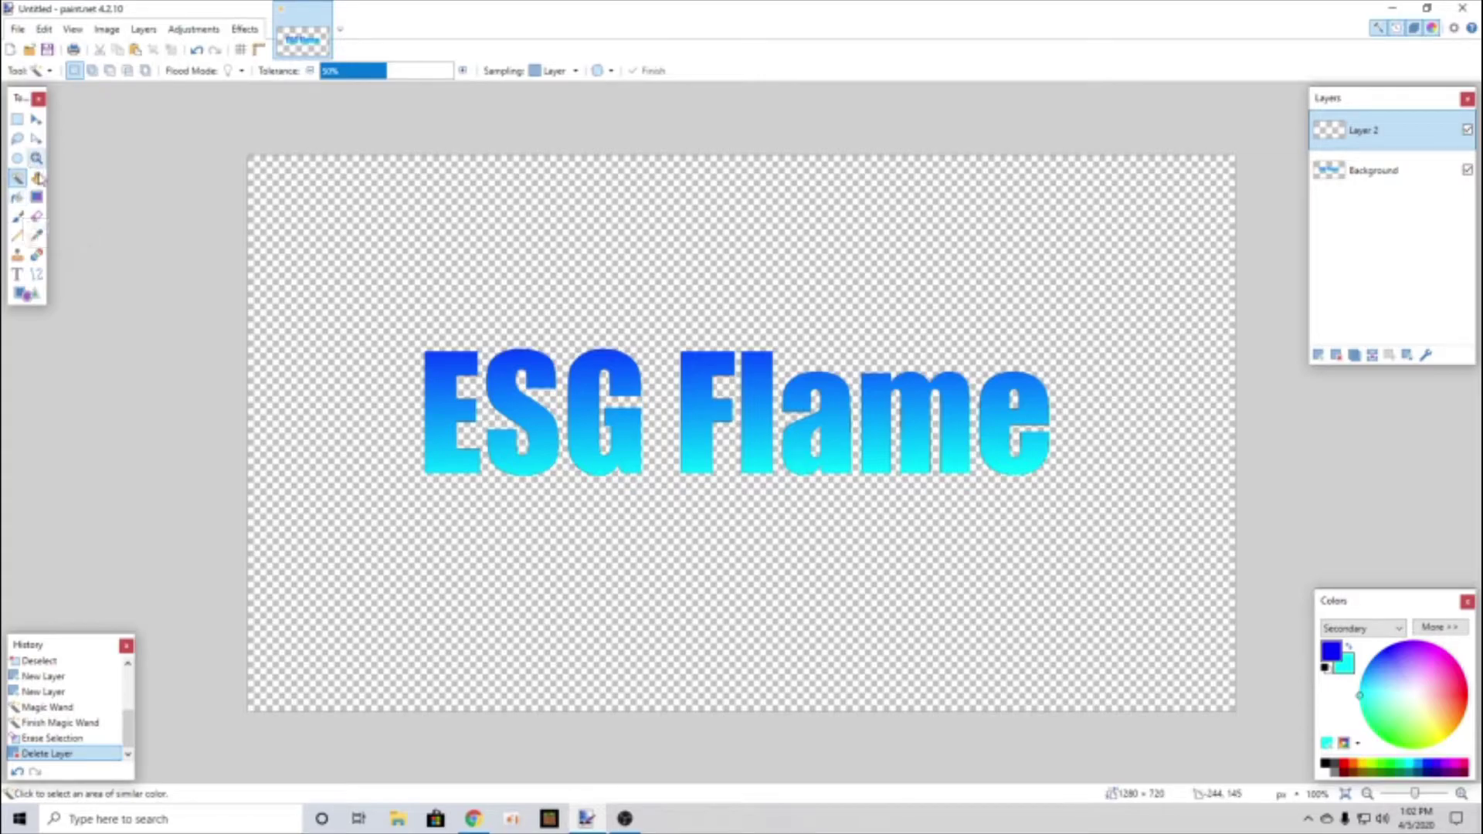
left_click(17, 118)
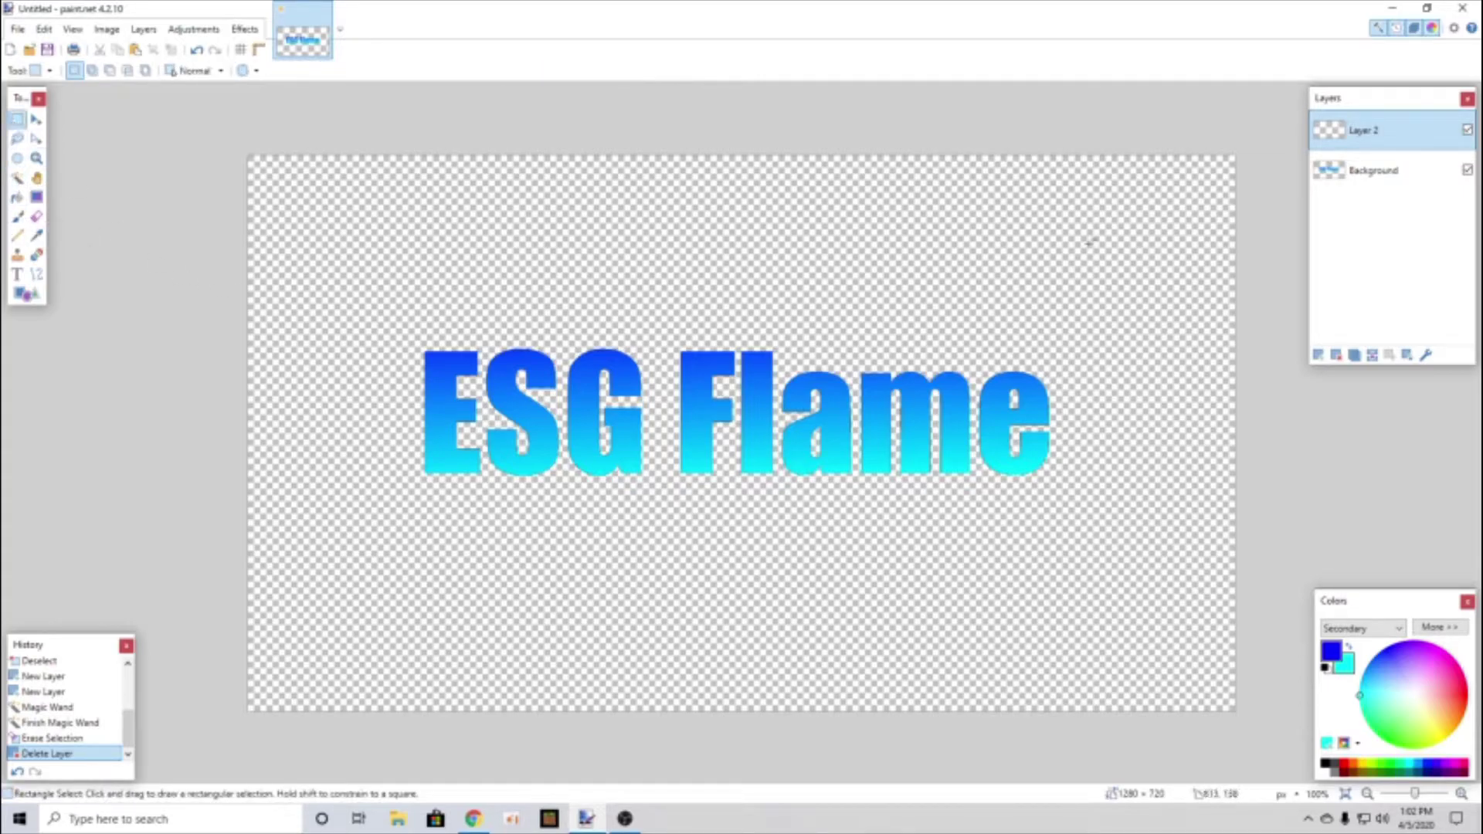
left_click(1367, 175)
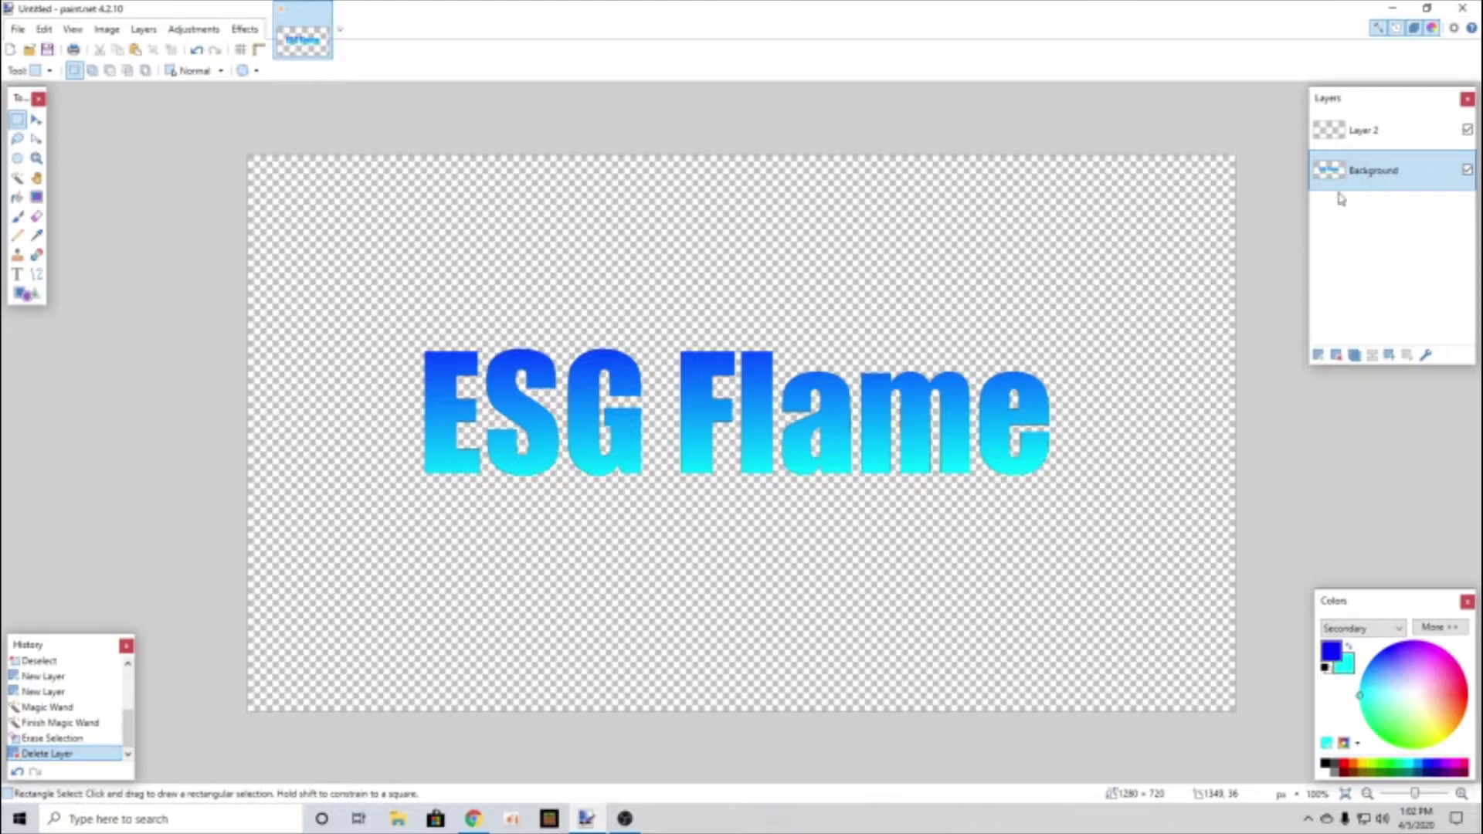
left_click(1359, 132)
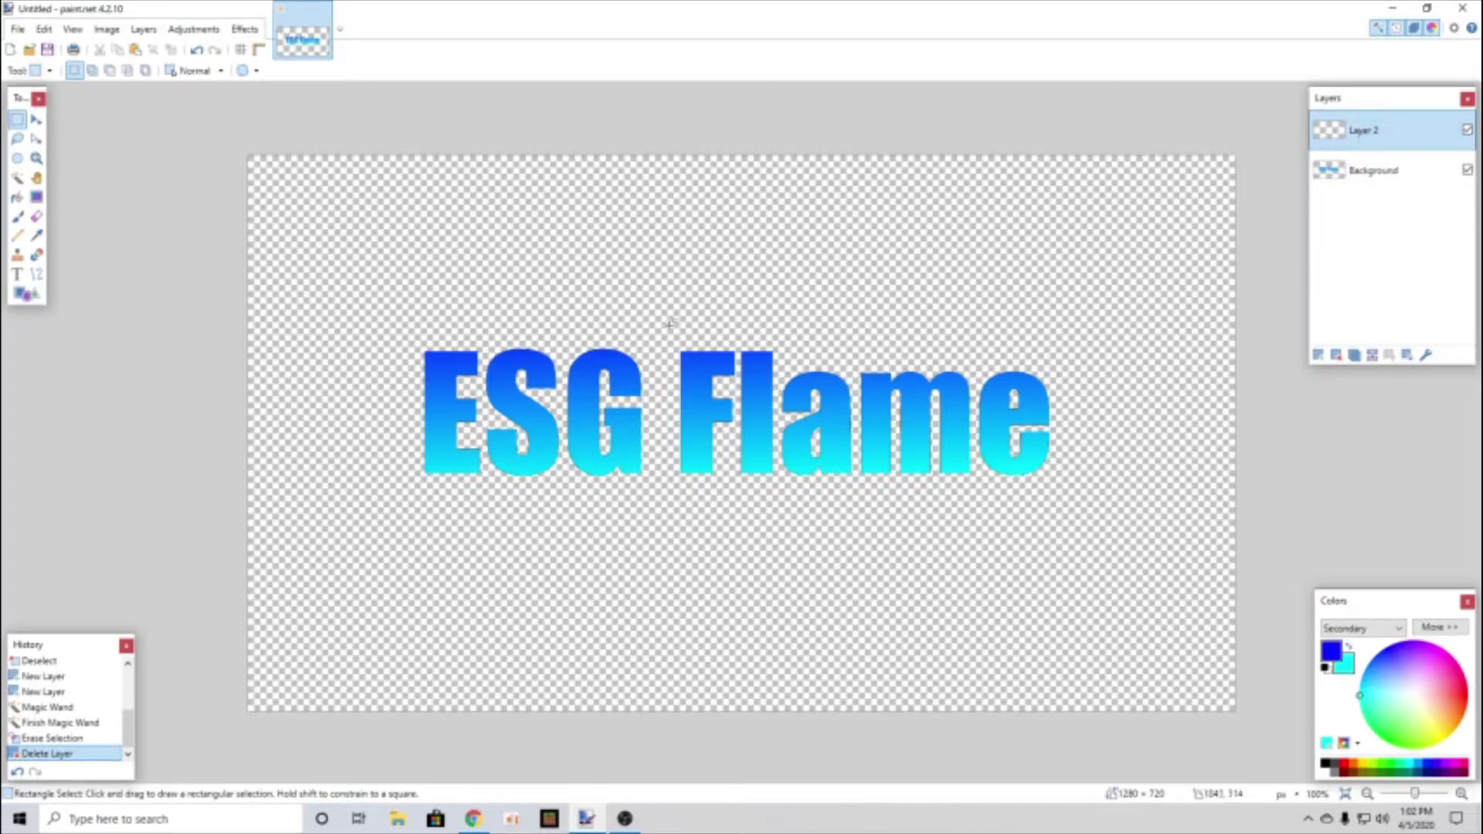
left_click_drag(390, 434, 1076, 500)
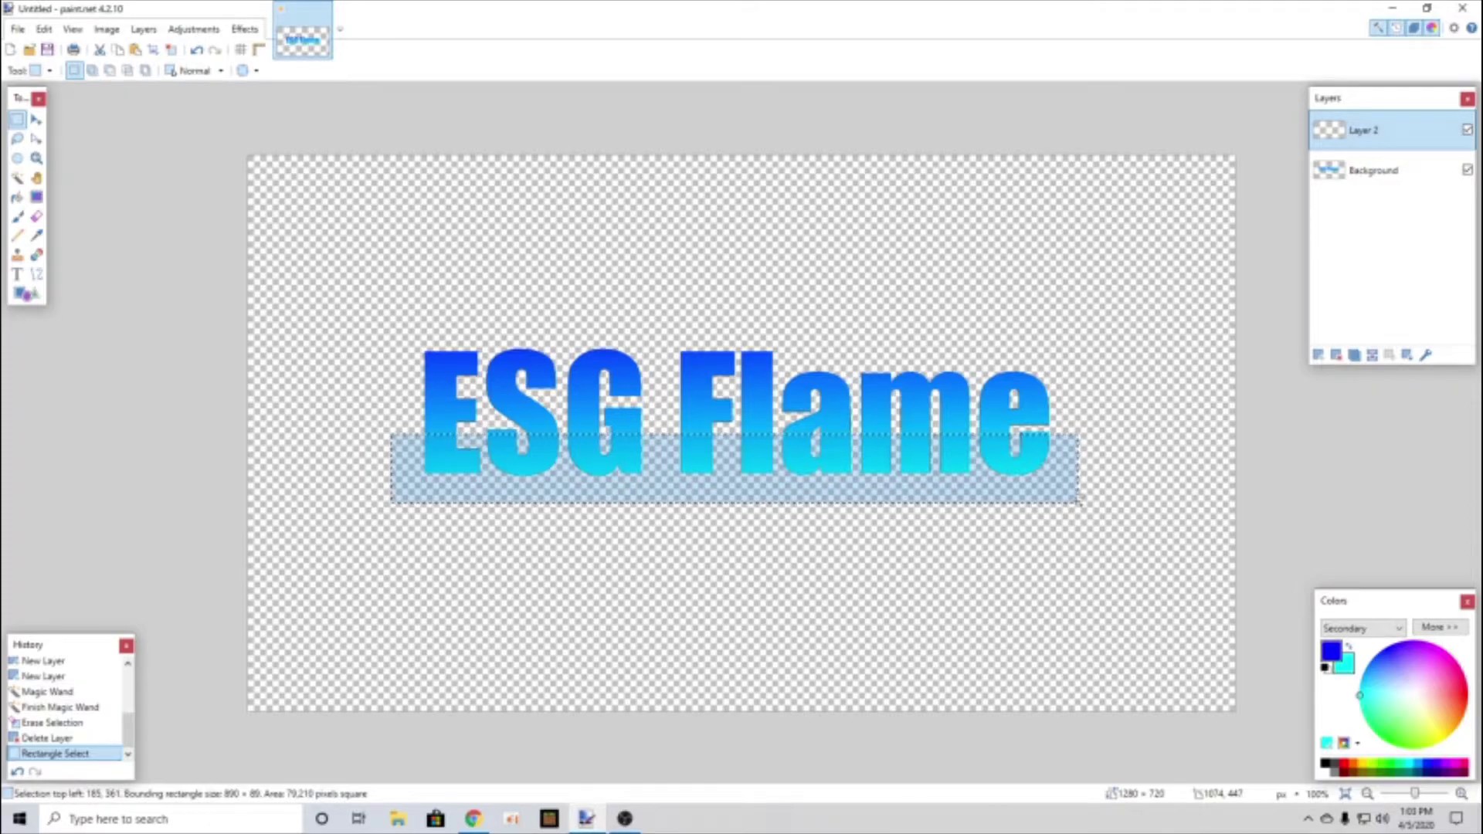
Step: Try to paste the strip onto Layer 2 and move it, undo the move, and deselect
key("ctrl+v")
left_click_drag(929, 480, 931, 522)
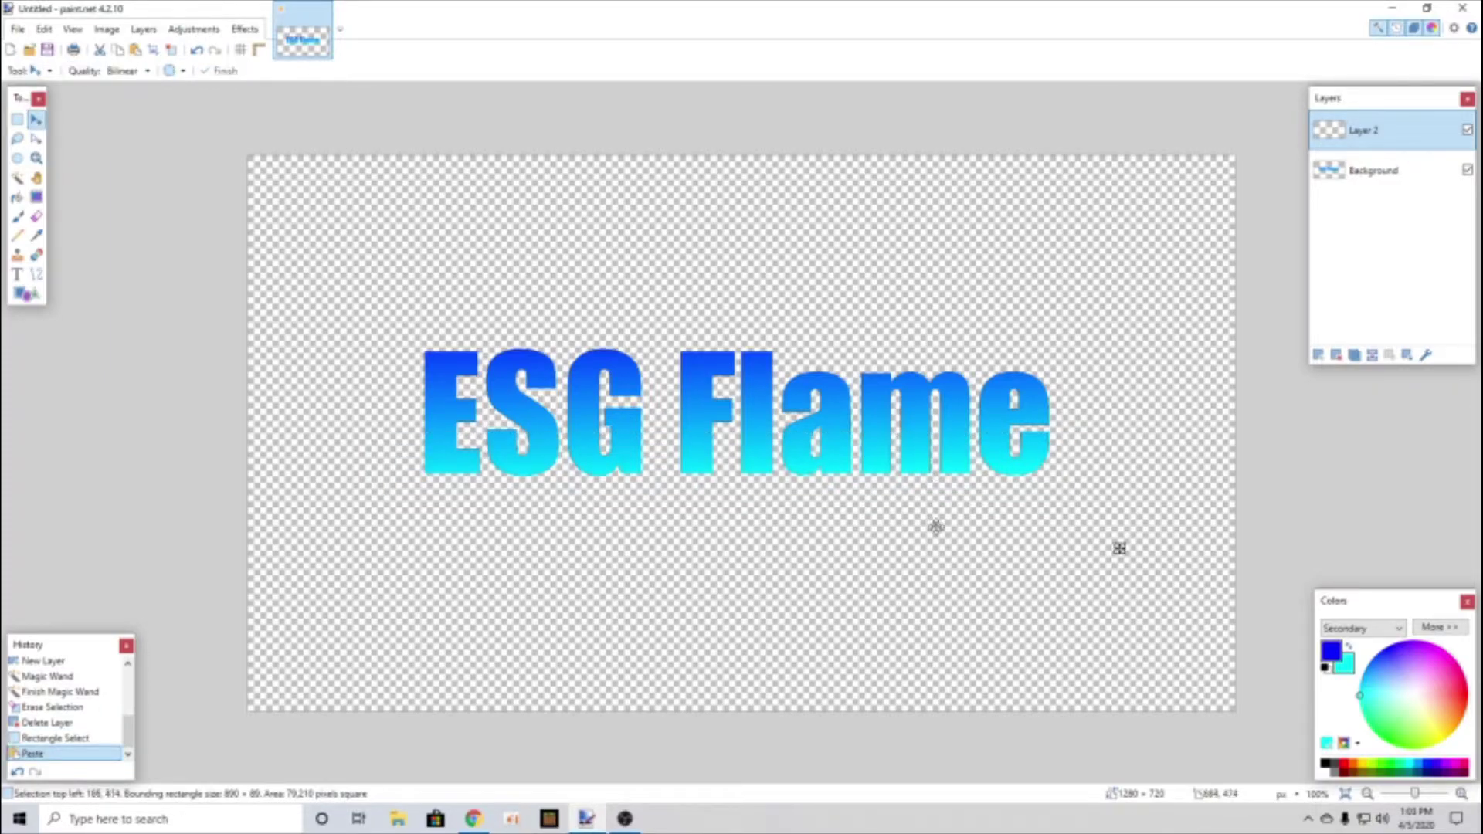
left_click_drag(1107, 547, 1166, 275)
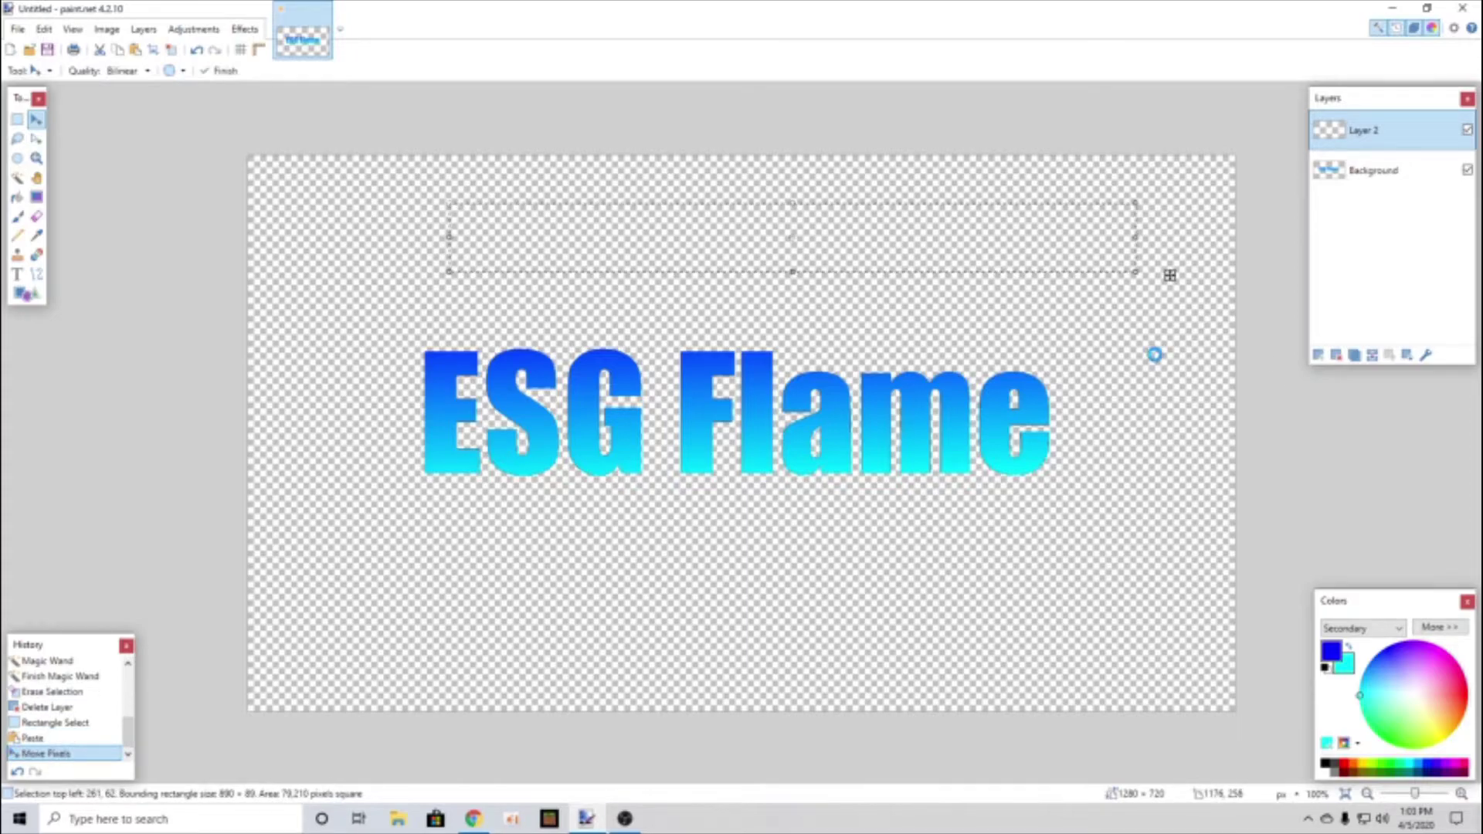
key("ctrl+z")
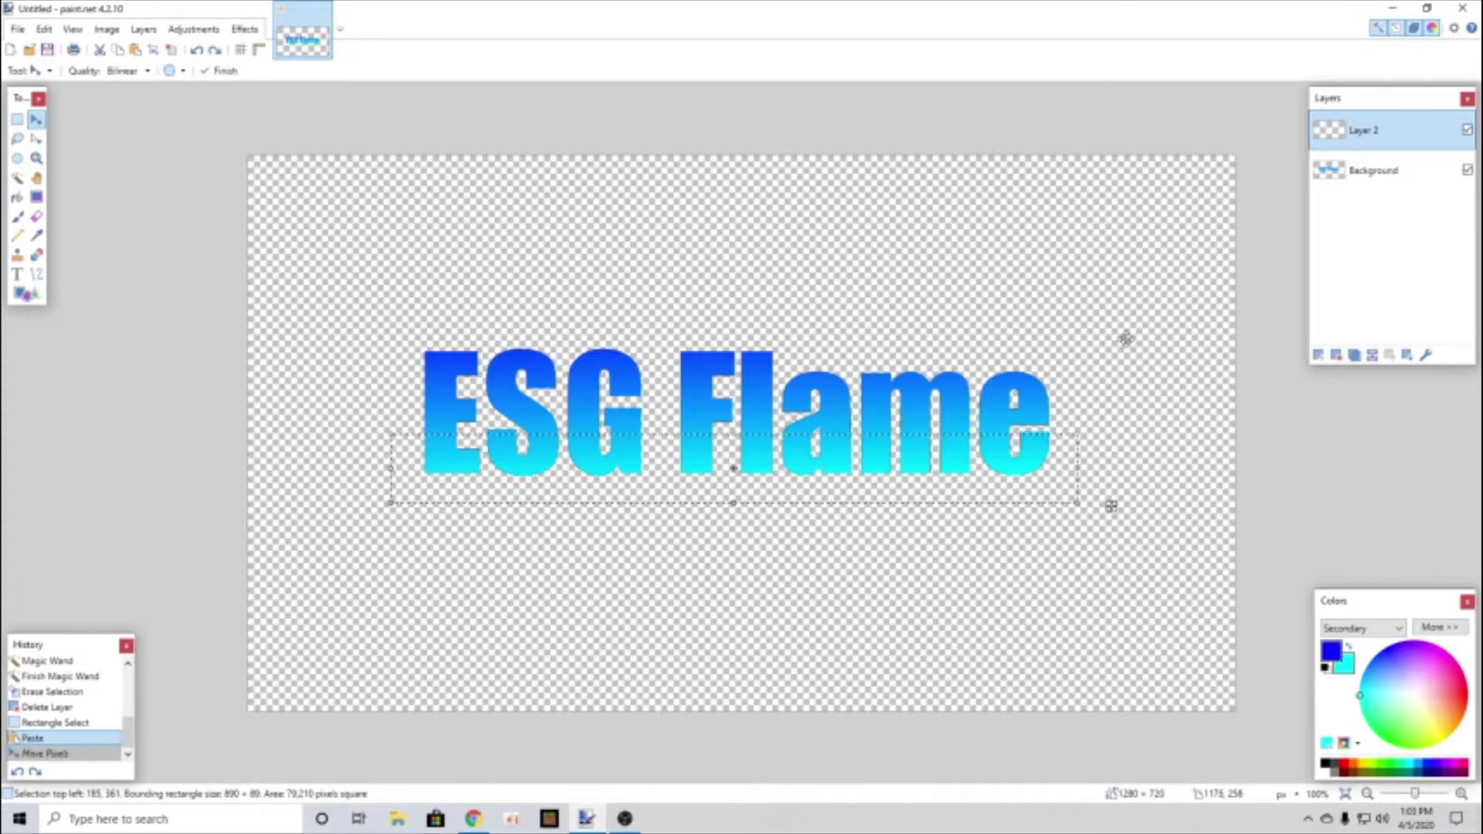
left_click(1339, 184)
key("s")
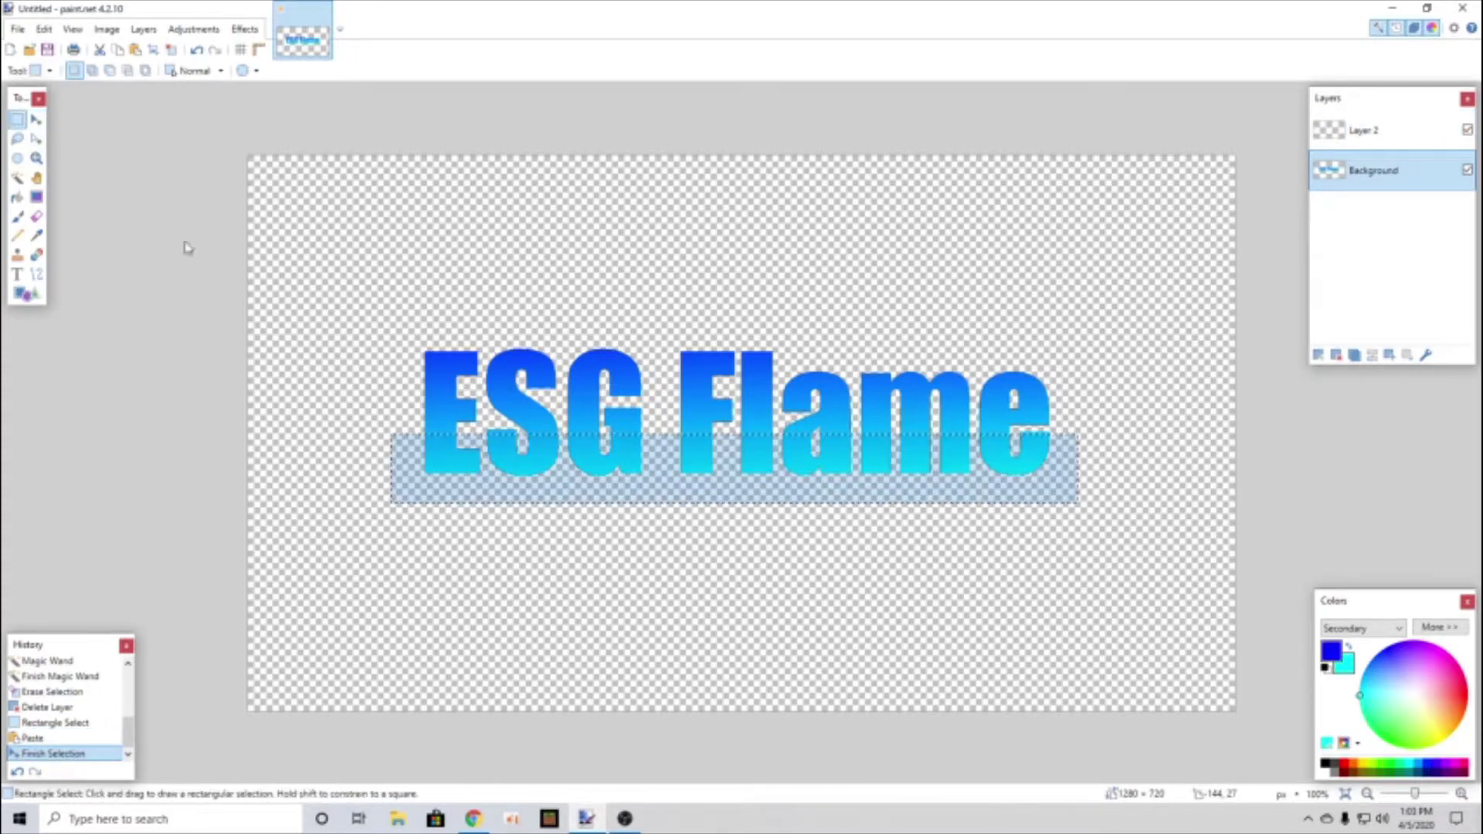
key("ctrl+z")
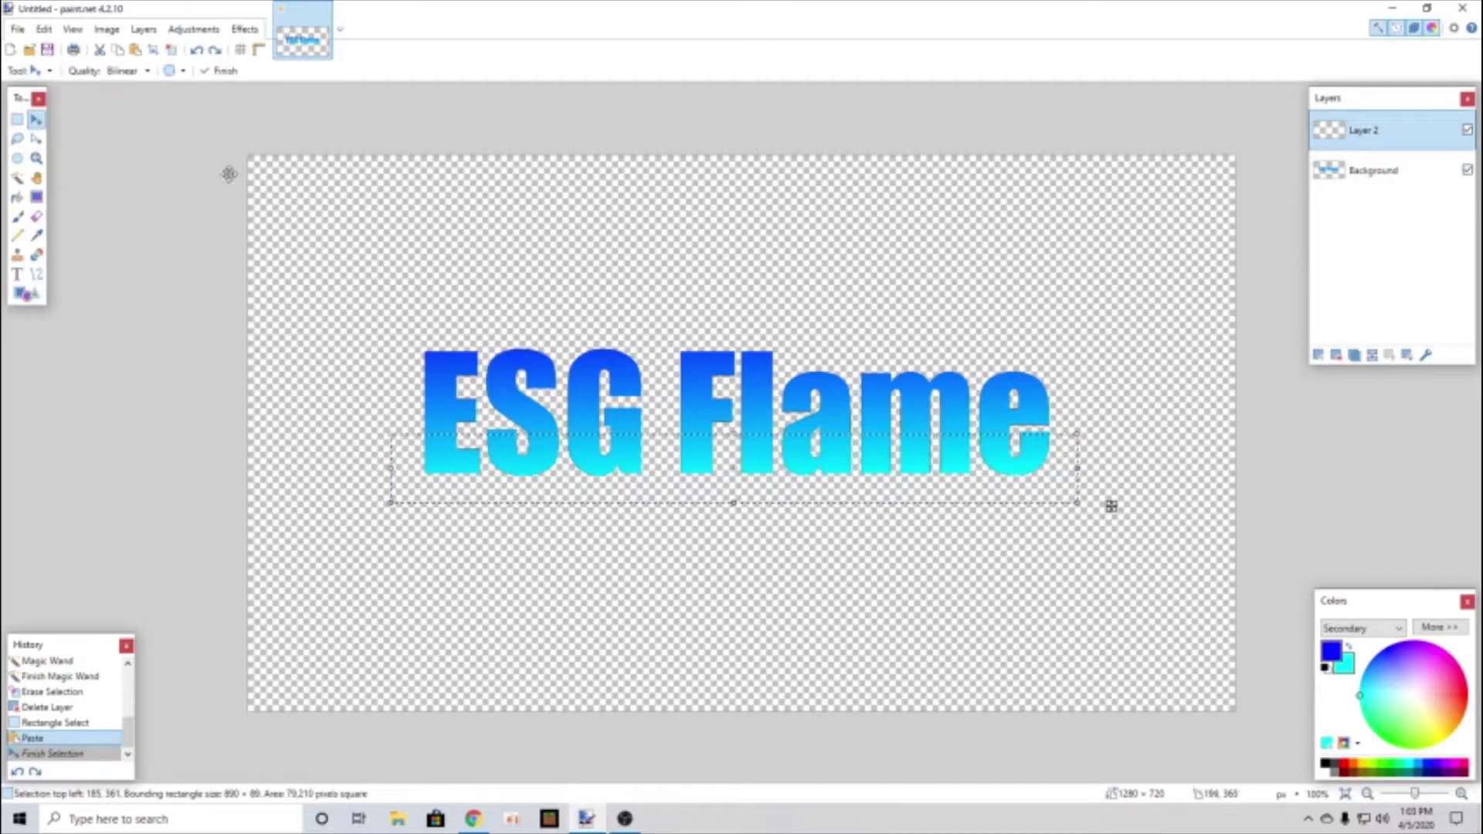
key("ctrl+d")
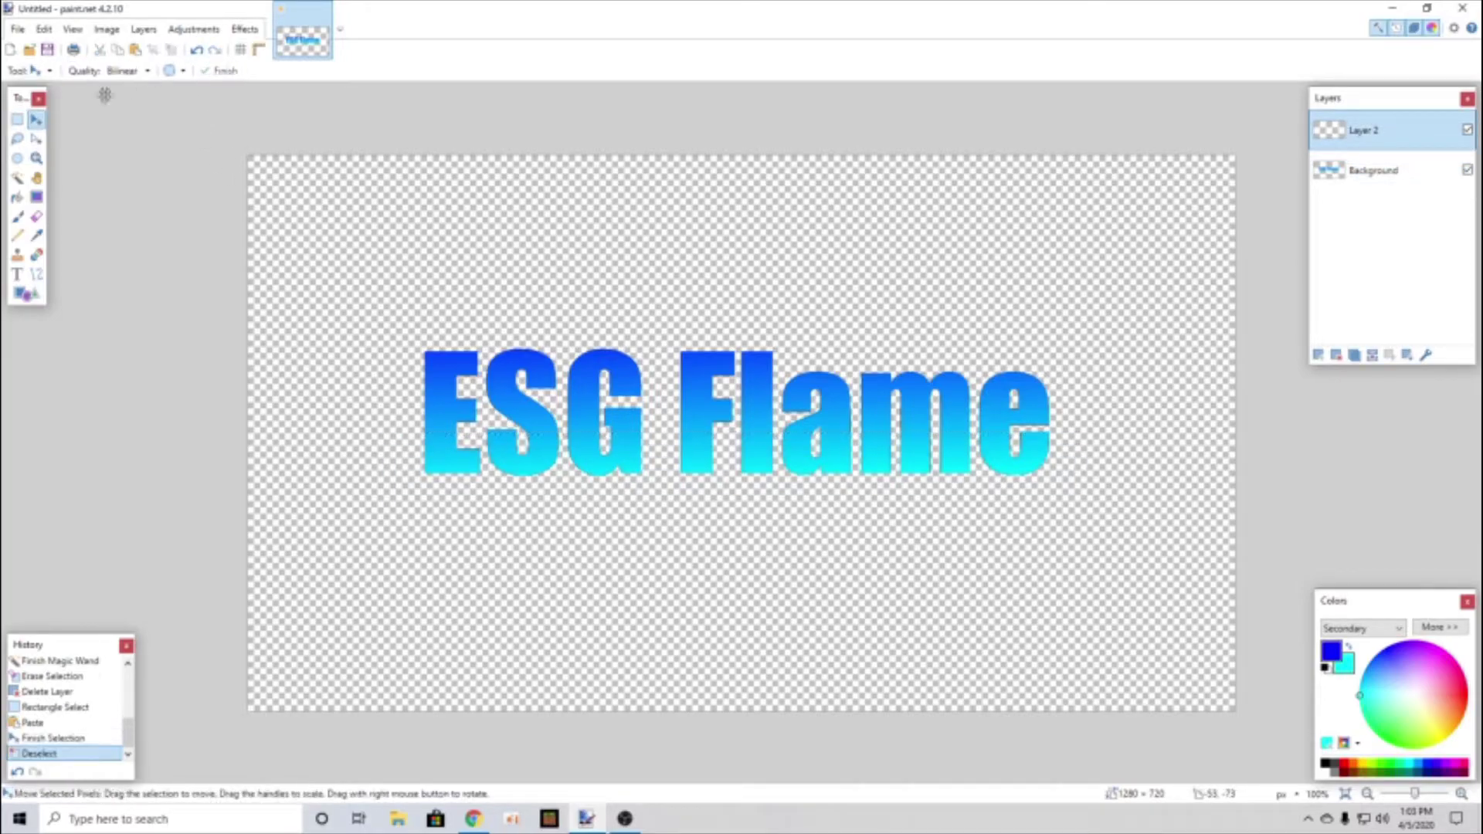
Step: Select a rectangle about 861 × 97 px over the lower part of the lettering on the Background layer
left_click(17, 120)
left_click_drag(393, 441, 1109, 527)
left_click_drag(1104, 523, 396, 444)
left_click(1372, 171)
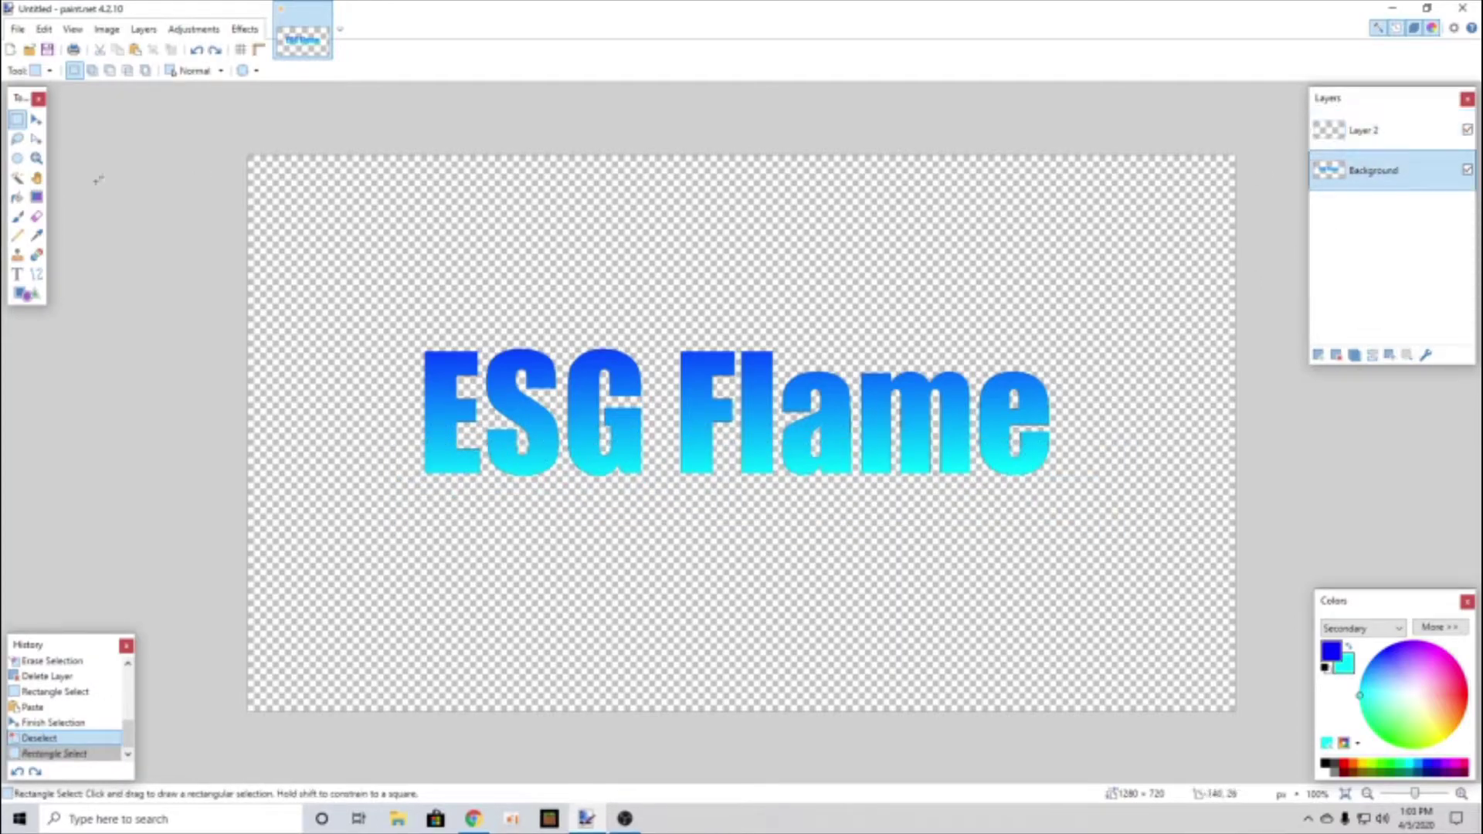
left_click_drag(401, 427, 1065, 510)
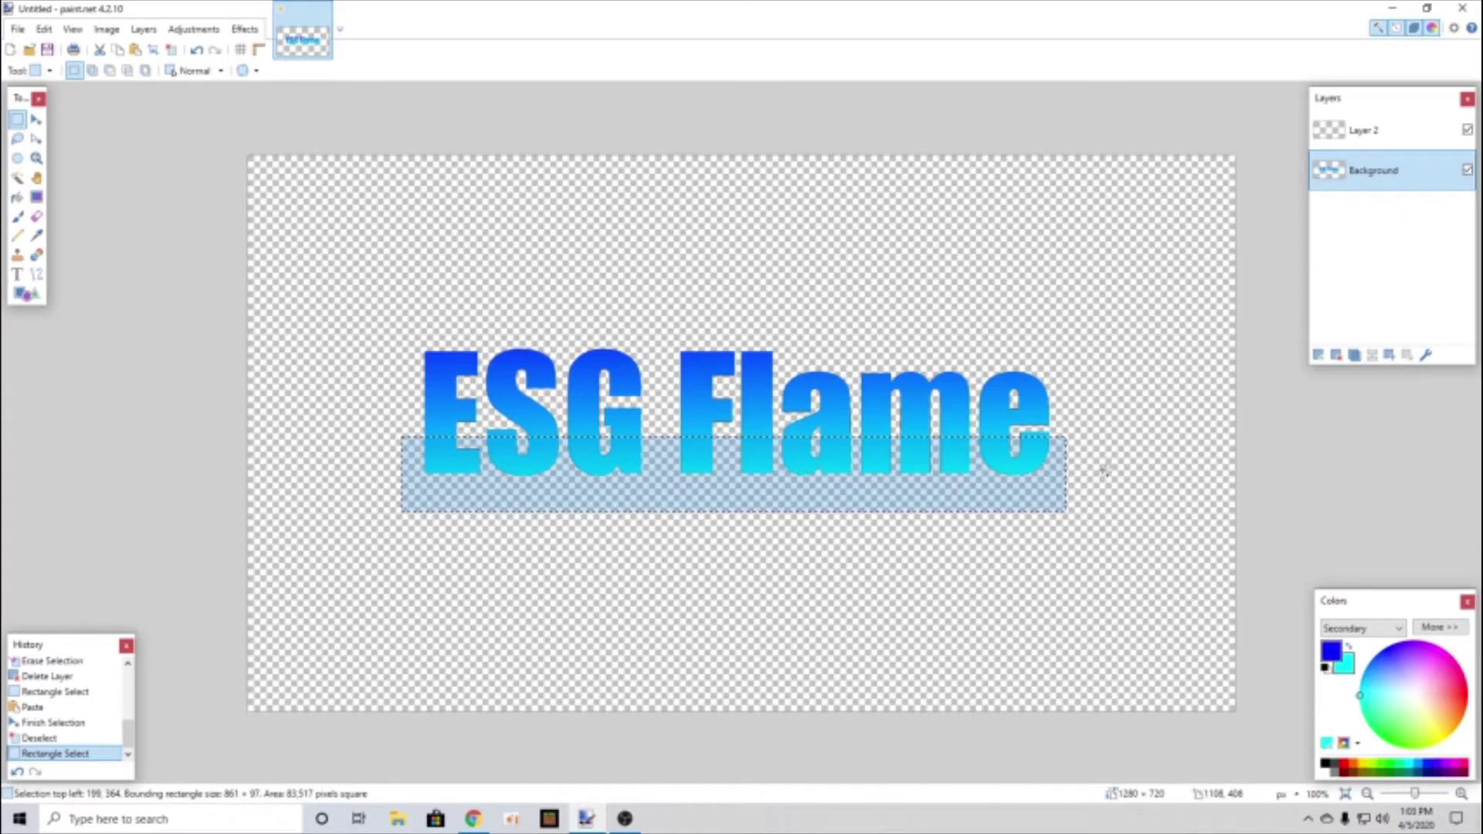
Step: Paste a copy of the selected lettering strip in place onto Layer 2
left_click(1371, 130)
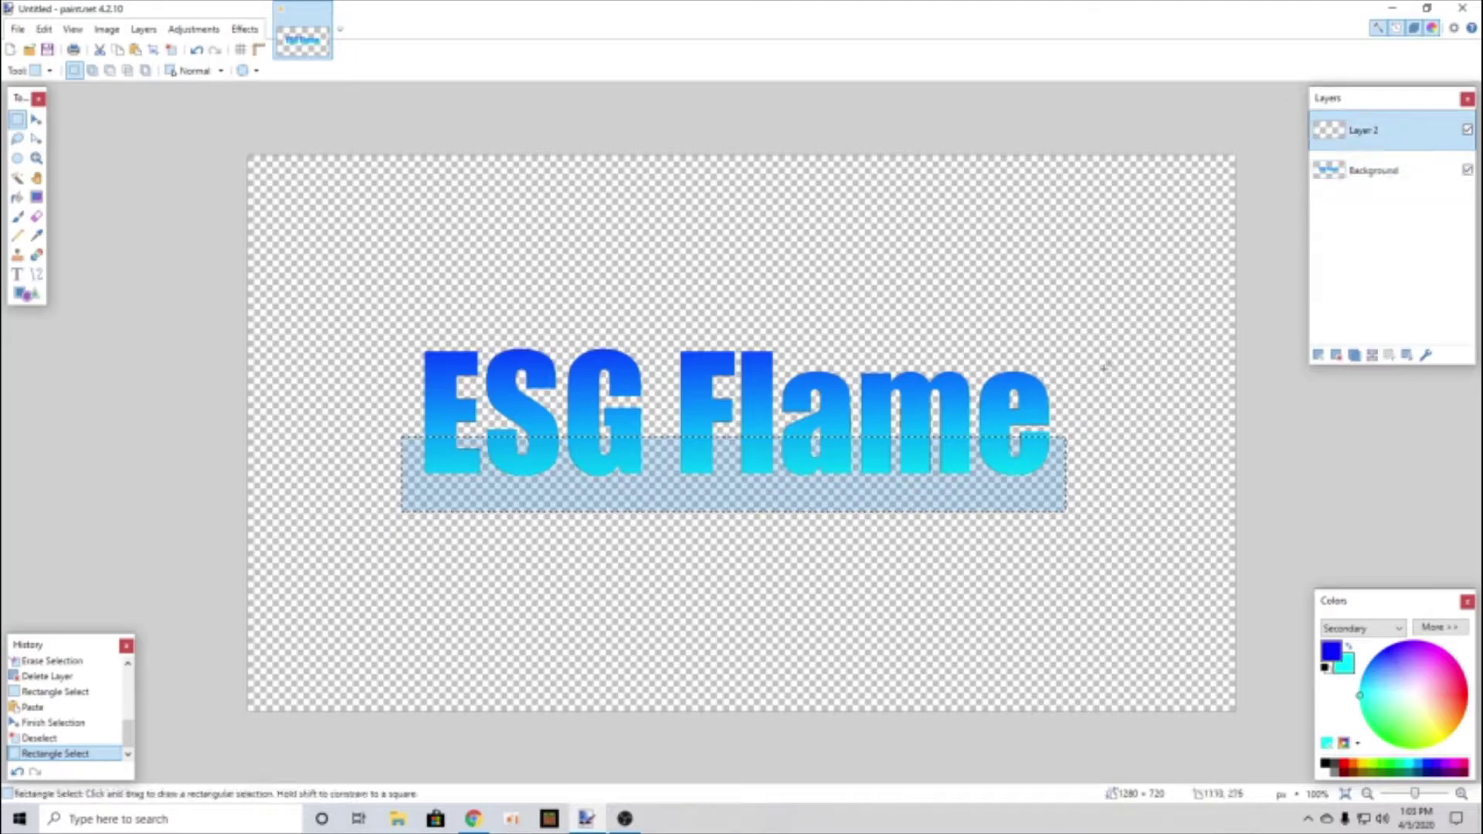
key("ctrl+v")
left_click_drag(1096, 513, 1110, 593)
key("ctrl+z")
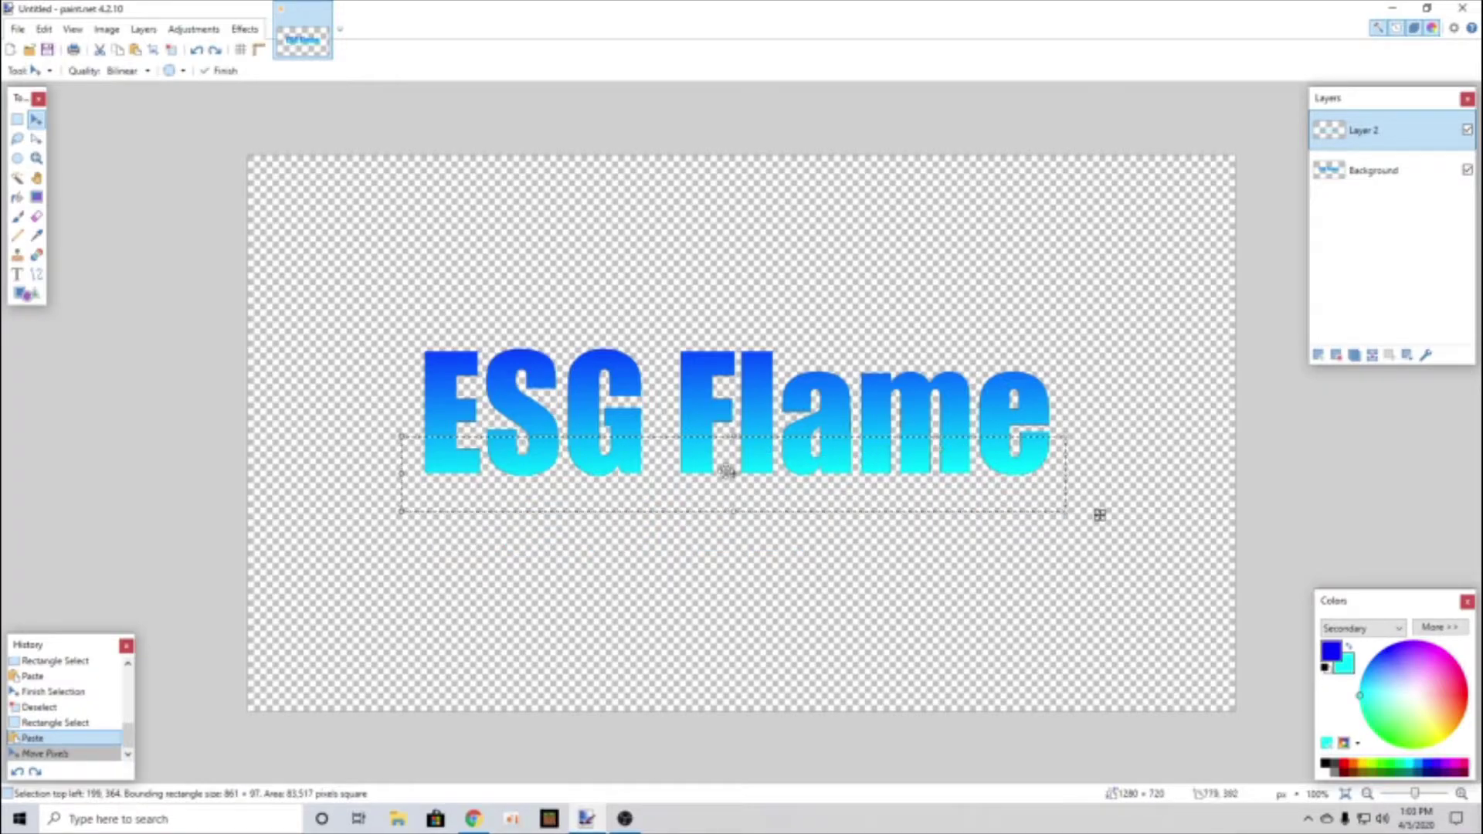
Step: Darken the pasted strip by lowering its lightness with the Hue / Saturation adjustment
left_click(205, 30)
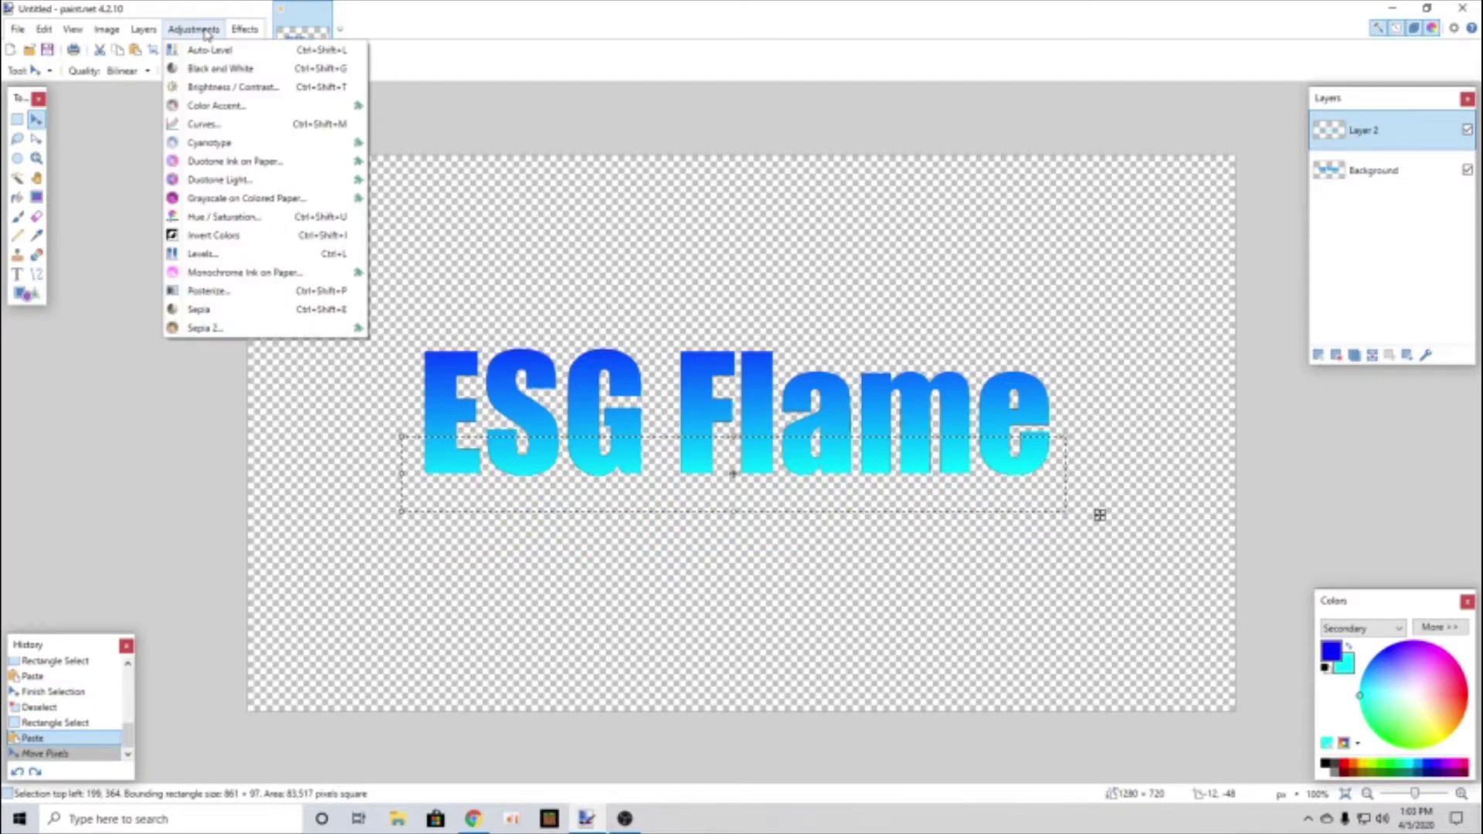
left_click(255, 218)
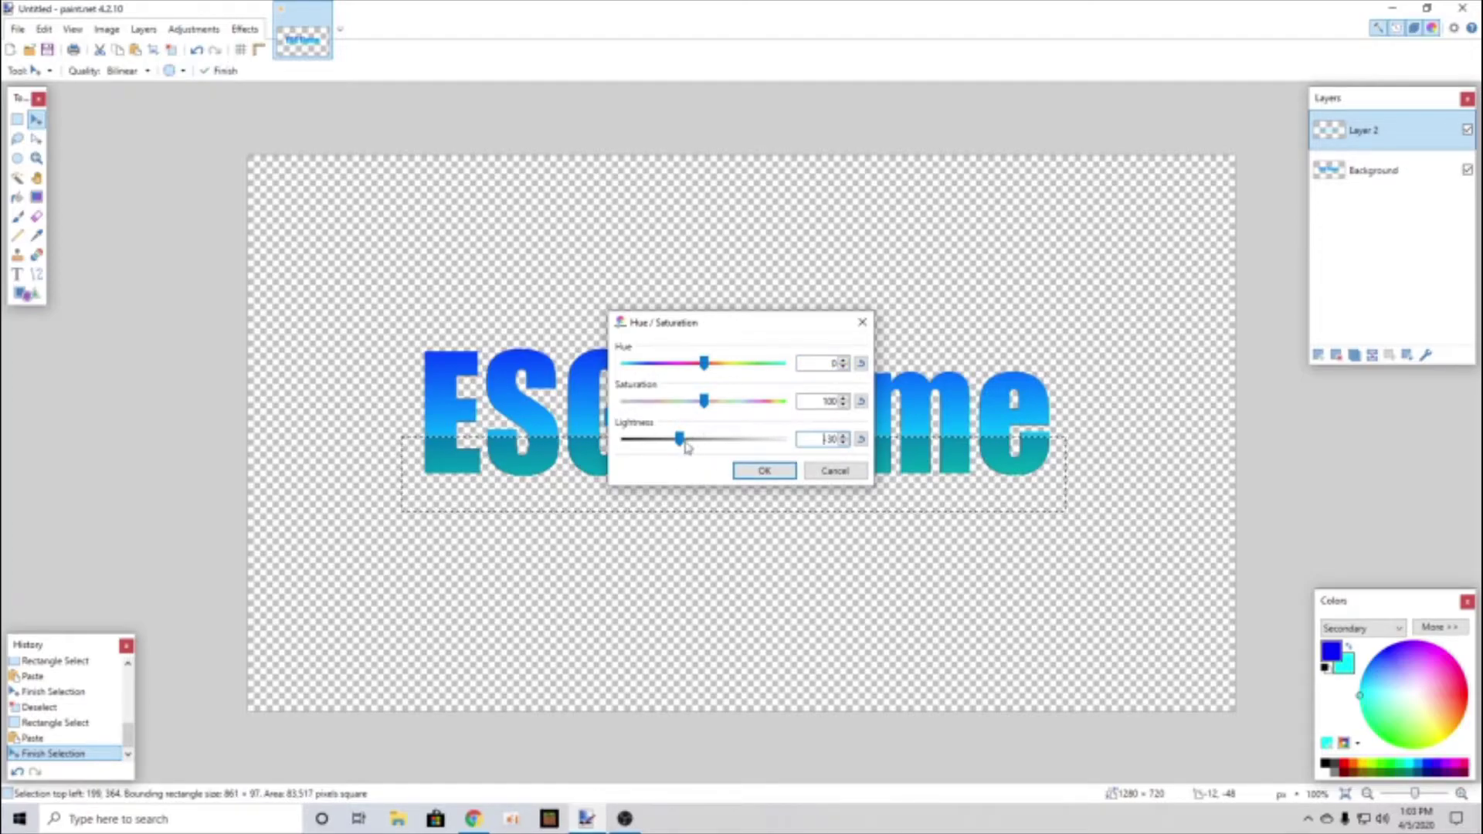
mouse_move(679, 439)
left_mouse_down()
mouse_move(586, 456)
mouse_move(676, 449)
left_mouse_up()
left_click(844, 442)
left_click(844, 442)
left_click(764, 470)
Step: Merge the deselected strip layer down into the Background layer and add a new empty layer above it
key("ctrl+d")
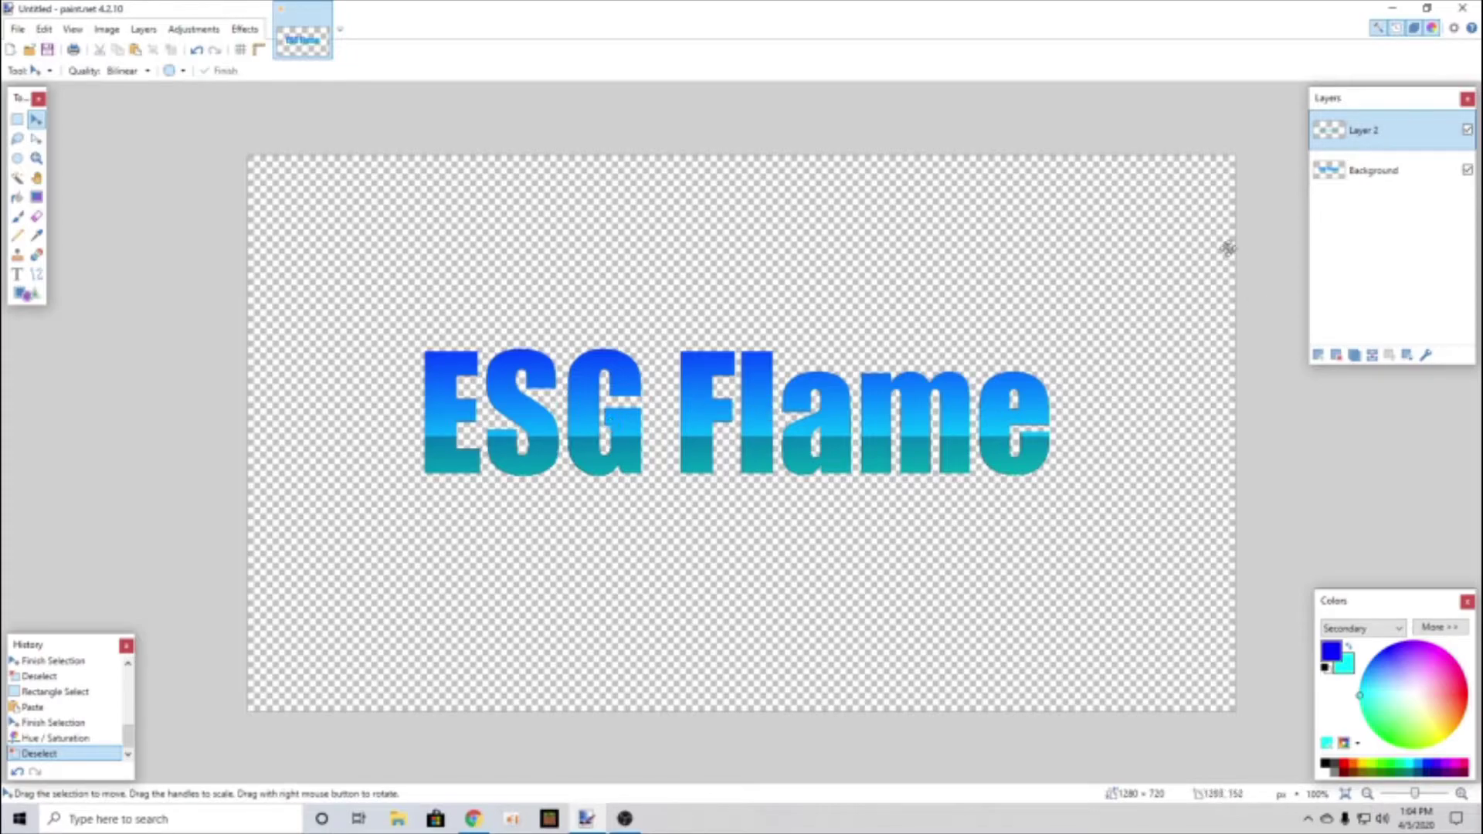
left_click(1373, 356)
left_click(1317, 355)
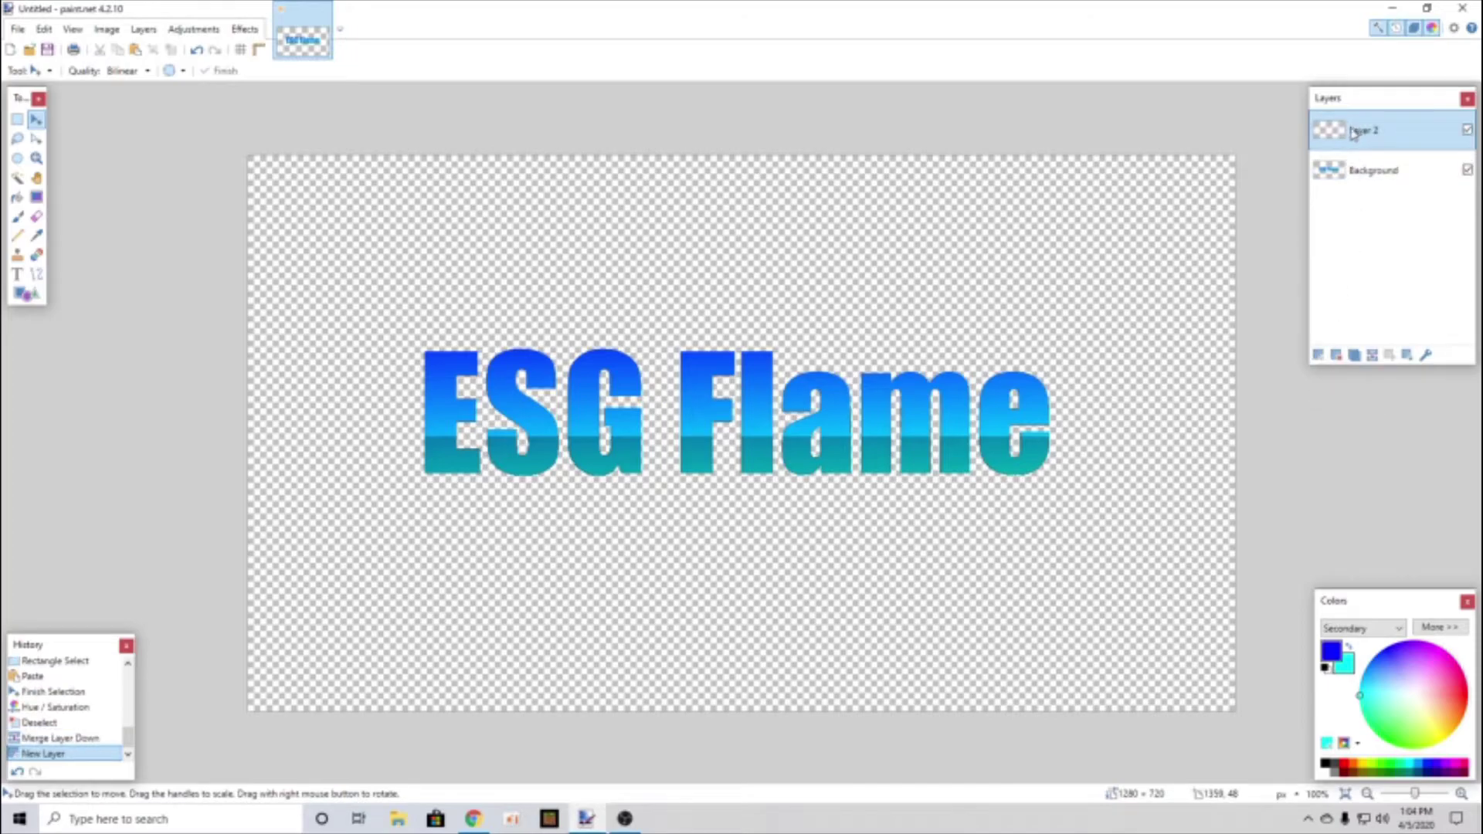
Step: Select the transparent area around the lettering and inside its letter openings on the Background layer with the Magic Wand
left_click(1363, 177)
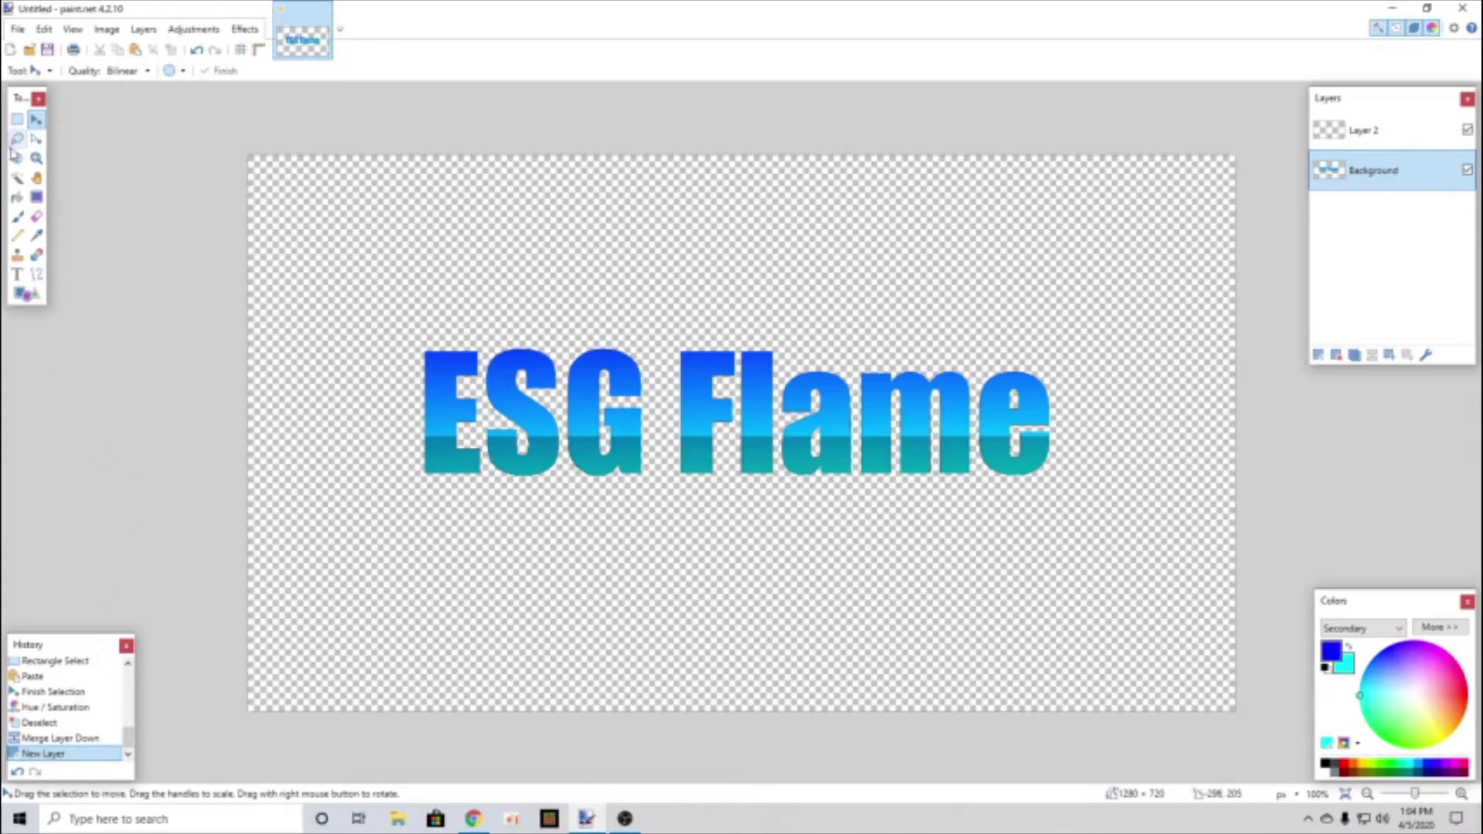
left_click(18, 180)
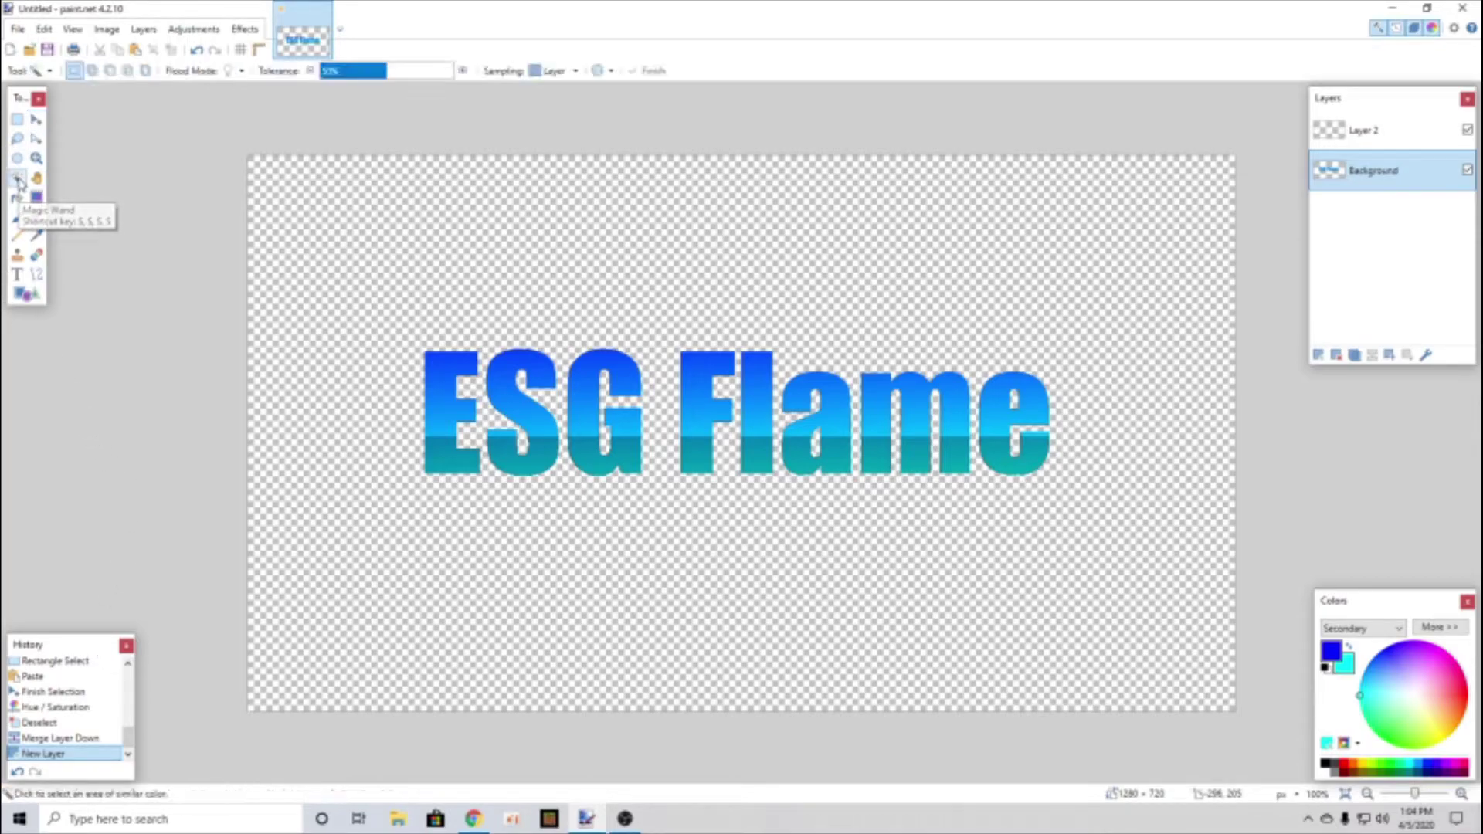
left_click(404, 240)
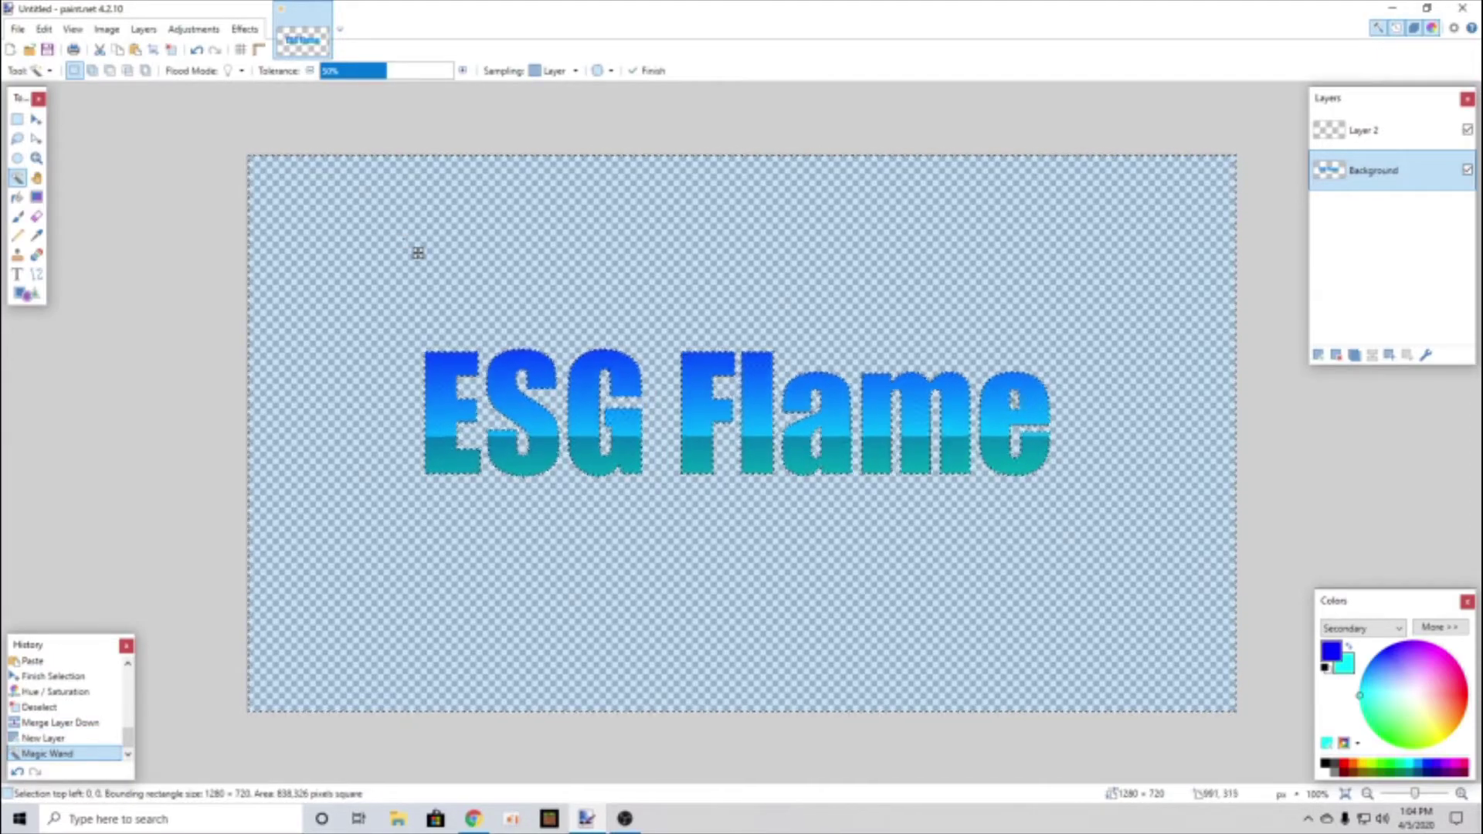
left_click(417, 251)
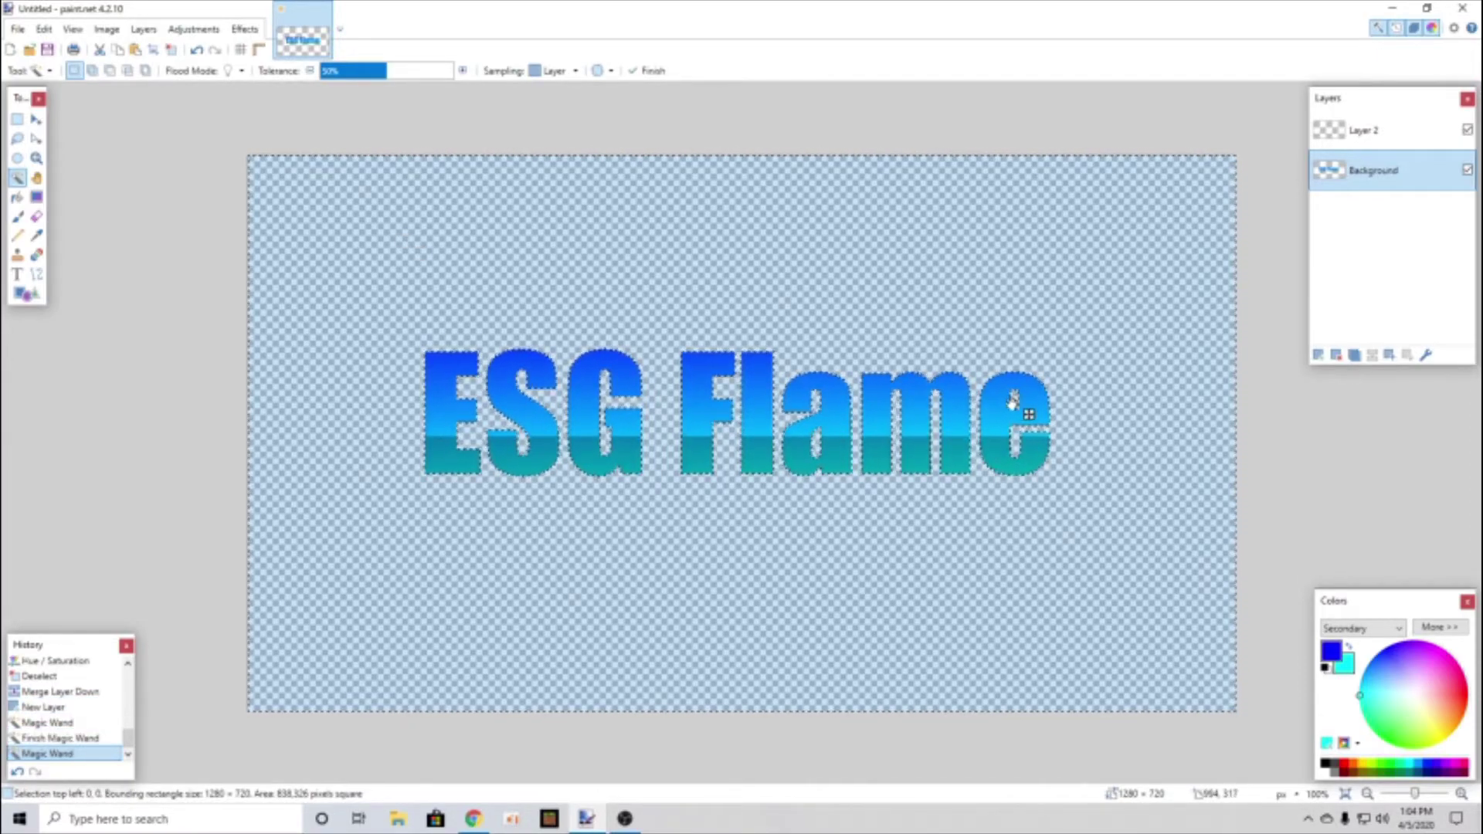
left_click(1029, 414)
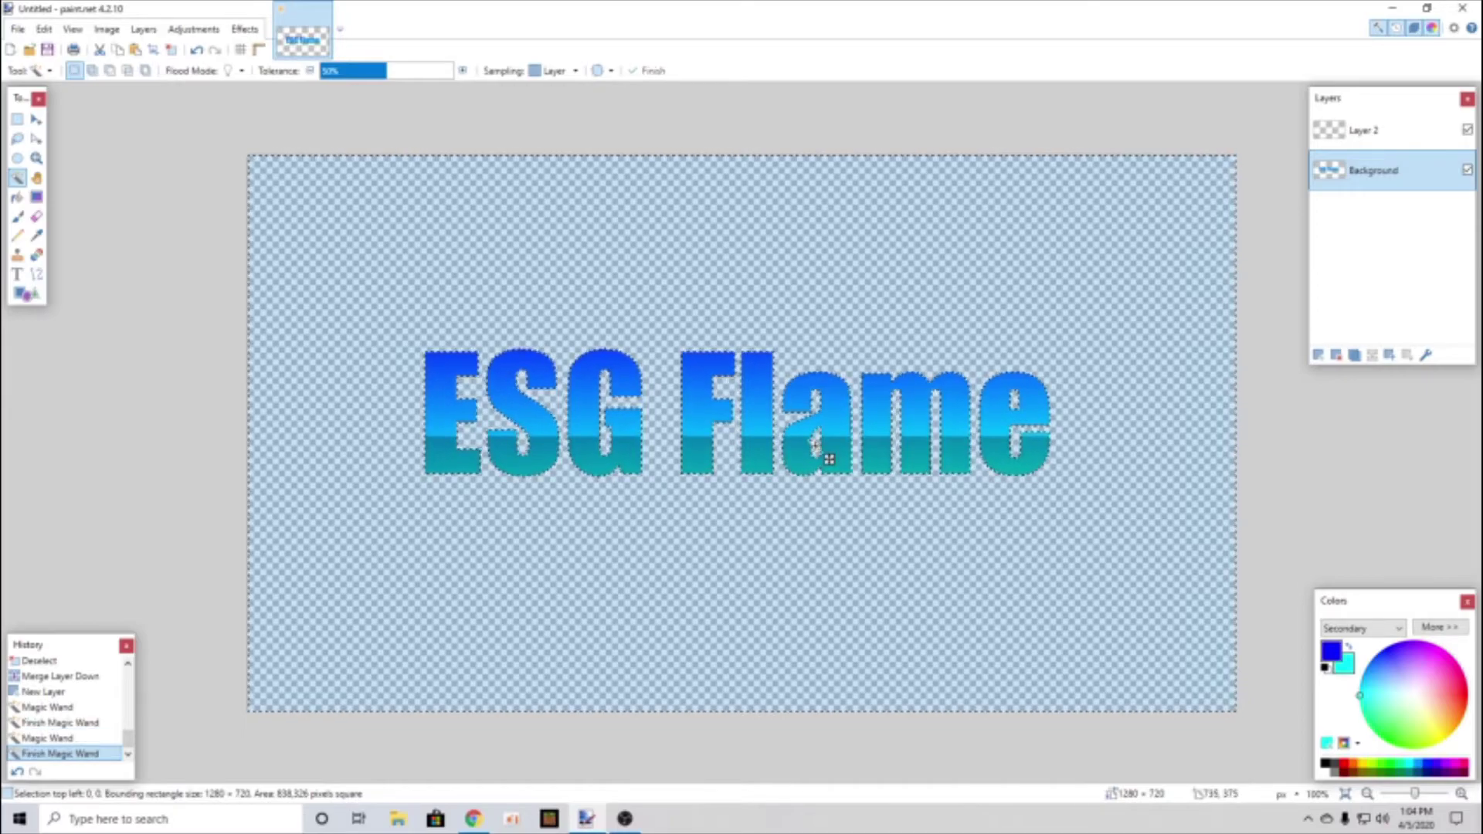
Step: Fill the selected area on Layer 2 with solid black, including the openings in the letters, and deselect
left_click(1365, 143)
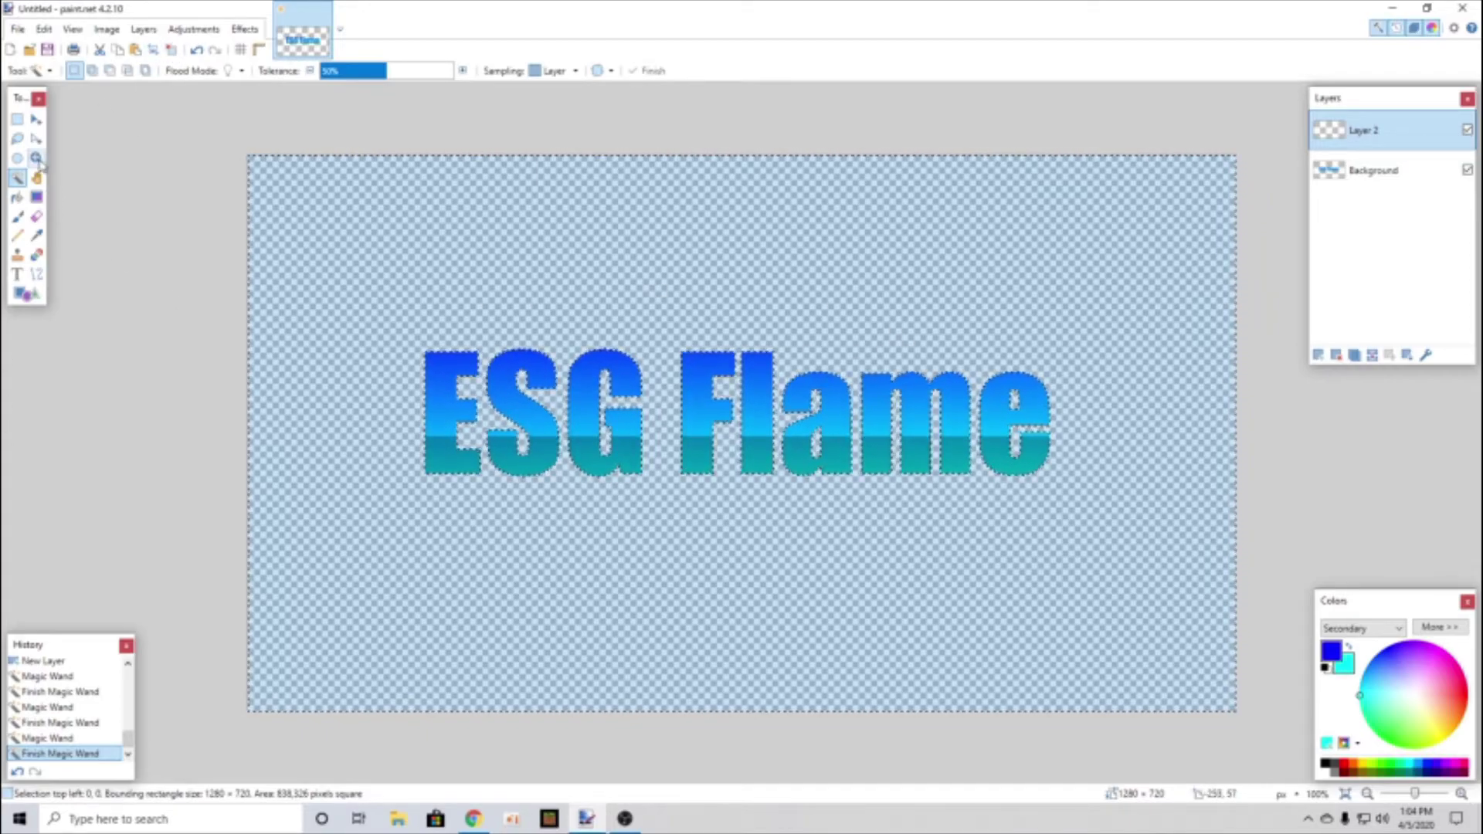
left_click(18, 199)
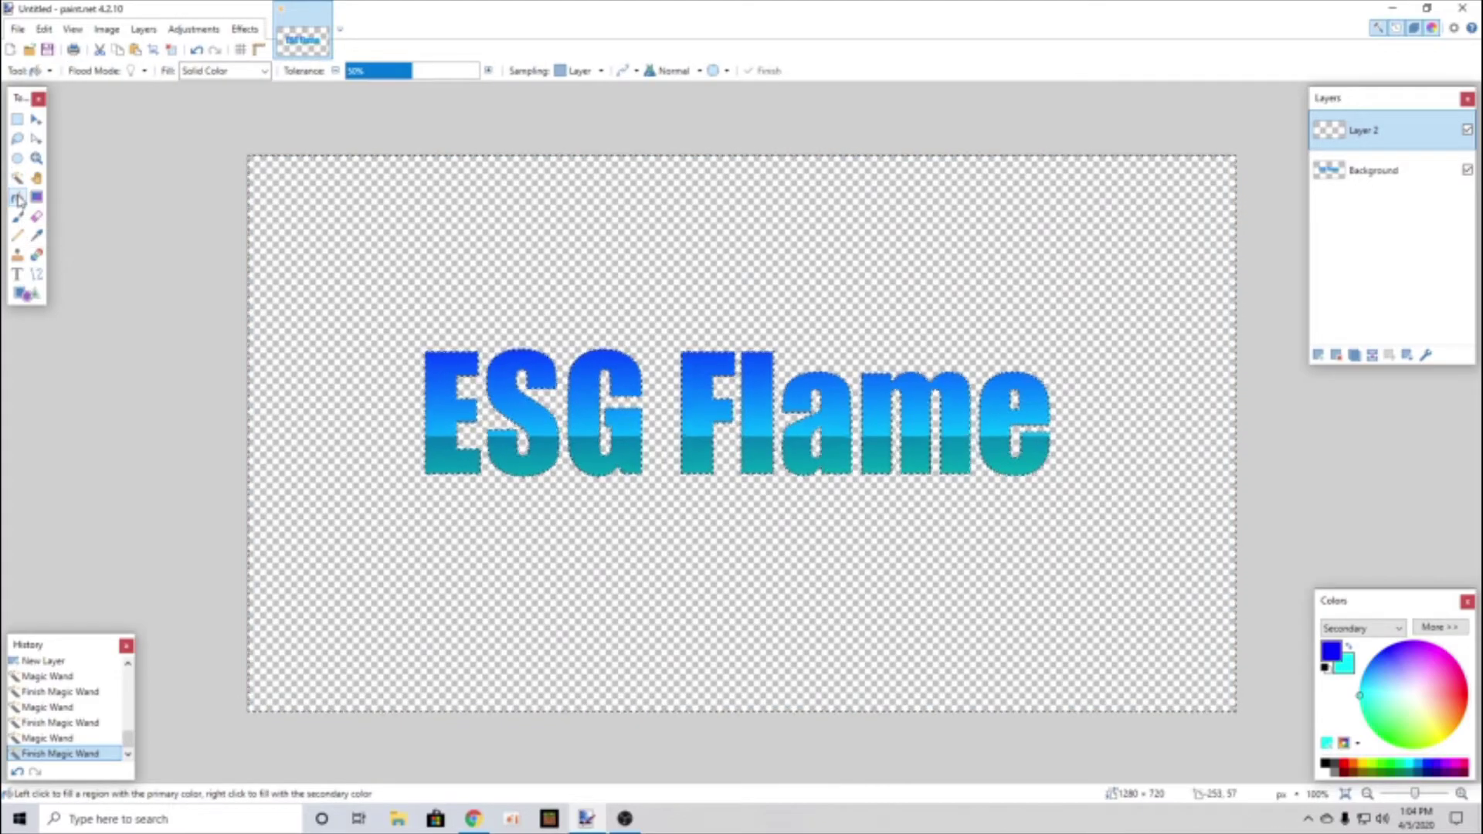
right_click(1323, 764)
left_click(1324, 765)
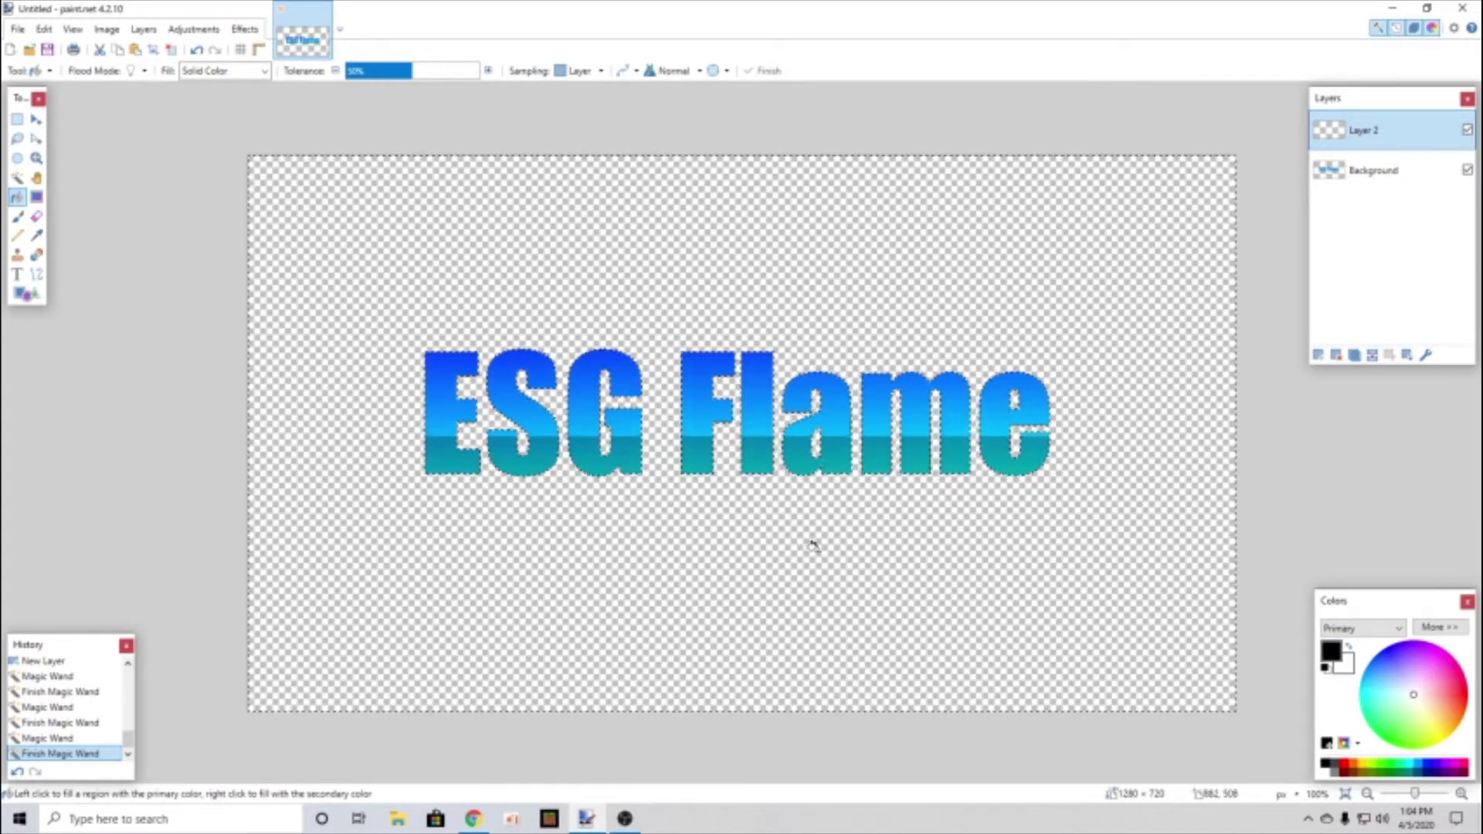
left_click(781, 588)
left_click(813, 442)
left_click(1014, 400)
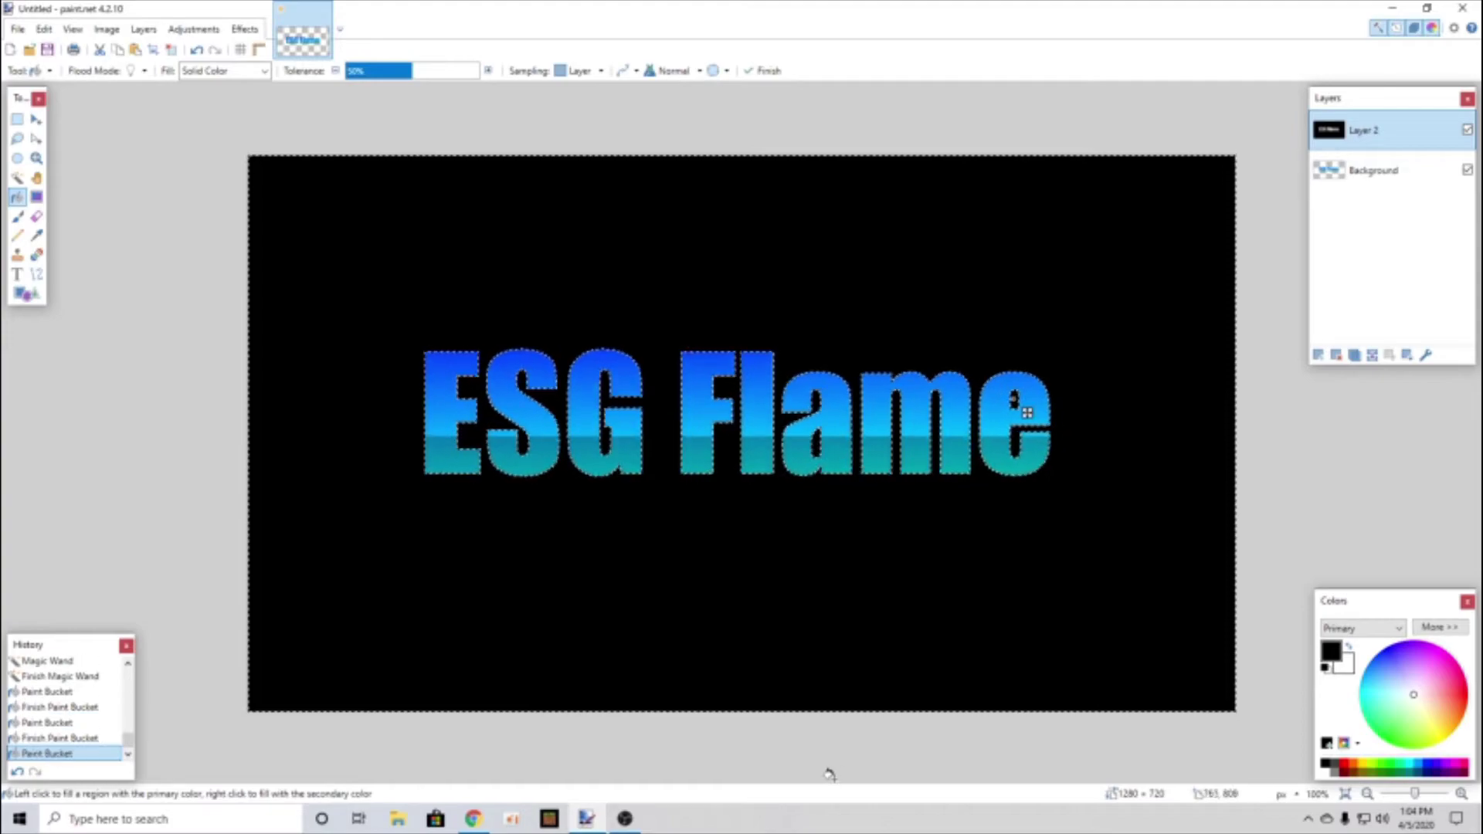
left_click(172, 52)
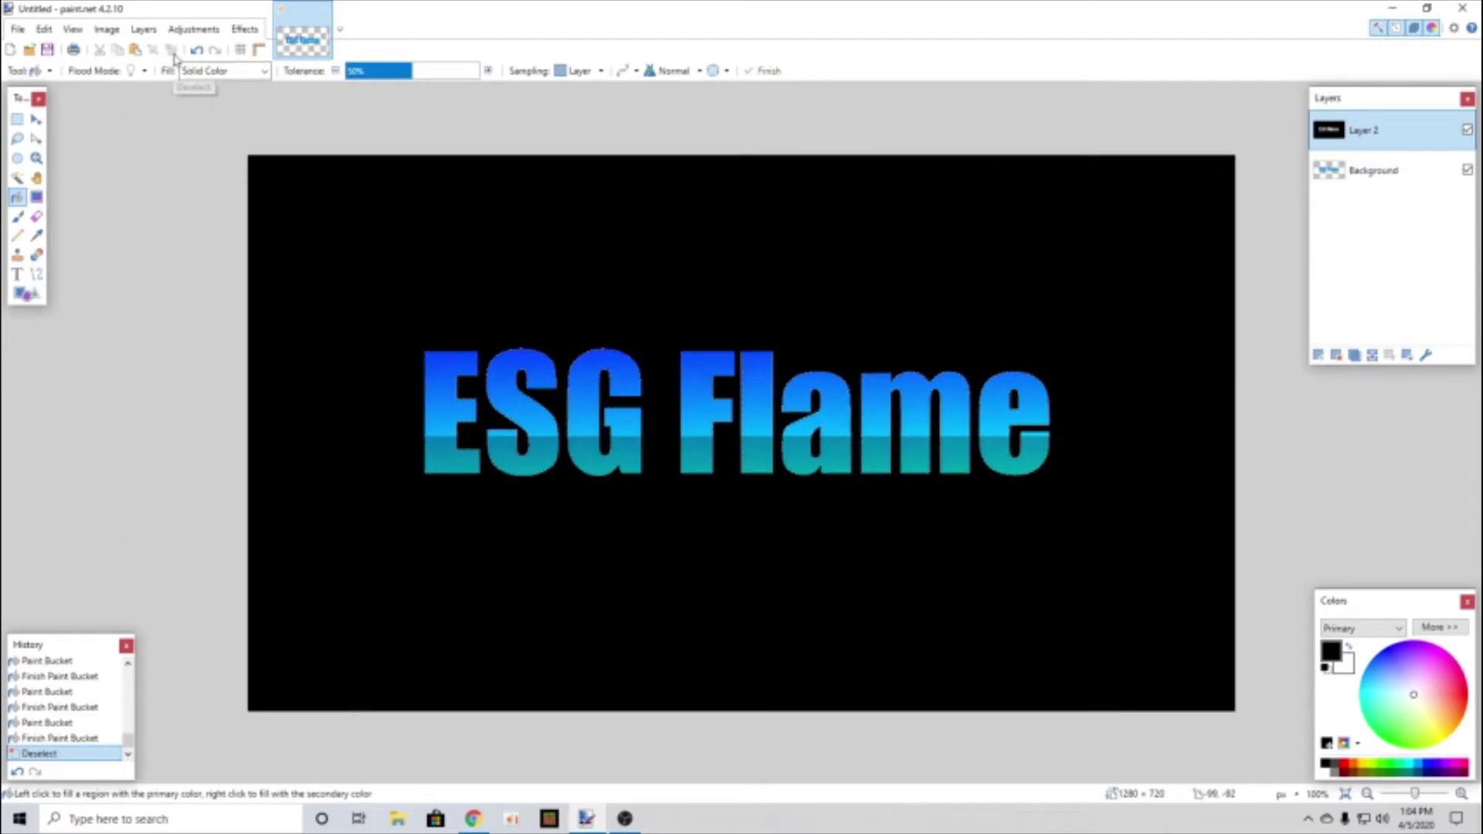
Step: Select the black area around the lettering on Layer 2 with the Magic Wand
left_click(17, 178)
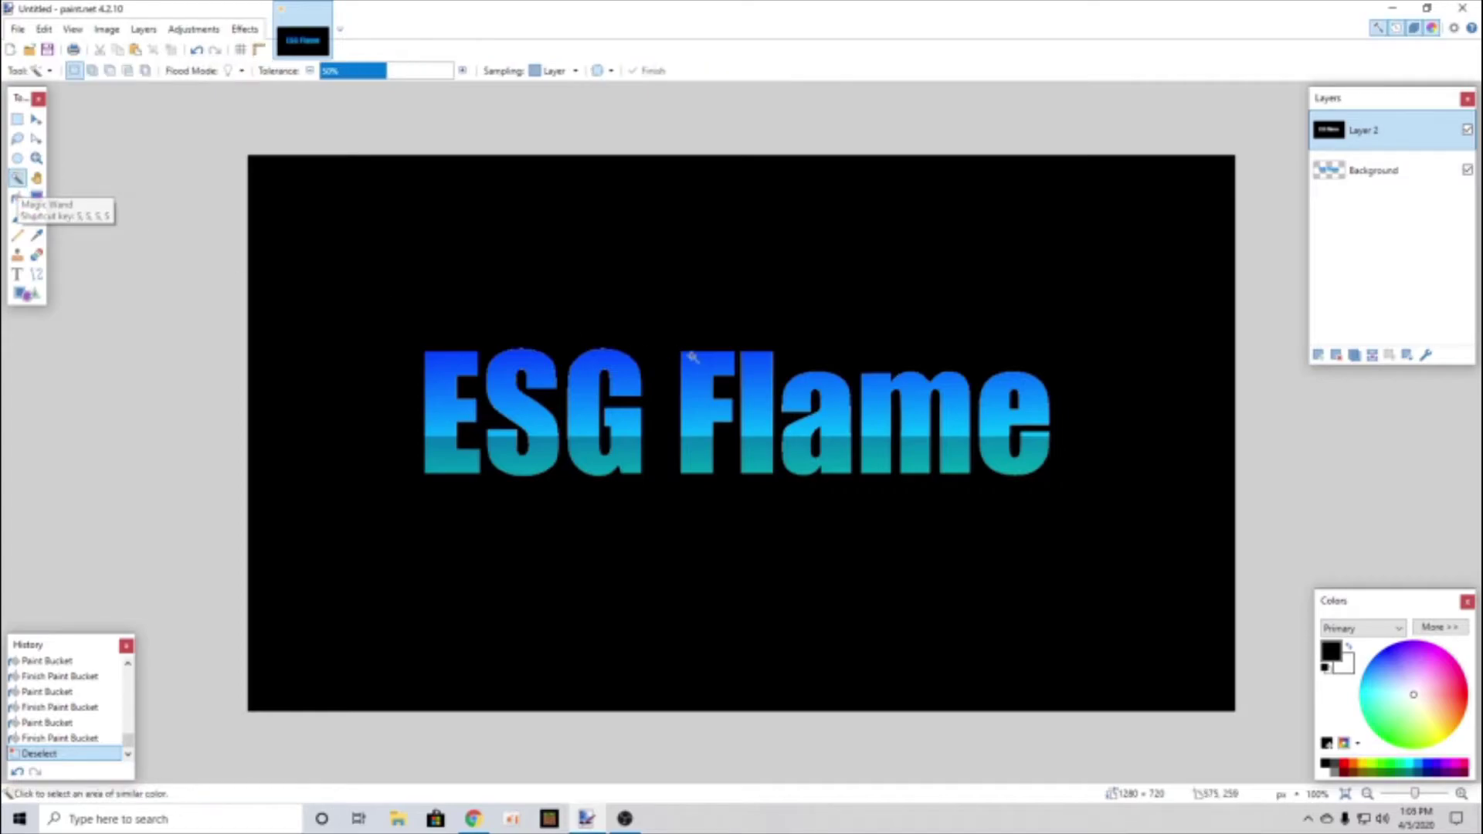
left_click(506, 276)
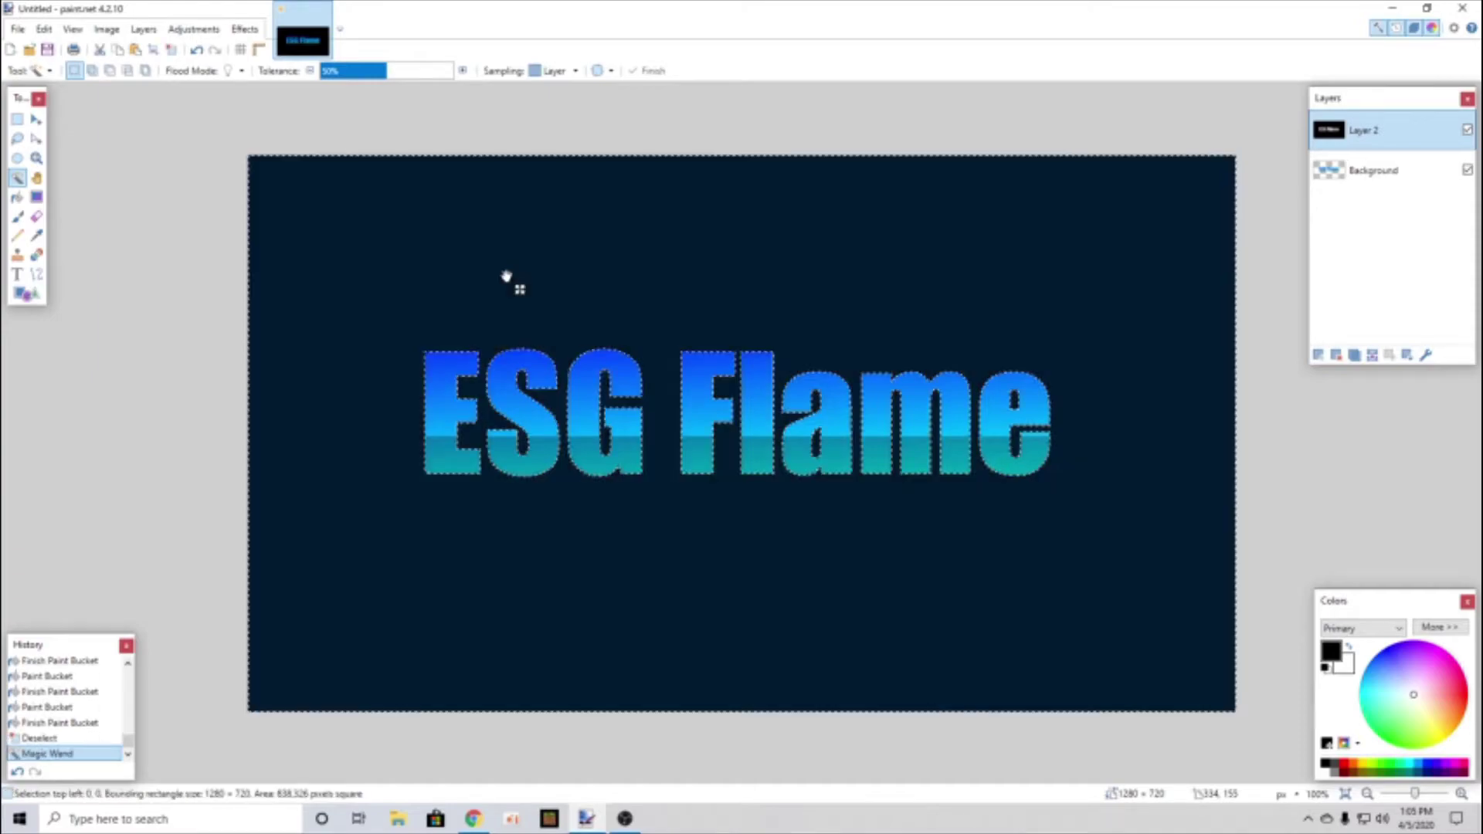
left_click(241, 31)
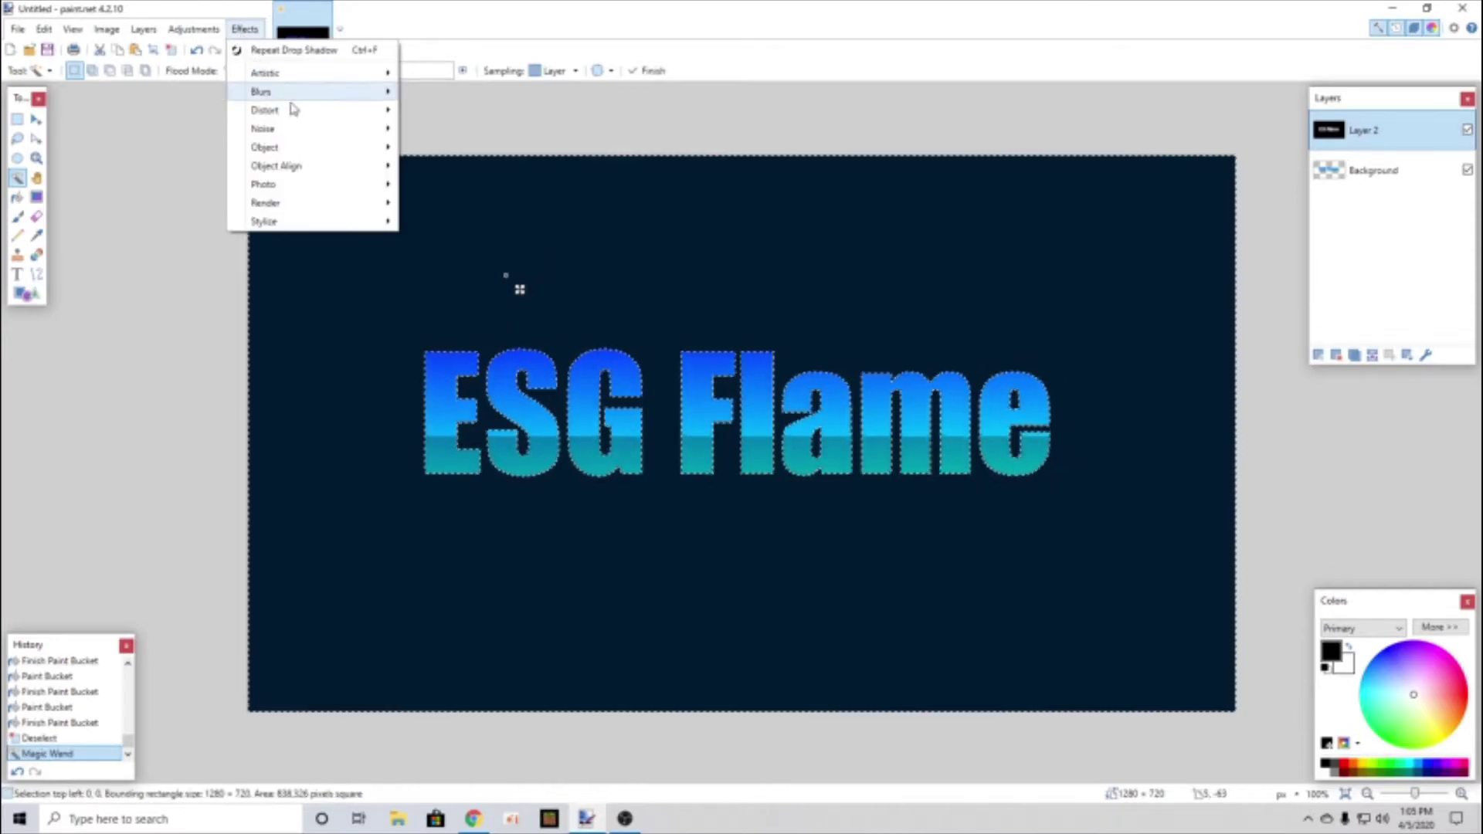
mouse_move(344, 151)
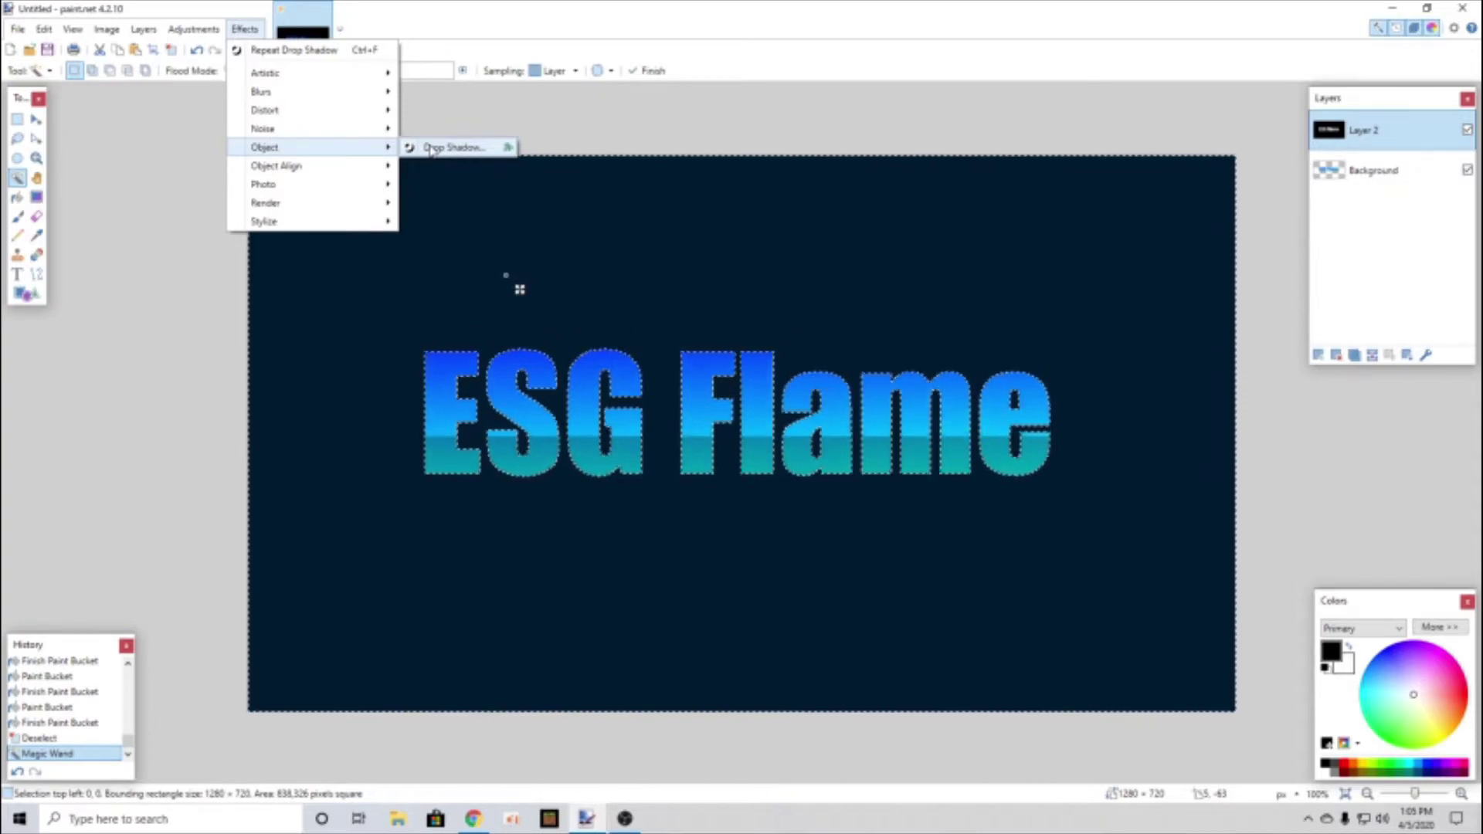
left_click(452, 148)
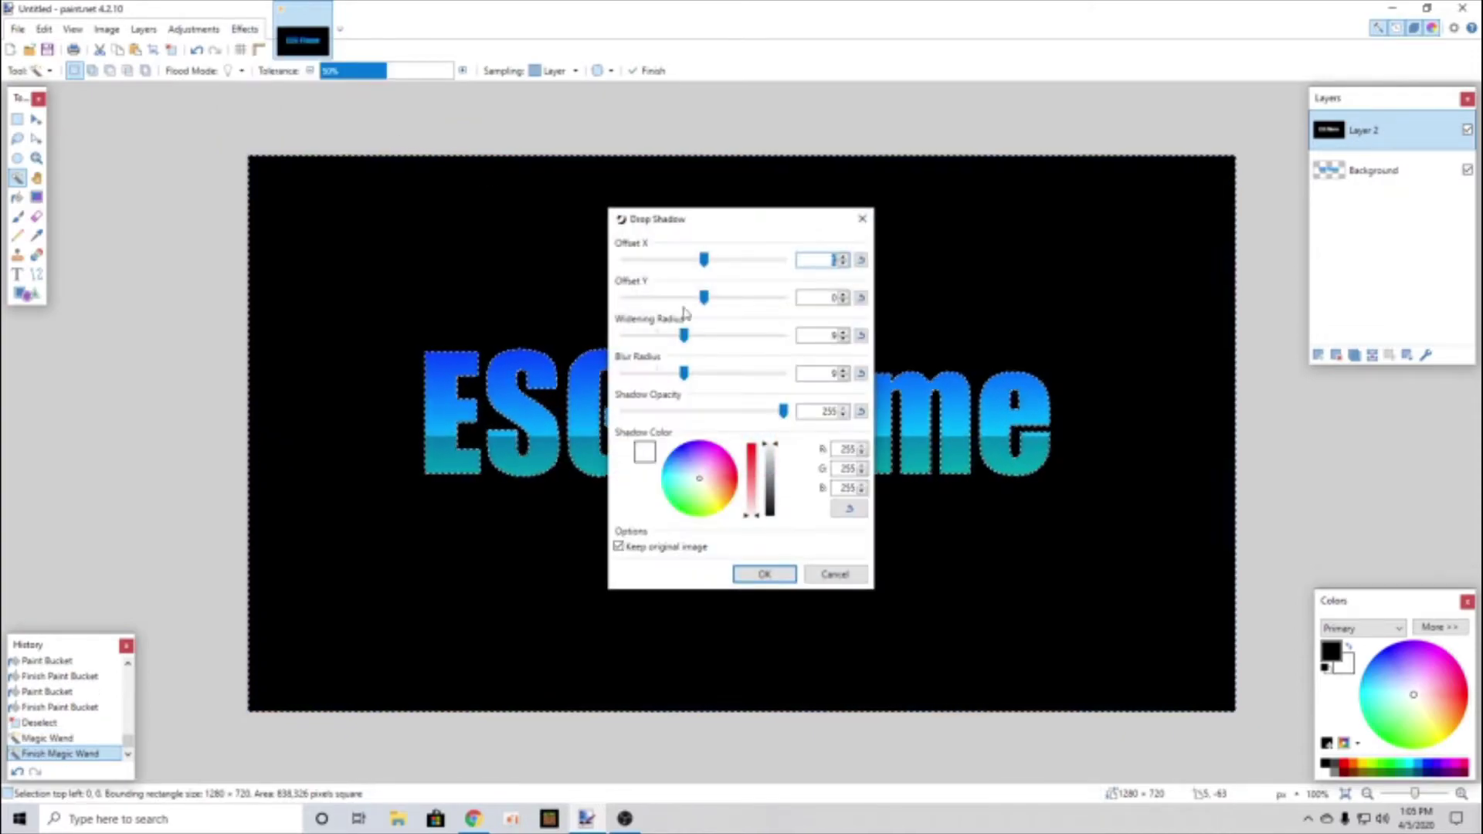
left_click_drag(770, 509, 800, 309)
left_click(816, 576)
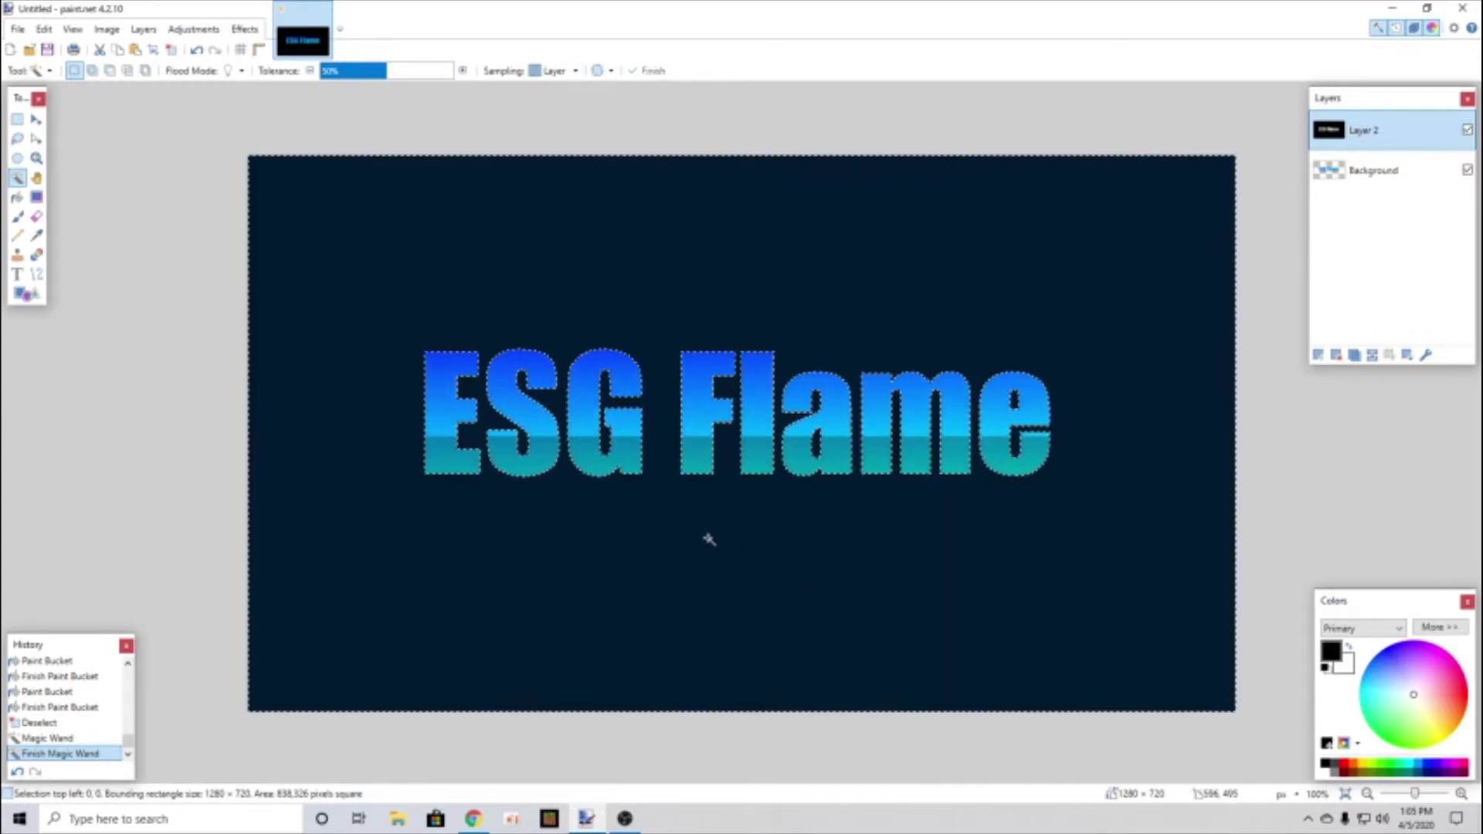
Step: Try repeating the Drop Shadow effect on the Background layer with the area around the lettering selected, and undo back to no selection
left_click(1359, 174)
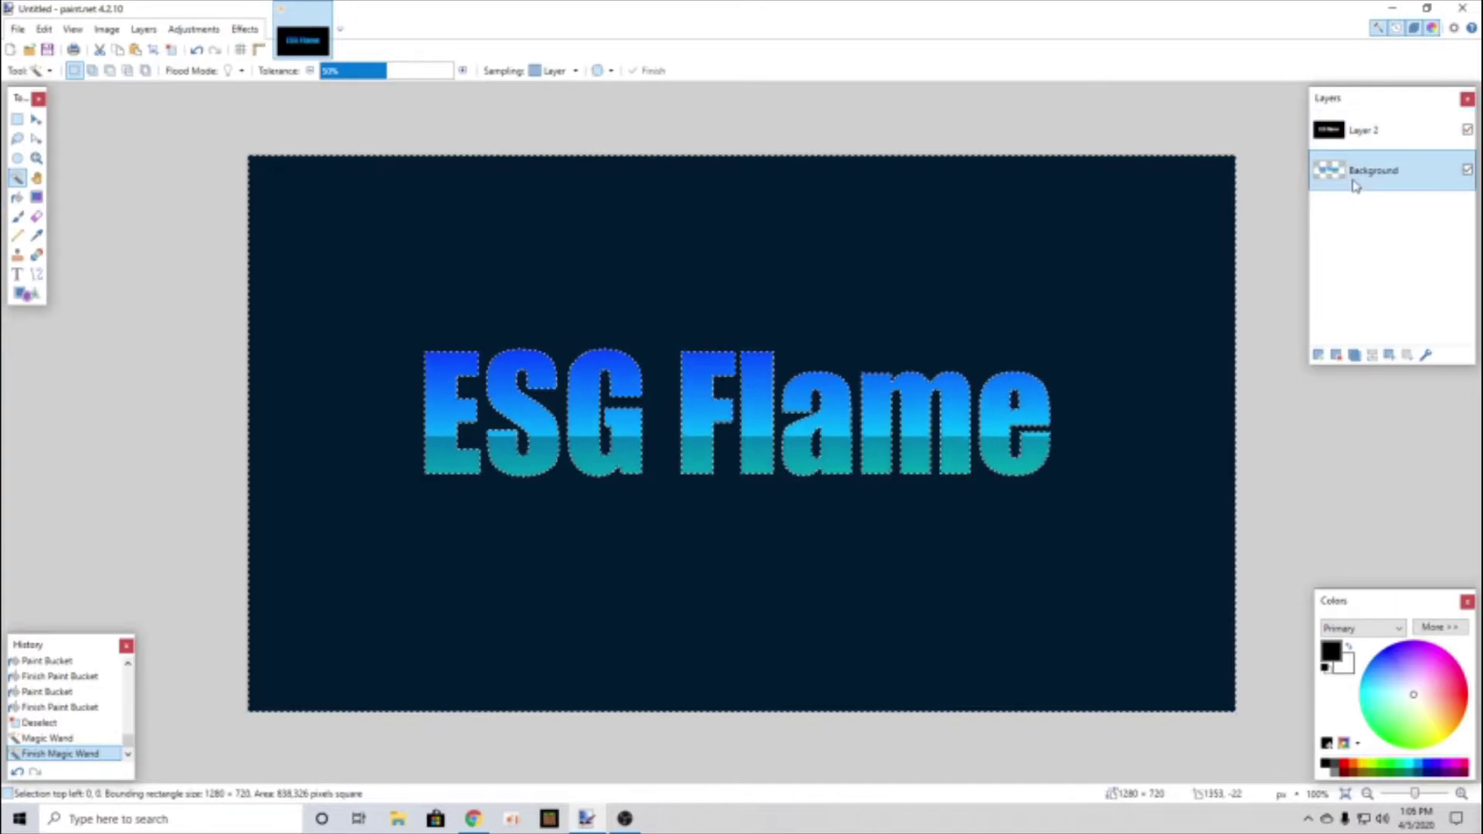
left_click(1377, 140)
left_click(1372, 176)
left_click(244, 29)
left_click(272, 51)
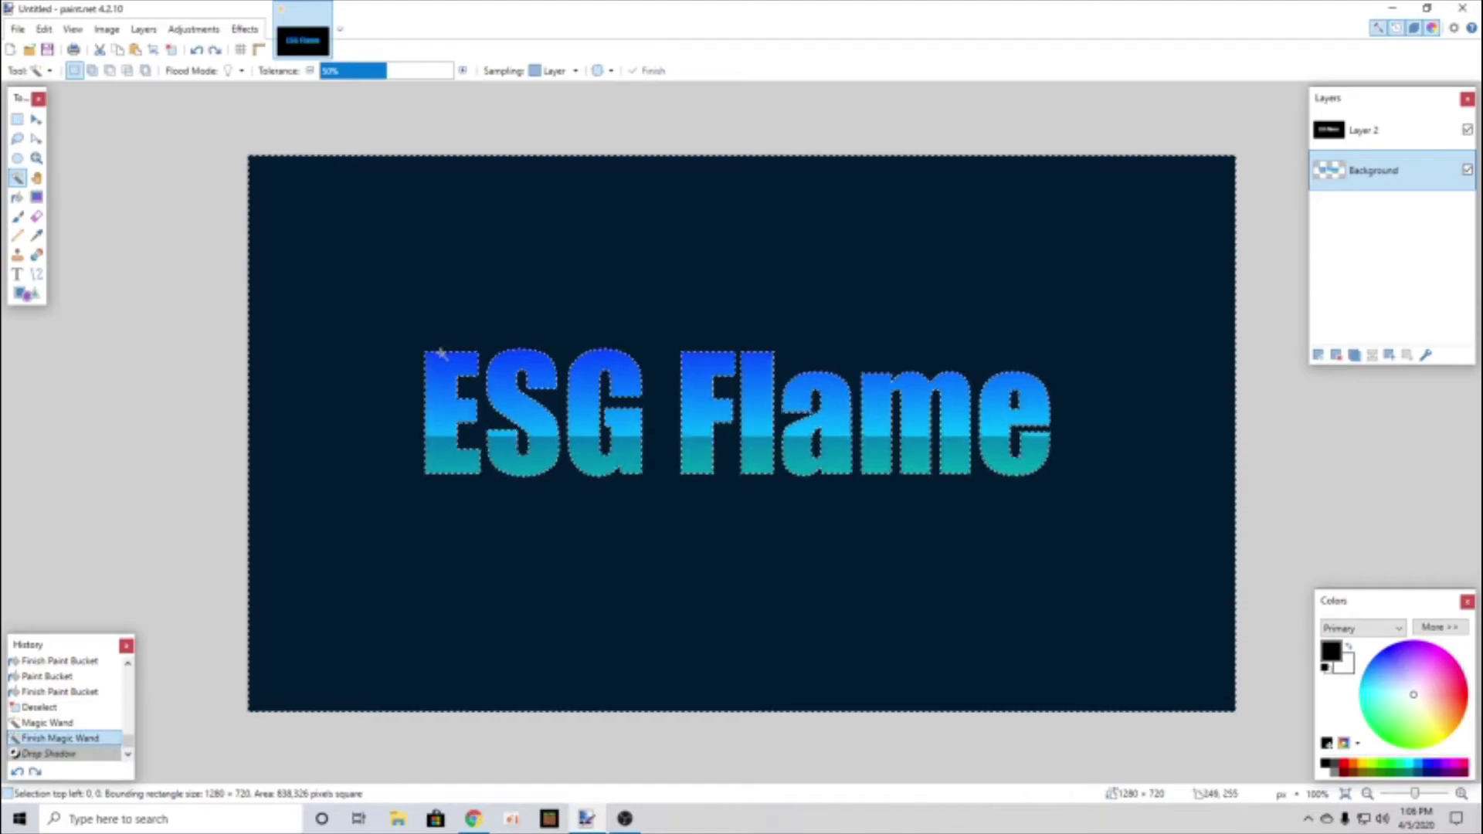
key("ctrl+z")
key("ctrl+z")
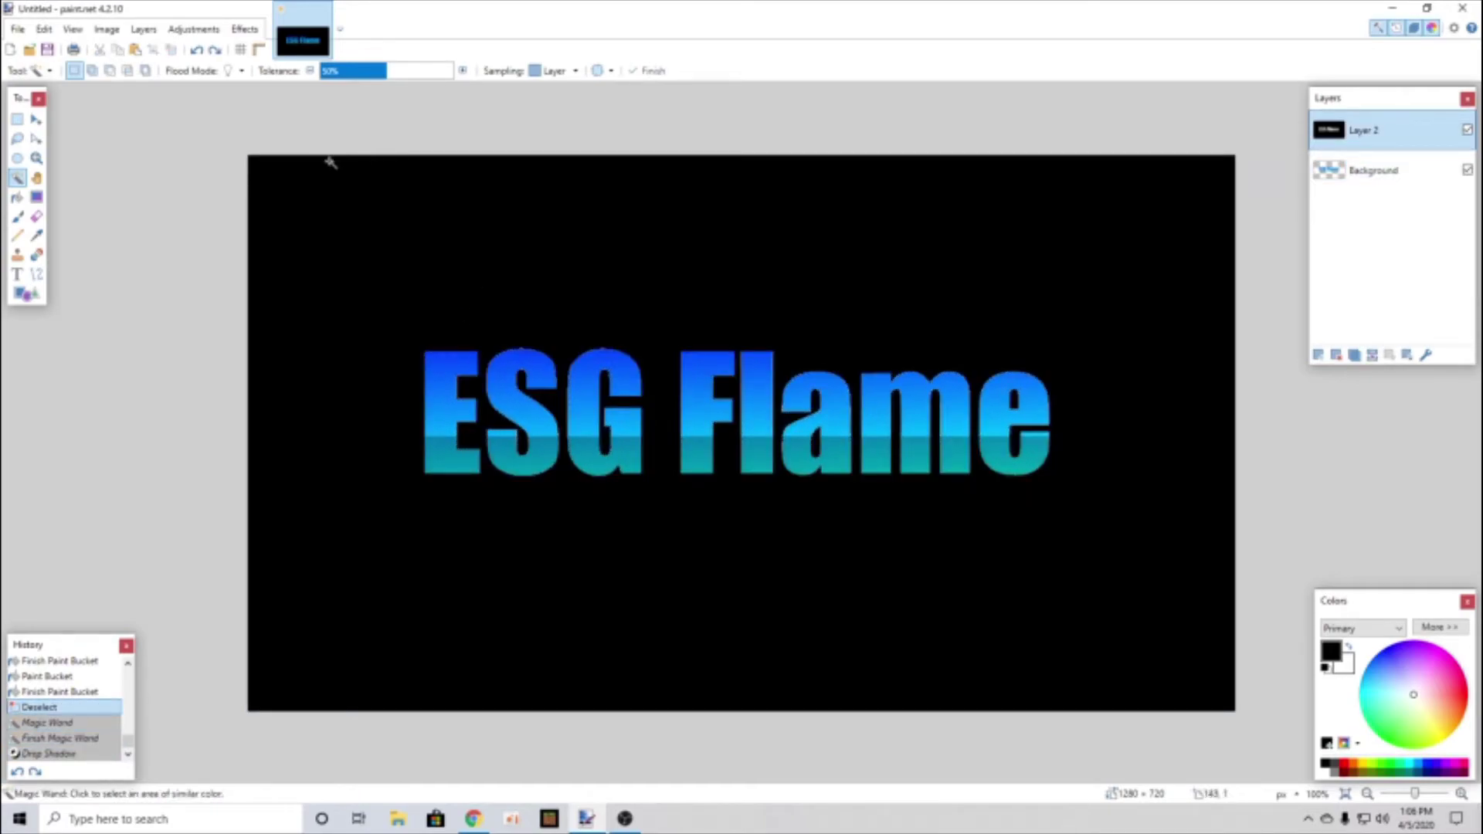
left_click(367, 220)
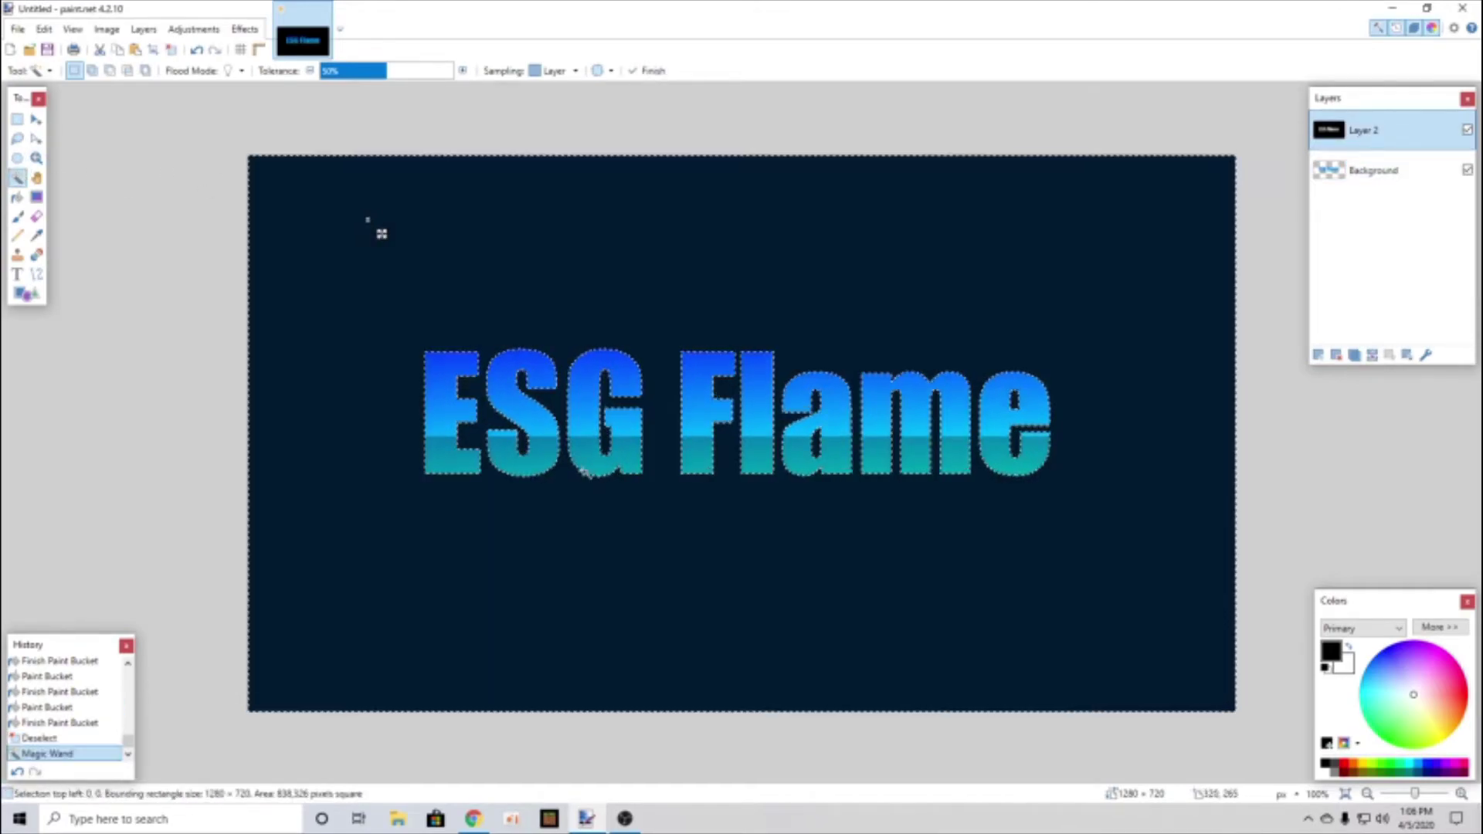
left_click(448, 403)
key("ctrl+z")
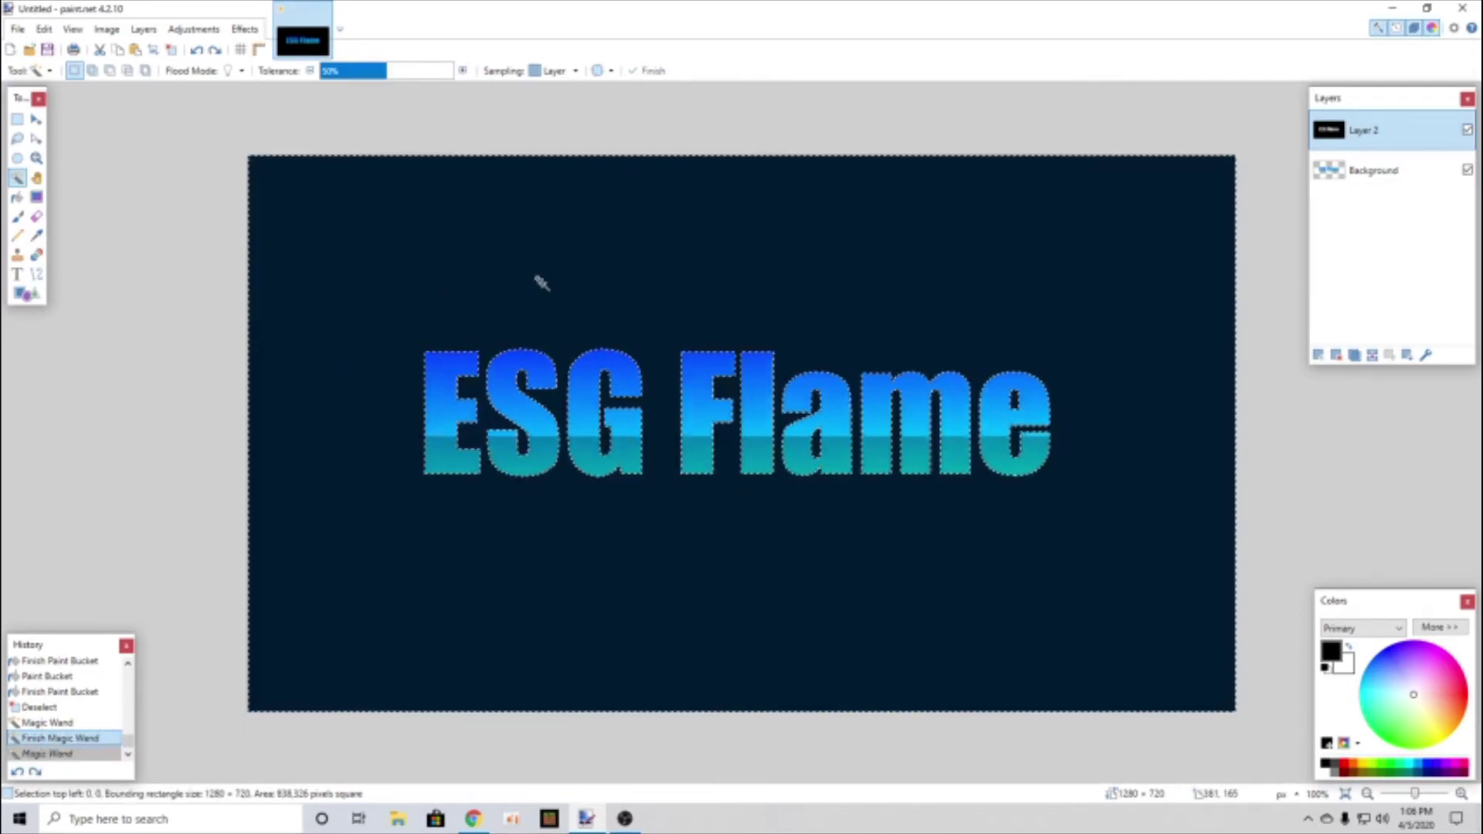
key("ctrl+z")
key("ctrl+z")
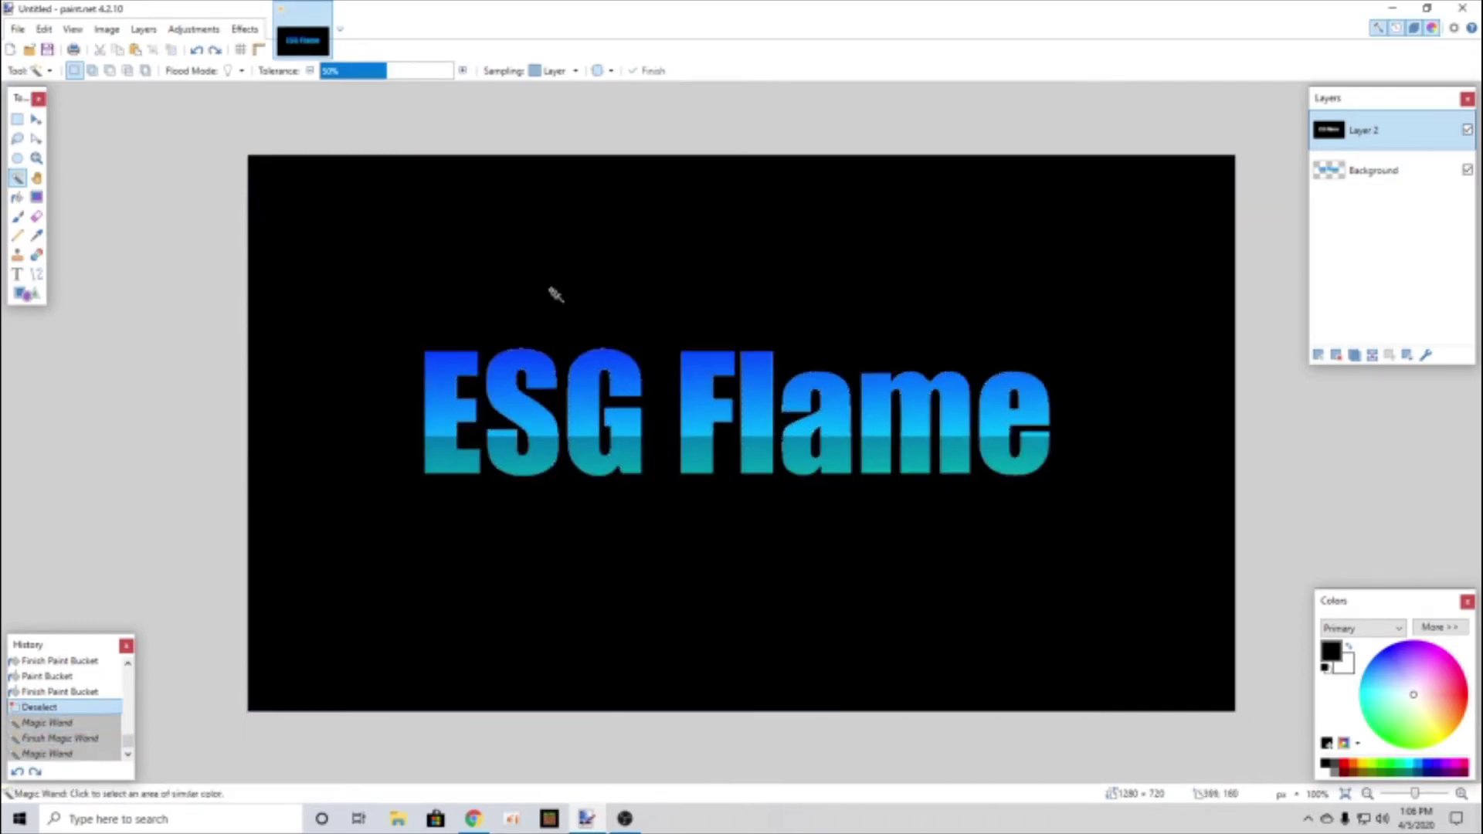
Step: Select the black area around the lettering on Layer 2 plus the openings in the "a" and "e" with the Magic Wand
left_click(489, 266)
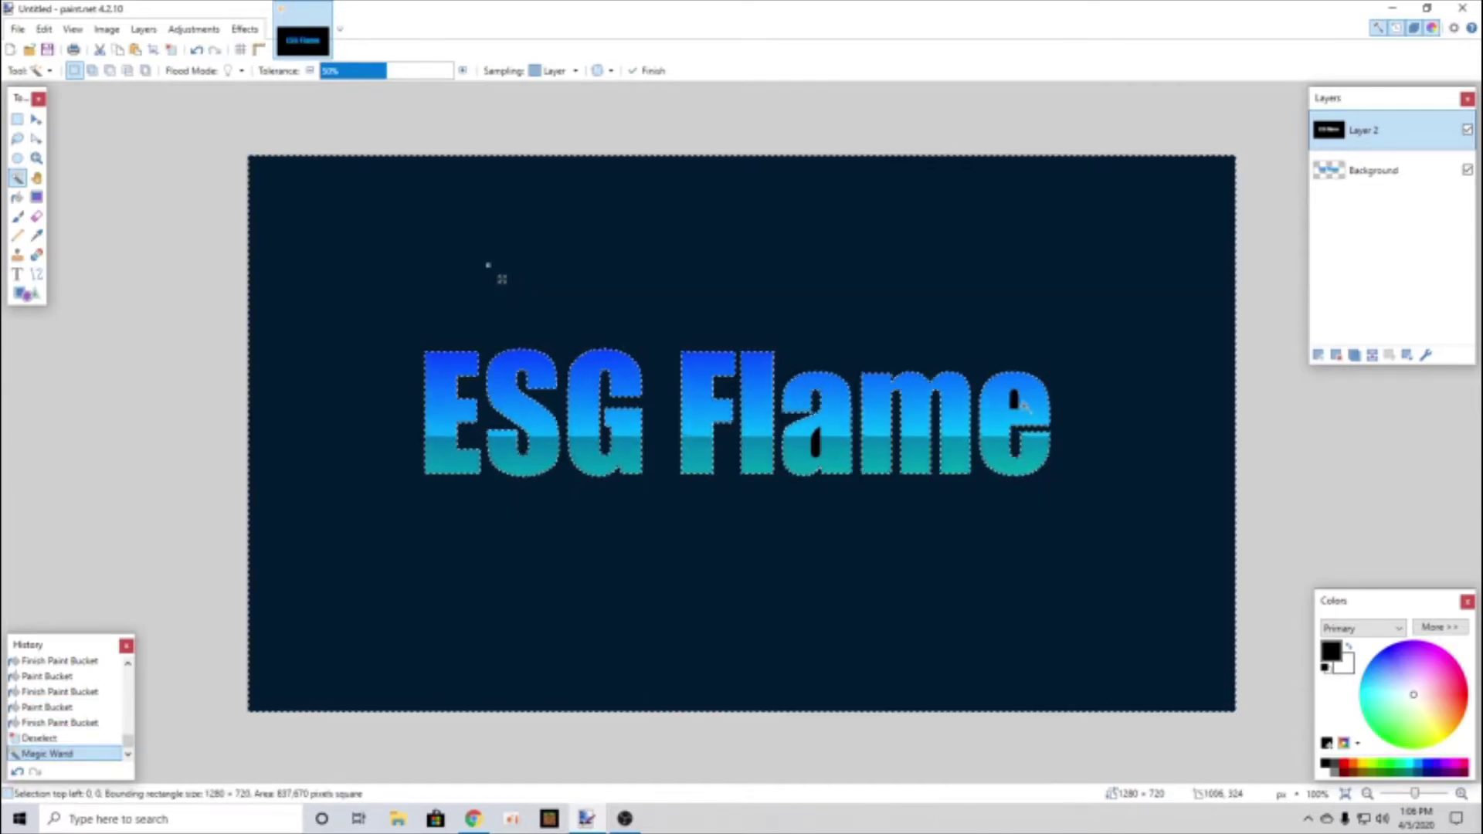
left_click(1014, 399)
left_click(817, 444)
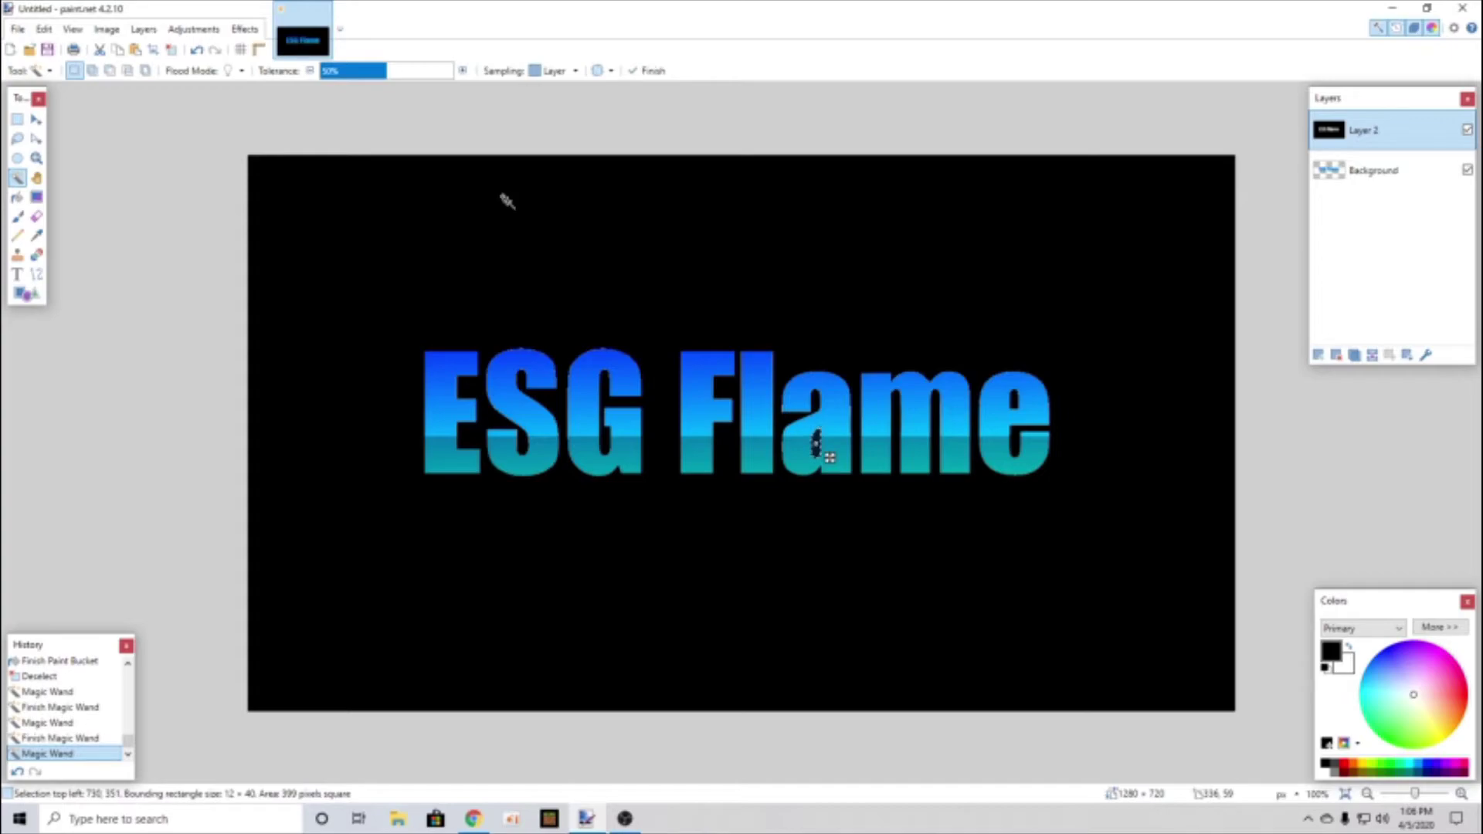
left_click(506, 201)
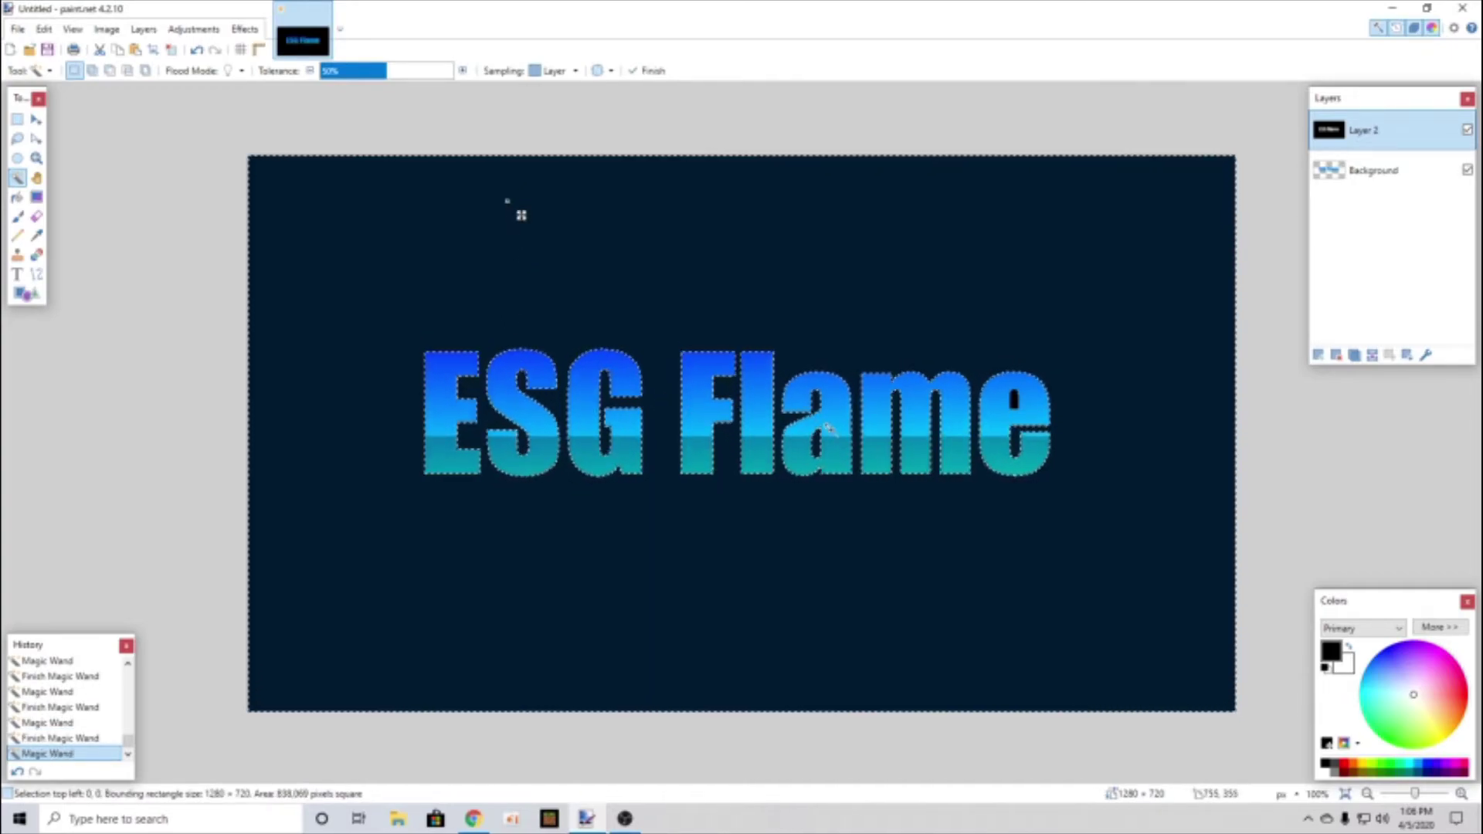
left_click(1013, 397, "ctrl")
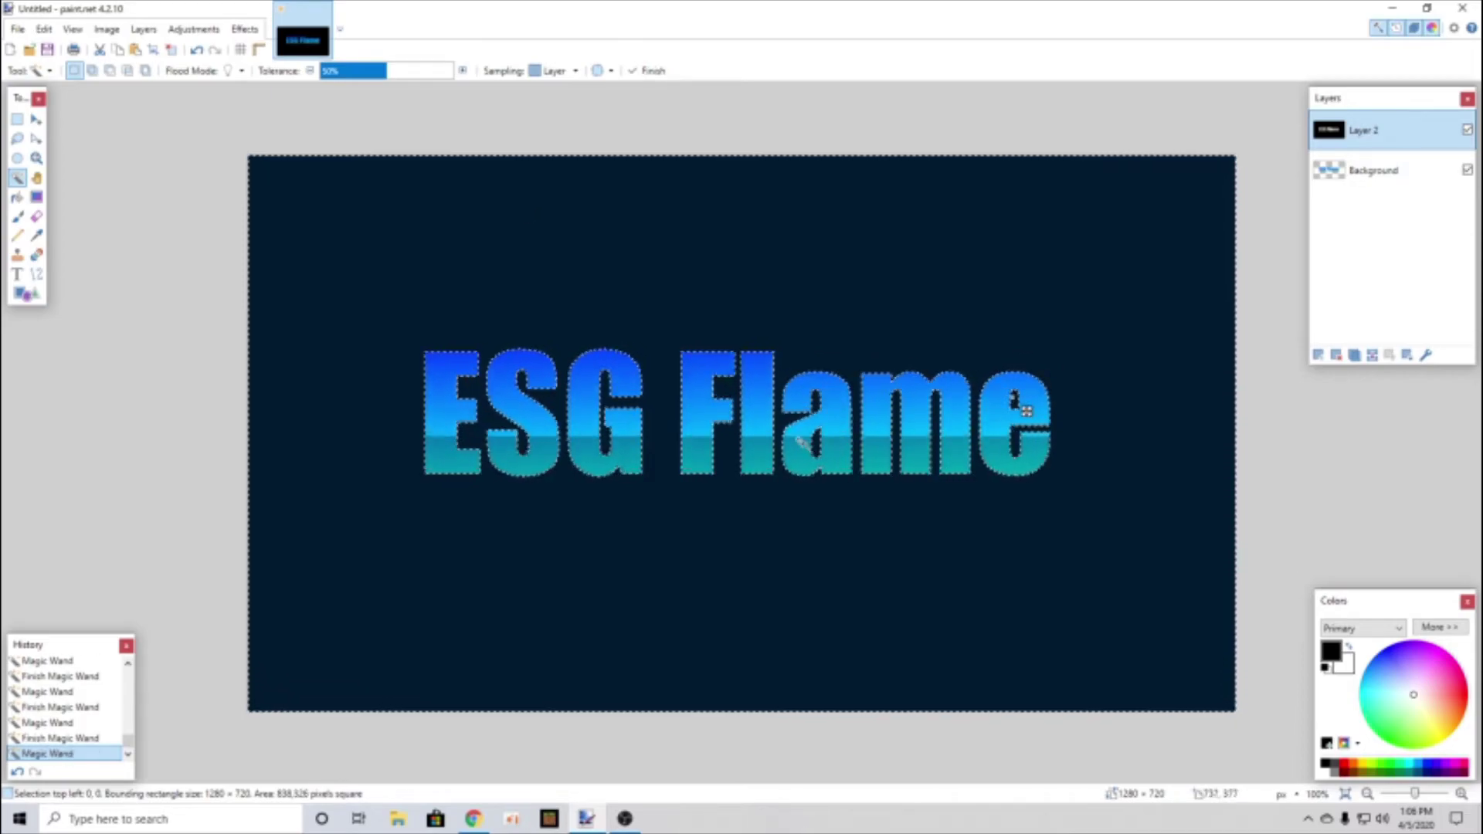
left_click(810, 439, "ctrl")
Step: Try repeating the Drop Shadow effect on the selected black area of Layer 2, and clear the attempt
left_click(244, 29)
left_click(319, 48)
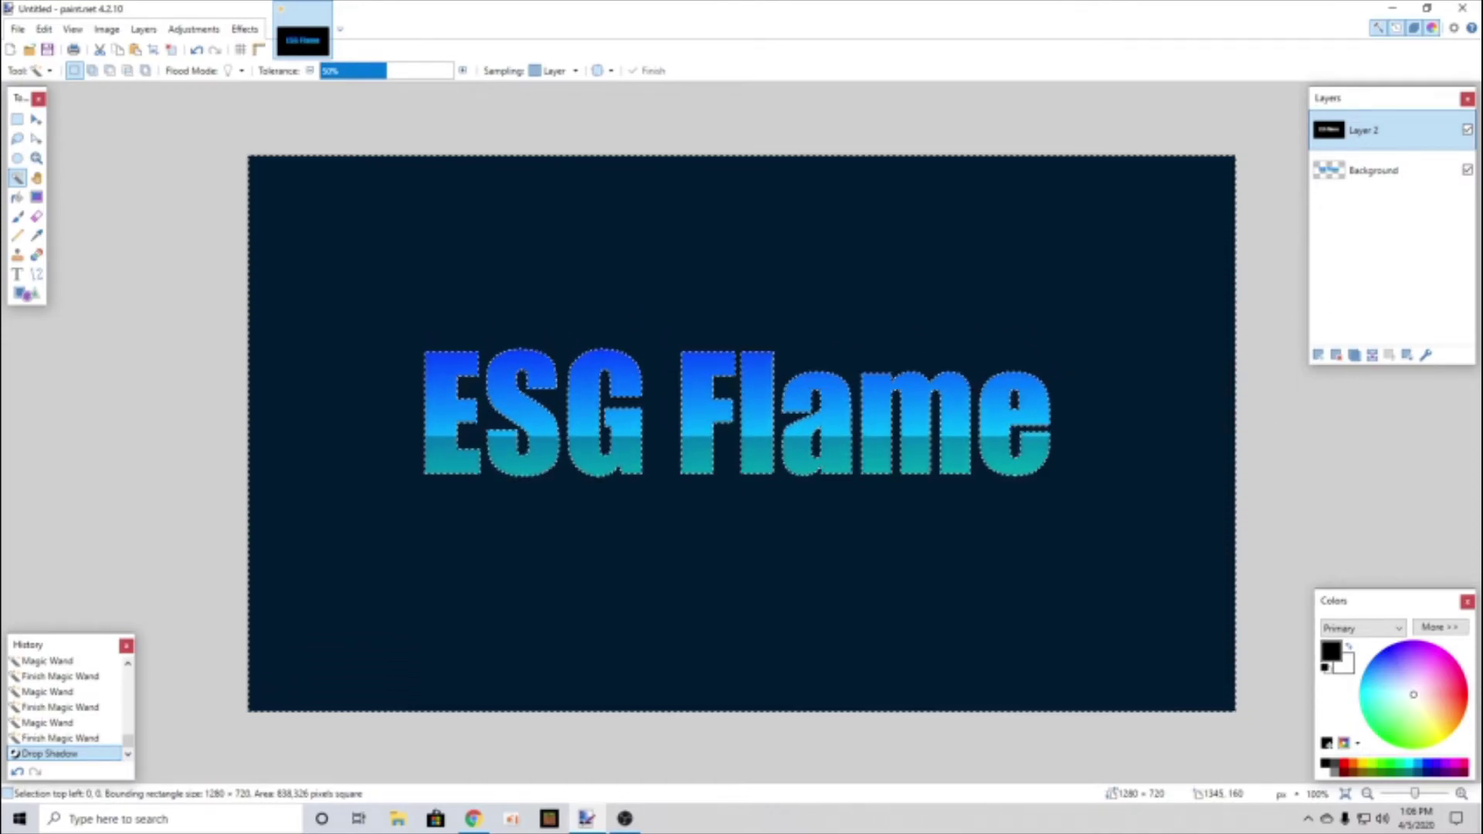
key("ctrl+d")
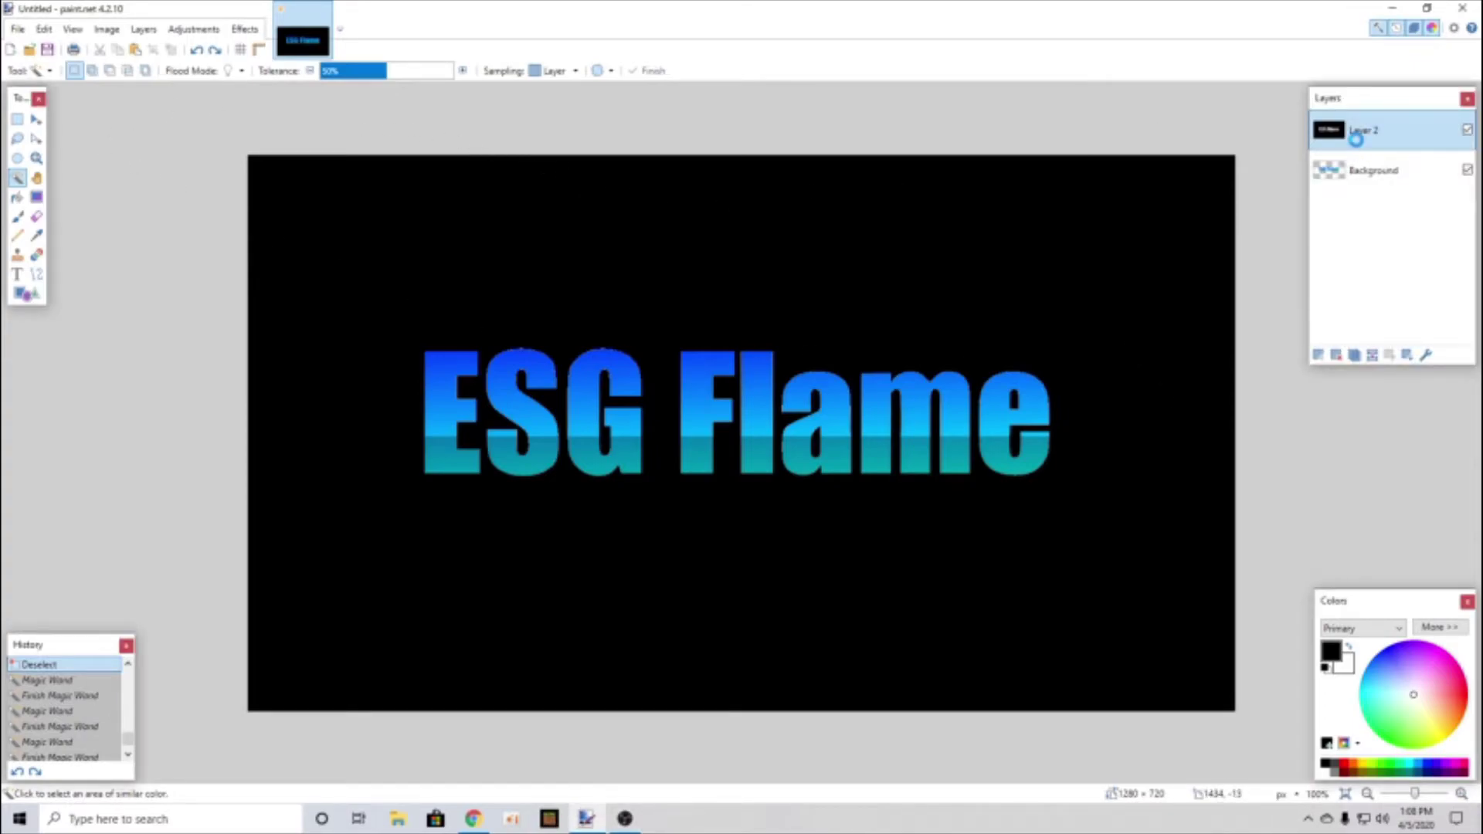
double_click(1357, 132)
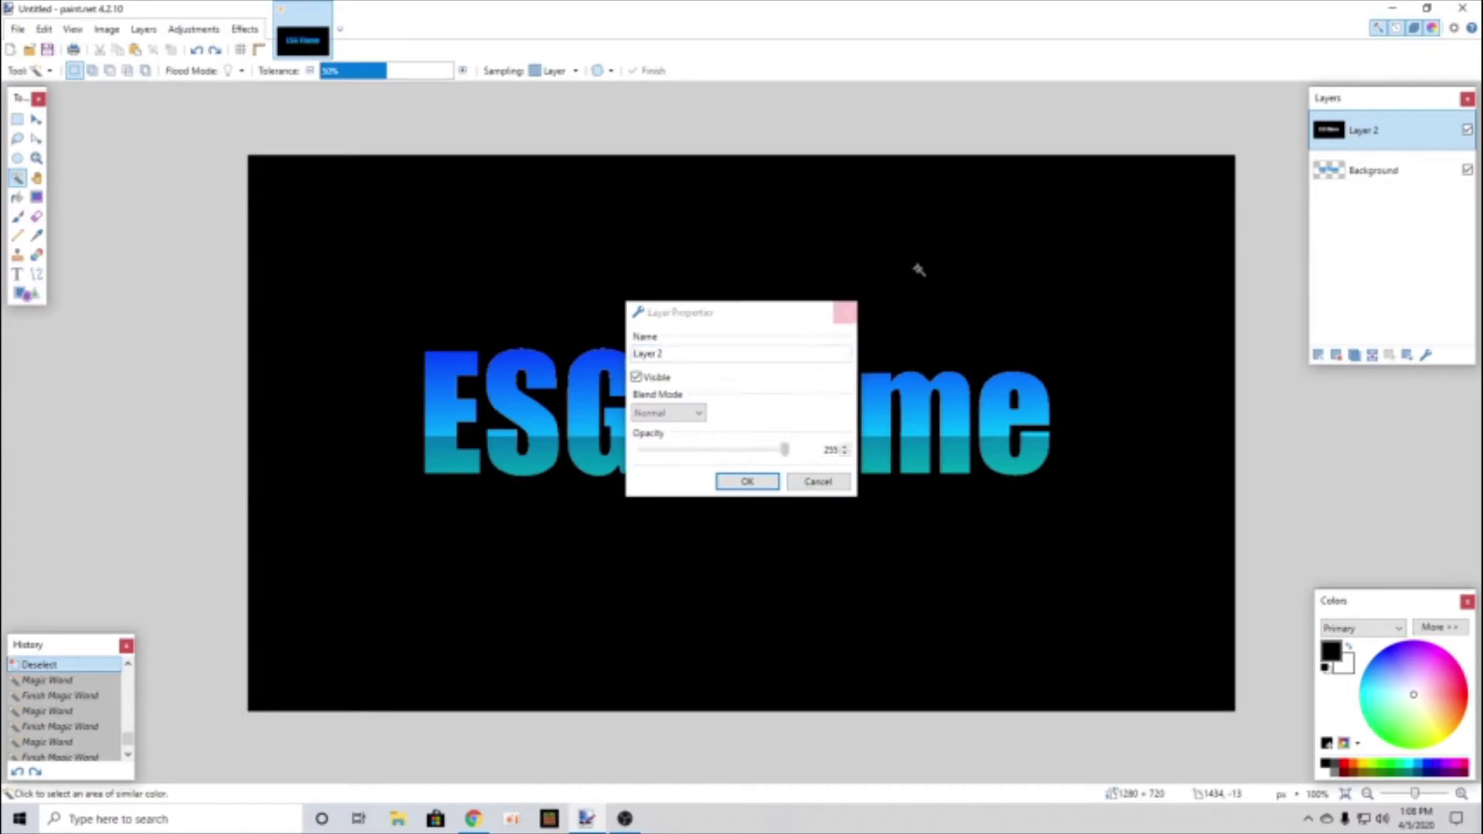
left_click(845, 312)
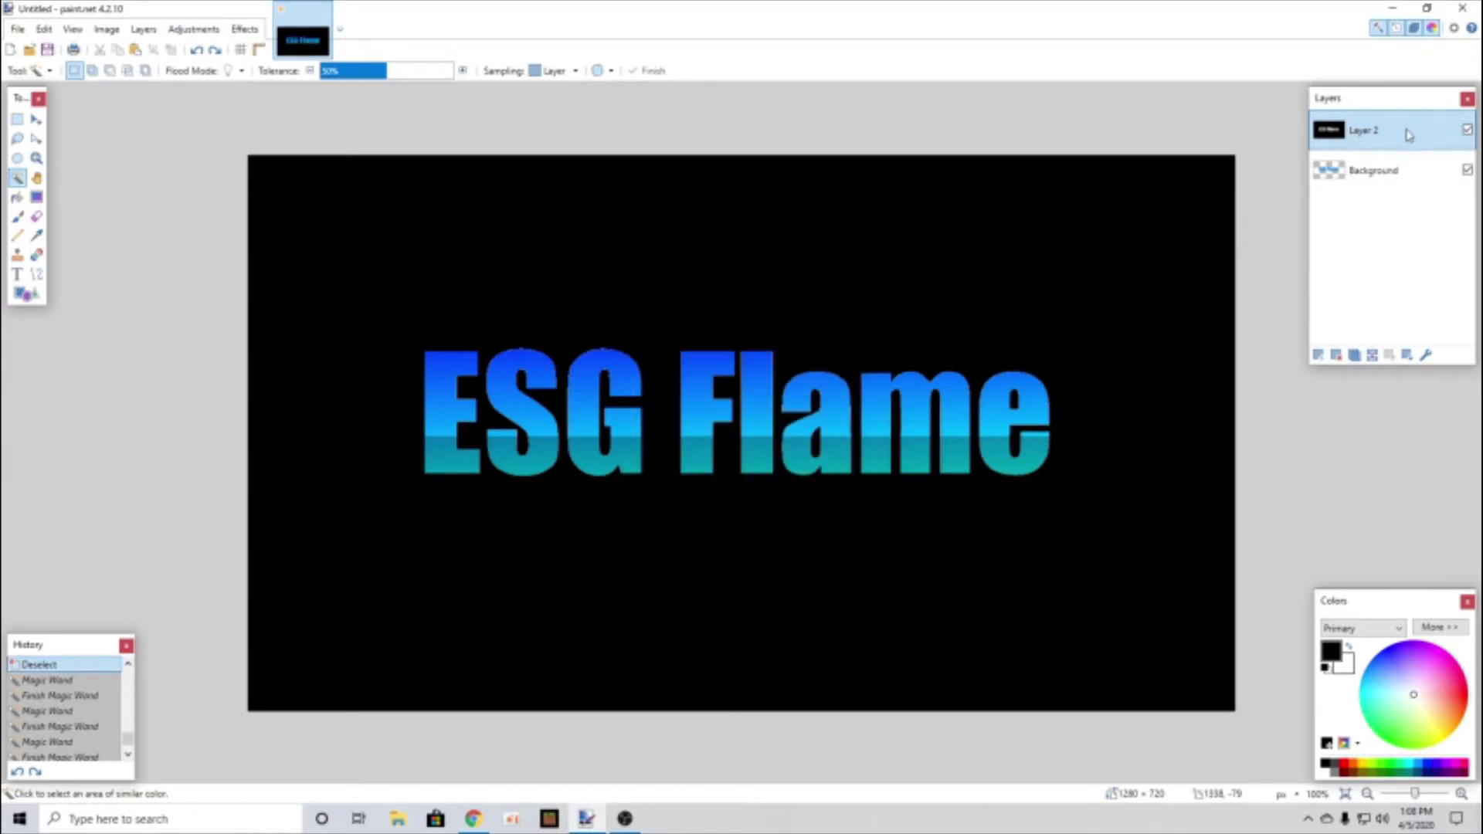
Step: Apply a white Drop Shadow to Layer 2 with zero offsets, widening radius 9, blur radius 9 and shadow opacity 255
left_click(244, 29)
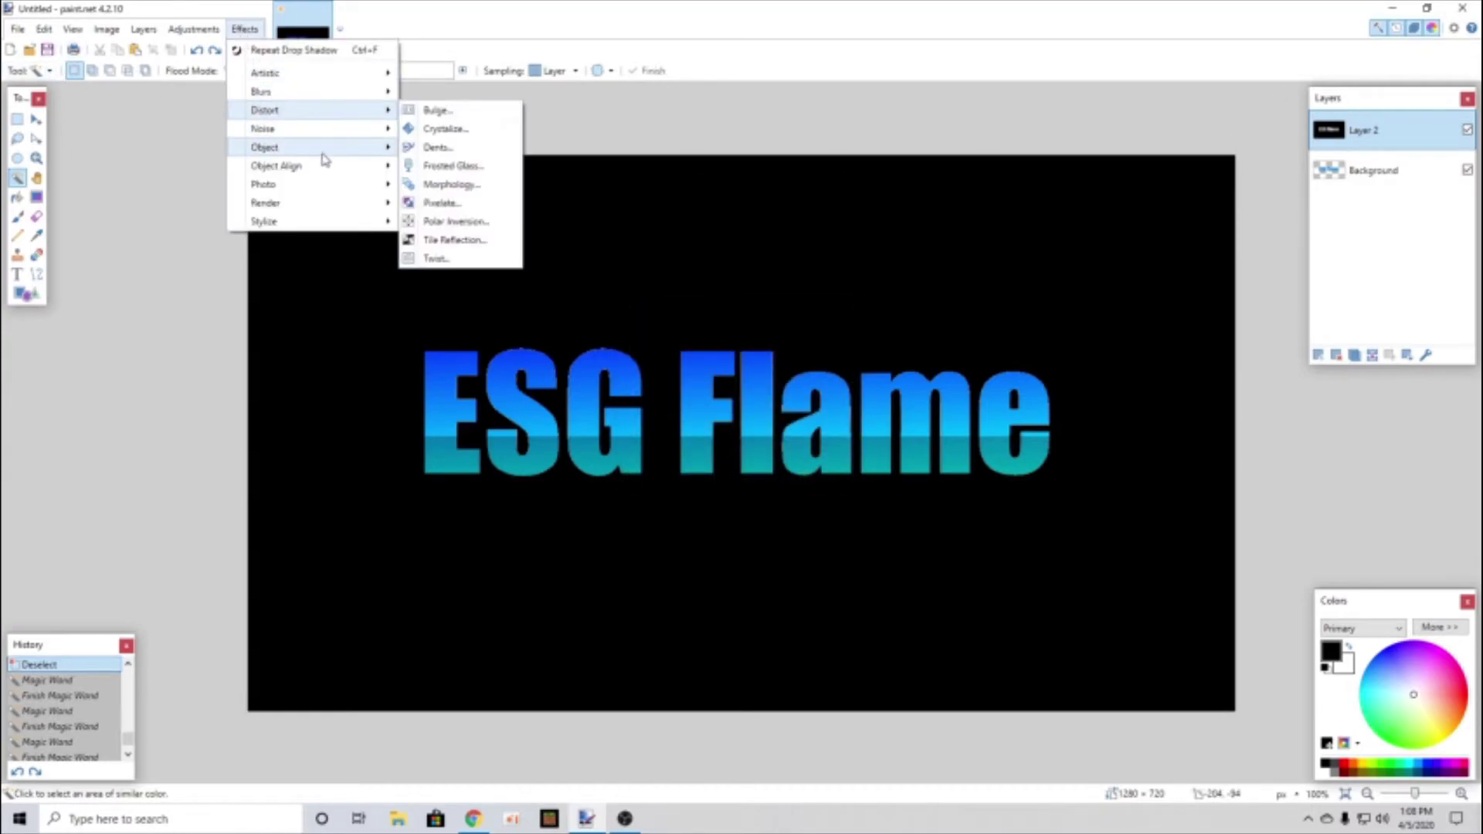
mouse_move(344, 150)
left_click(436, 147)
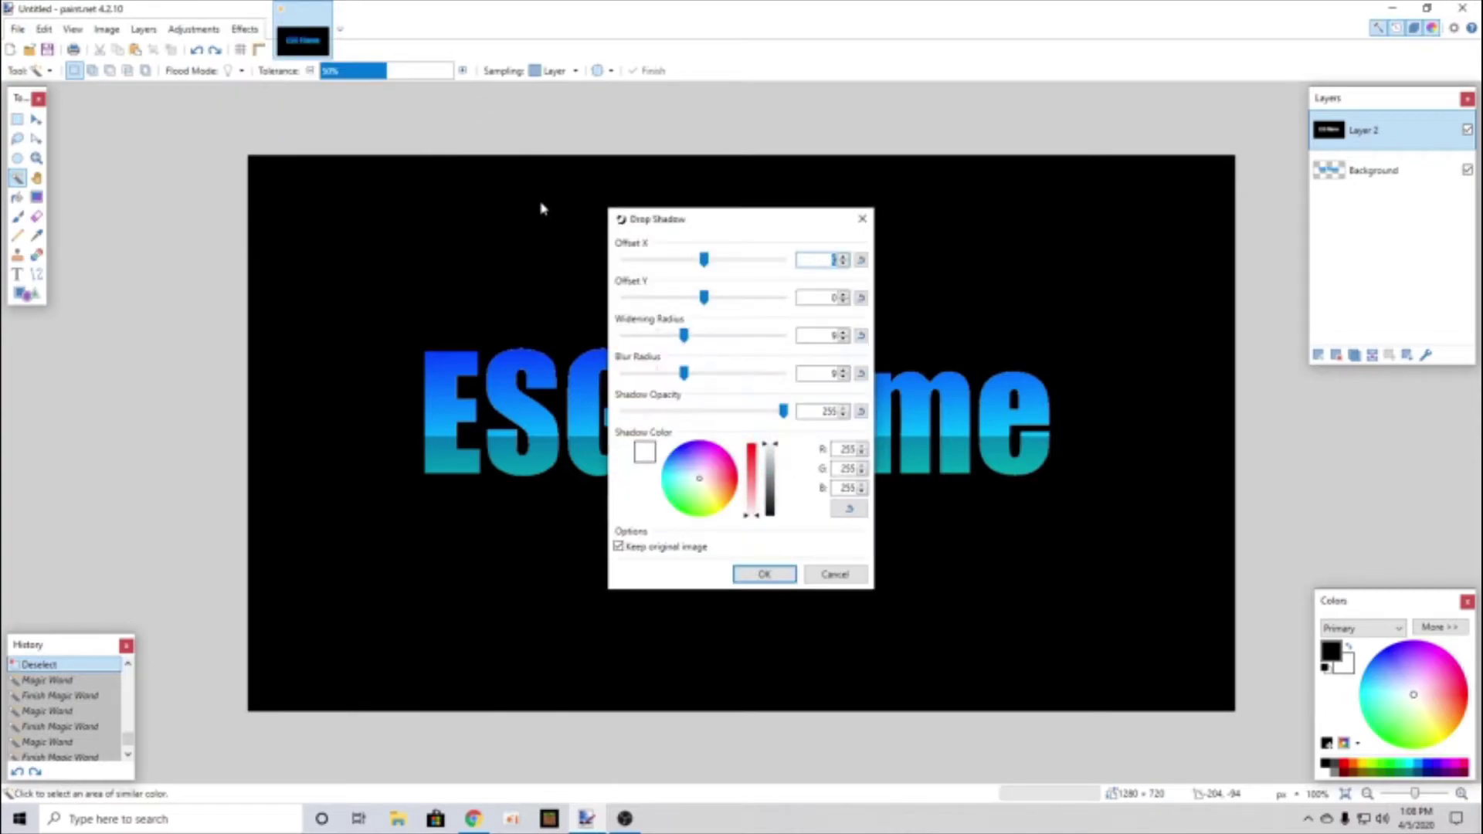
mouse_move(770, 463)
left_mouse_down()
mouse_move(774, 498)
mouse_move(780, 427)
mouse_move(788, 533)
mouse_move(779, 438)
left_mouse_up()
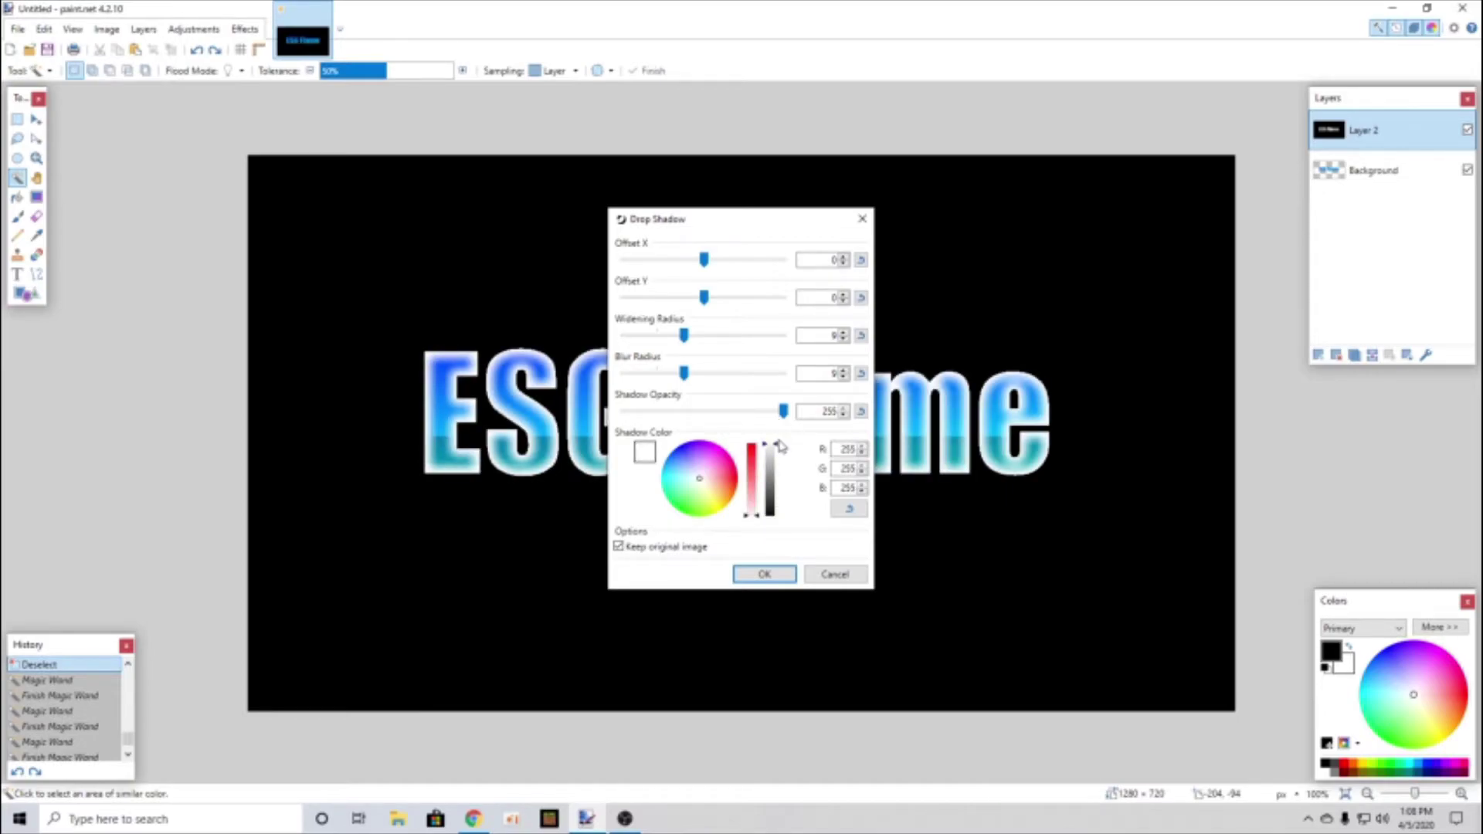
left_click(752, 578)
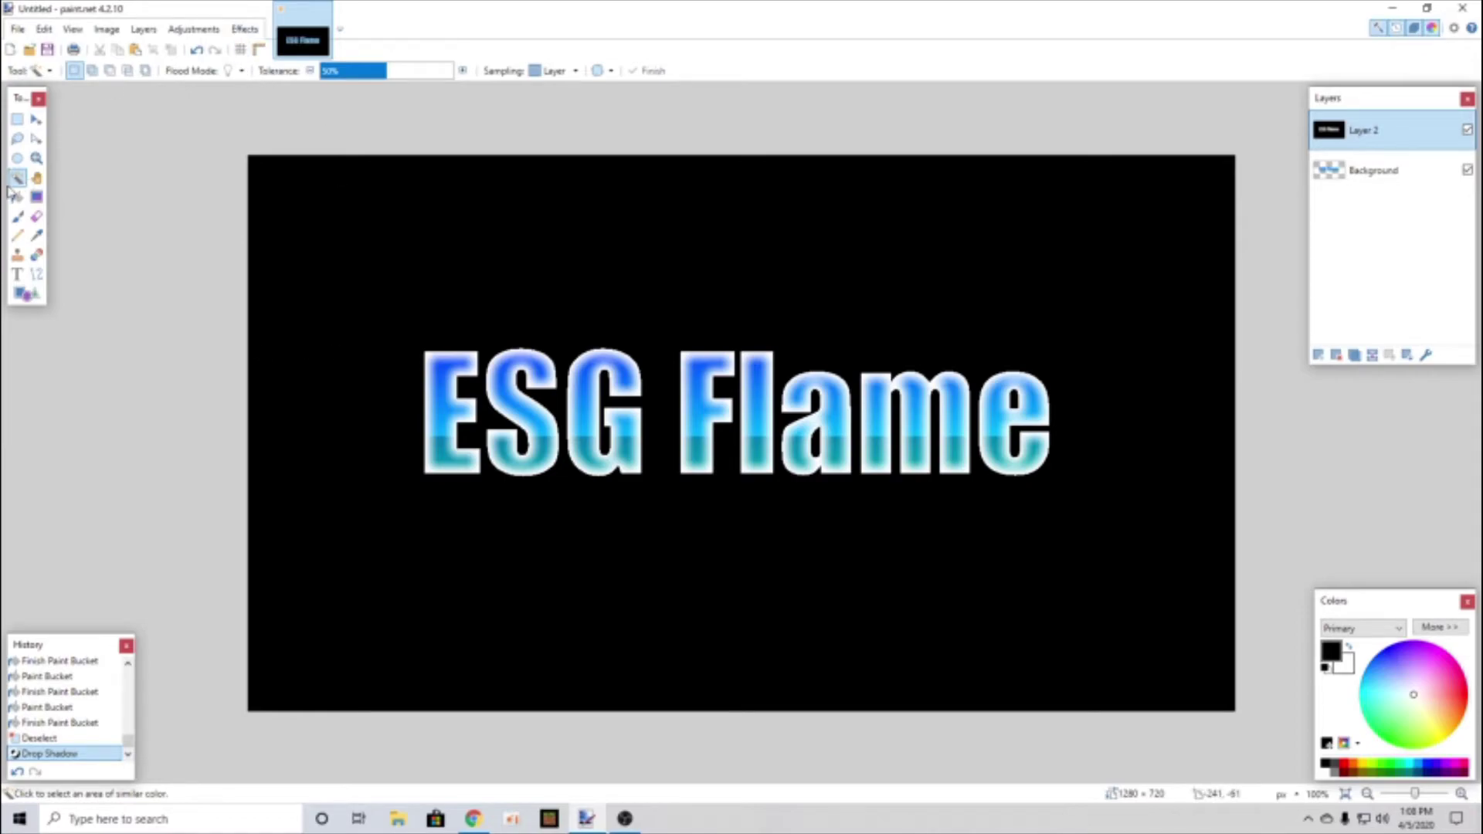
Step: Erase the black area around the lettering from Layer 2 and set the layer's blend mode to Overlay
left_click(388, 241)
key("Delete")
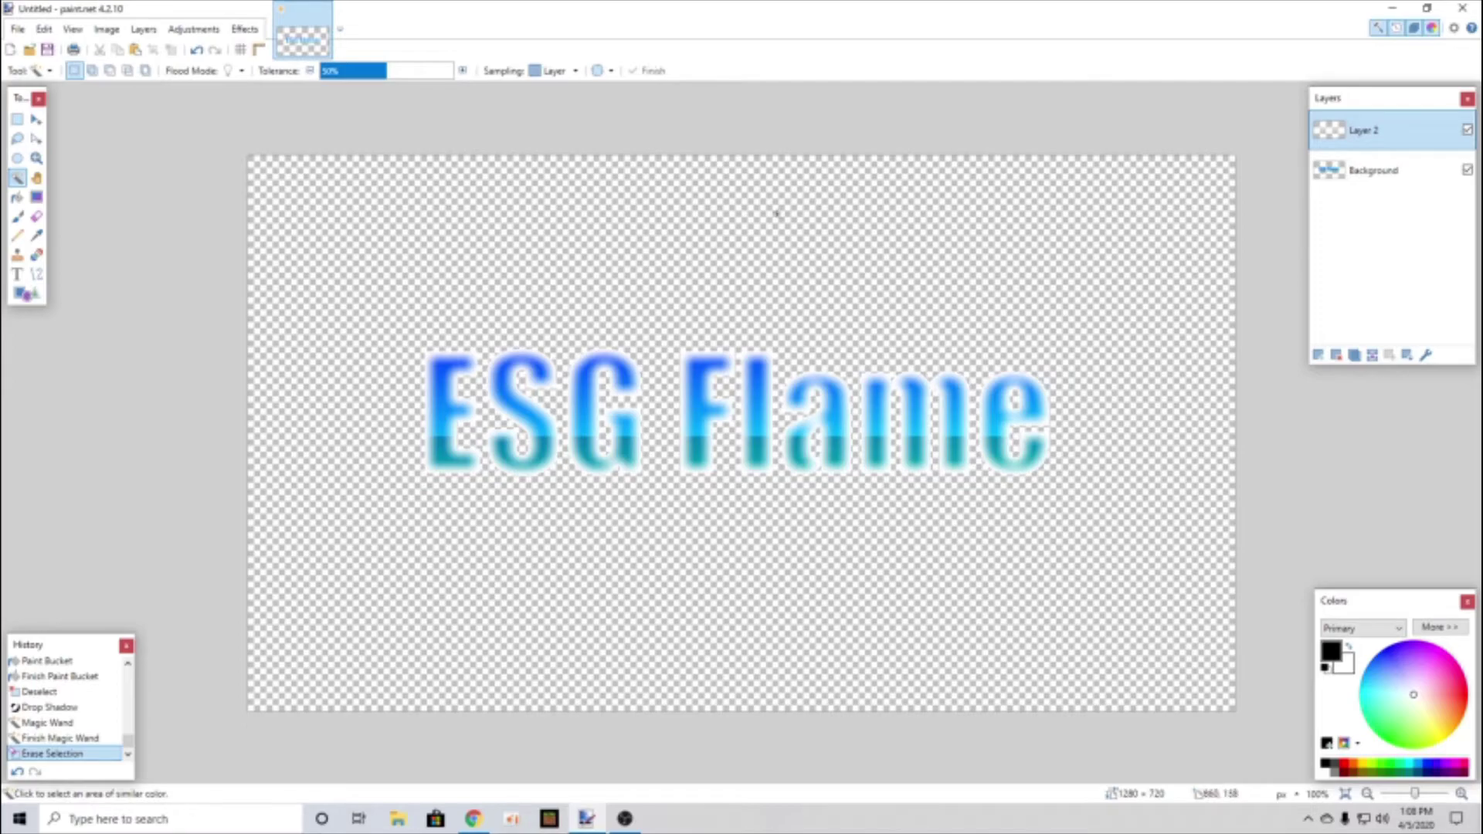
double_click(1369, 131)
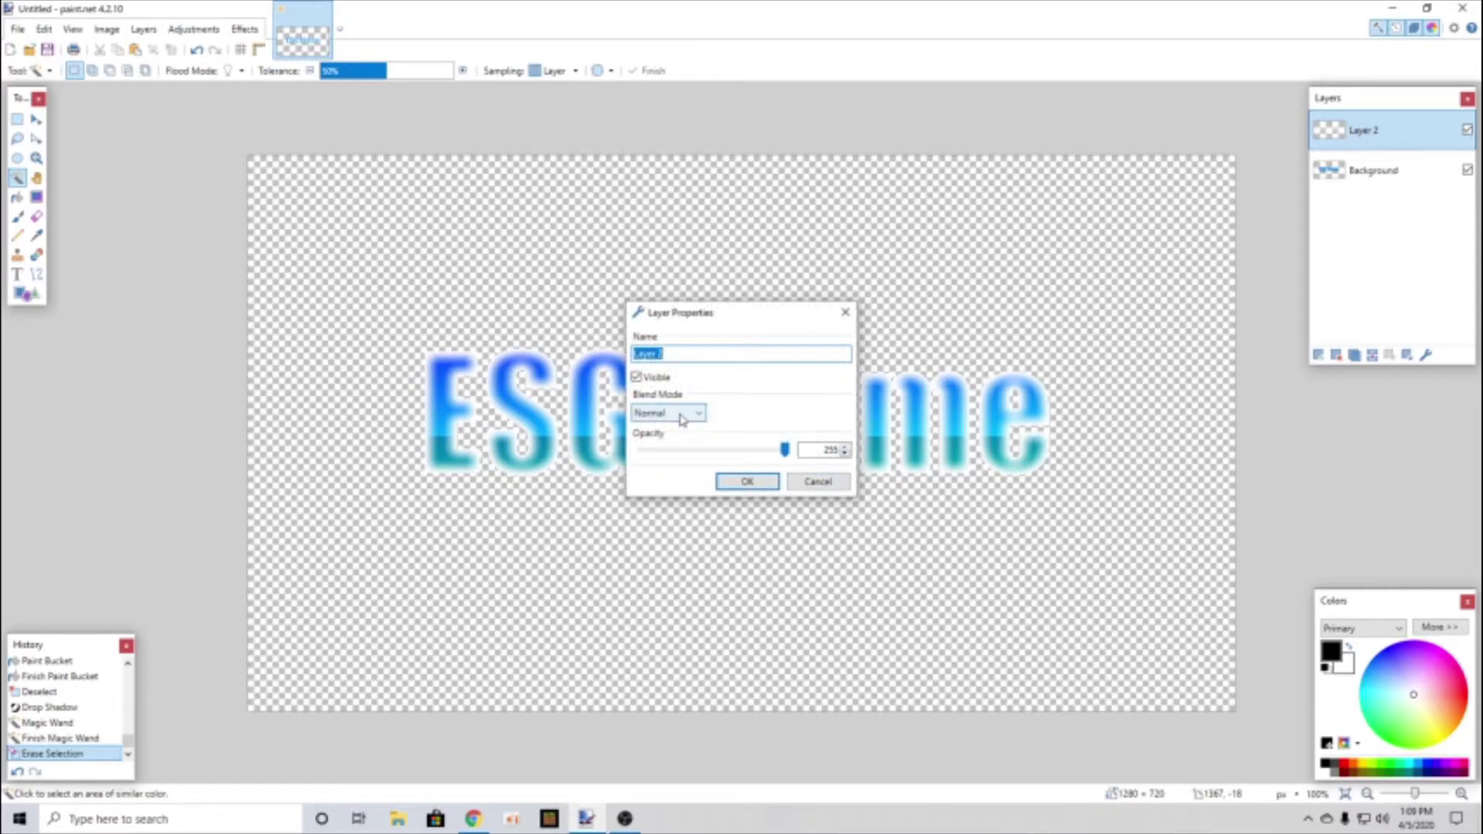
left_click(679, 417)
left_click(661, 536)
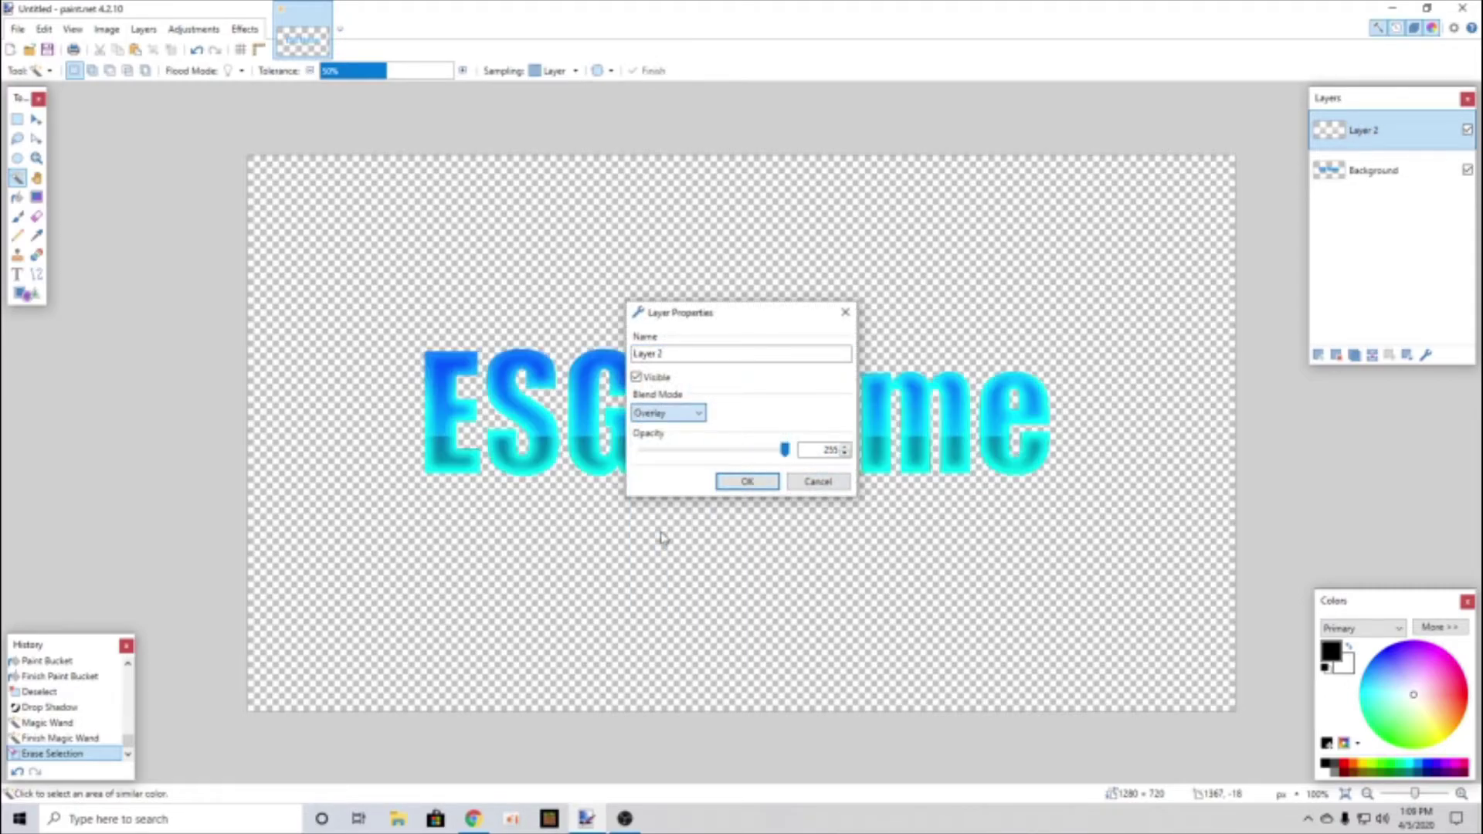
left_click(747, 482)
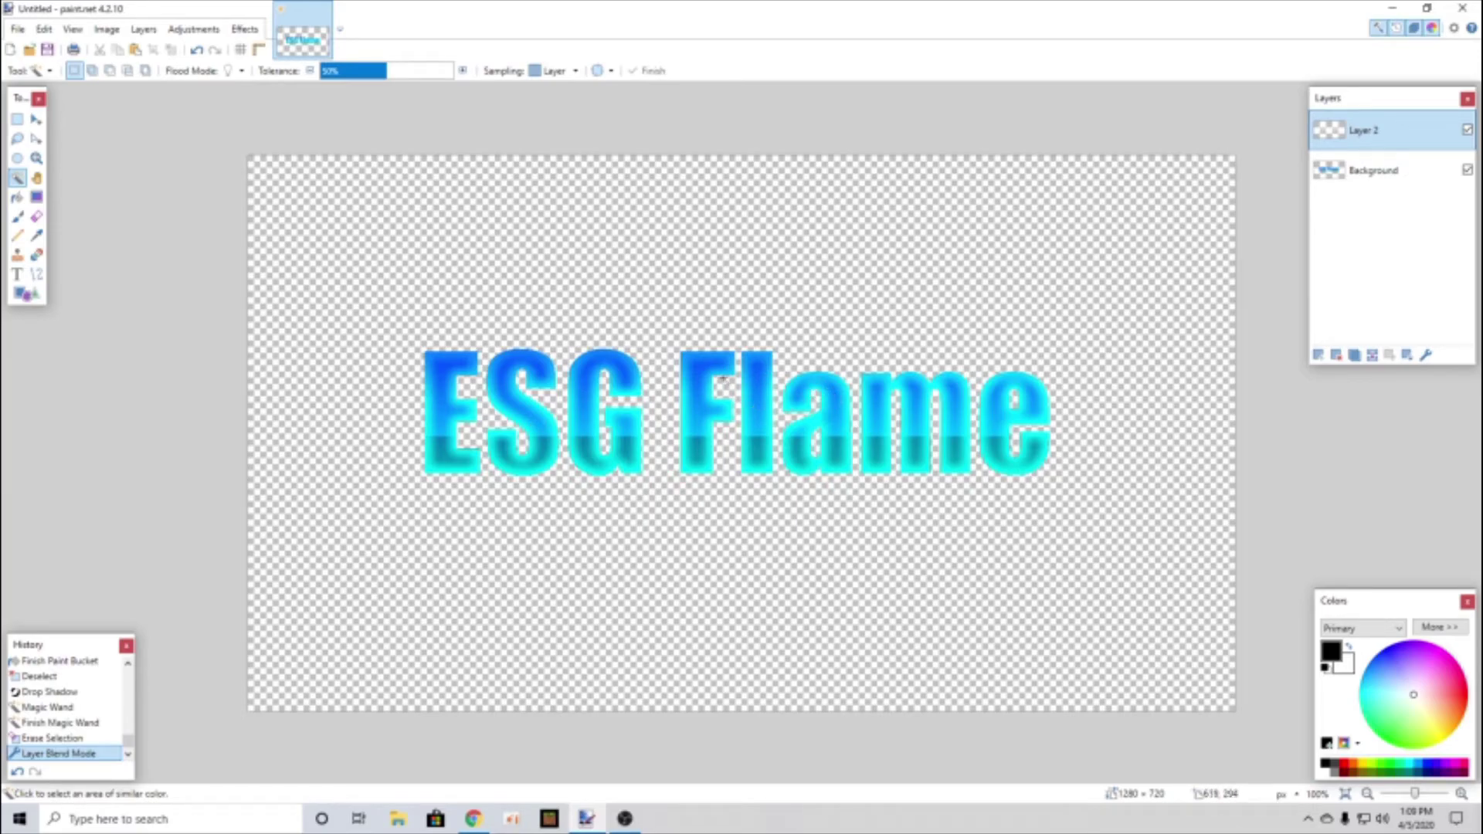
Step: Merge Layer 2 down into the Background layer and duplicate the merged layer
left_click(1368, 356)
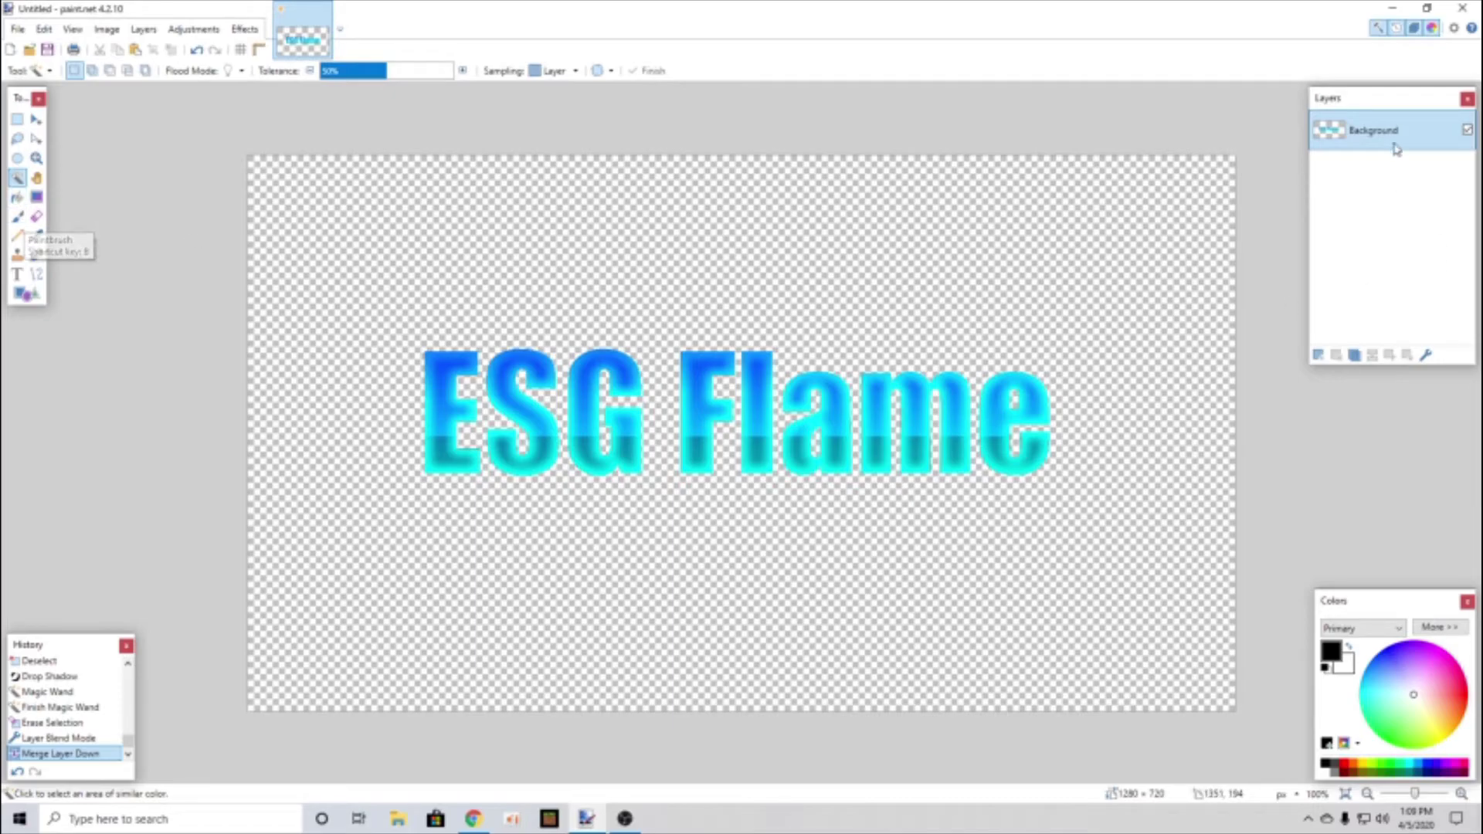
left_click(1353, 355)
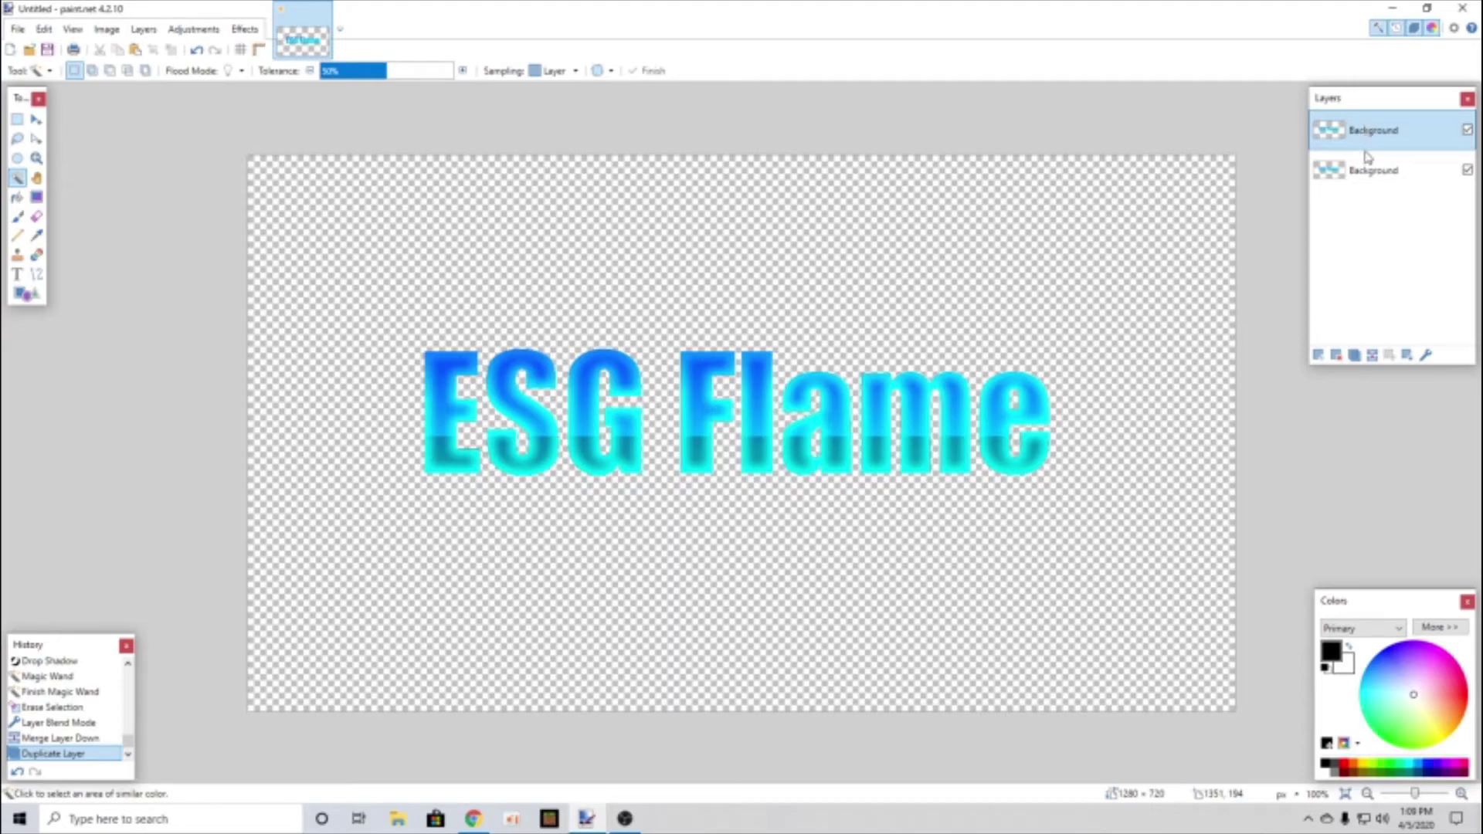
Step: Select everything on the lower Background layer and move its pixels 24 px straight down to form a depth edge below the lettering
left_click(1368, 183)
left_click(1375, 142)
left_click(1368, 176)
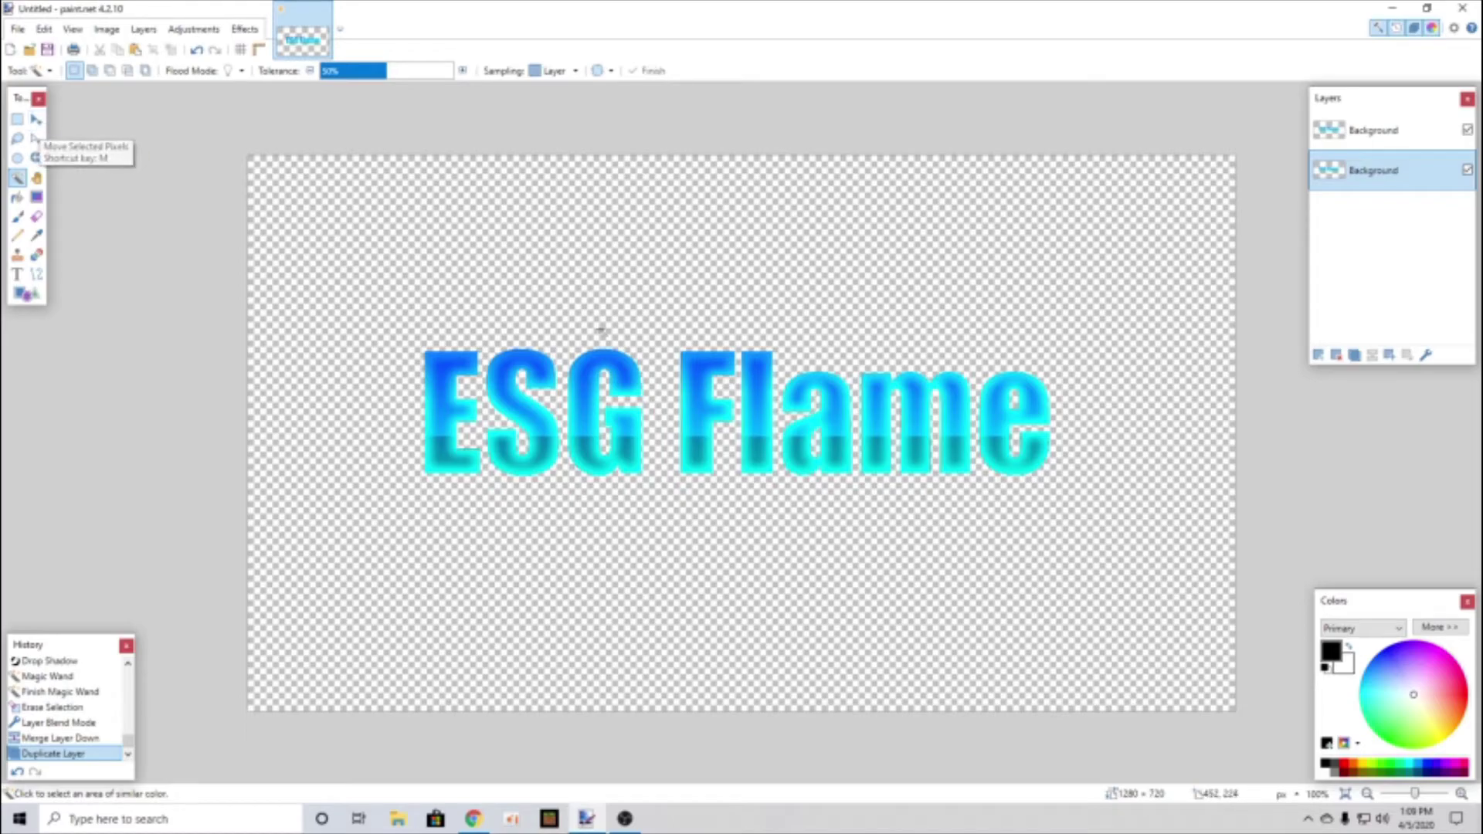
left_click(36, 119)
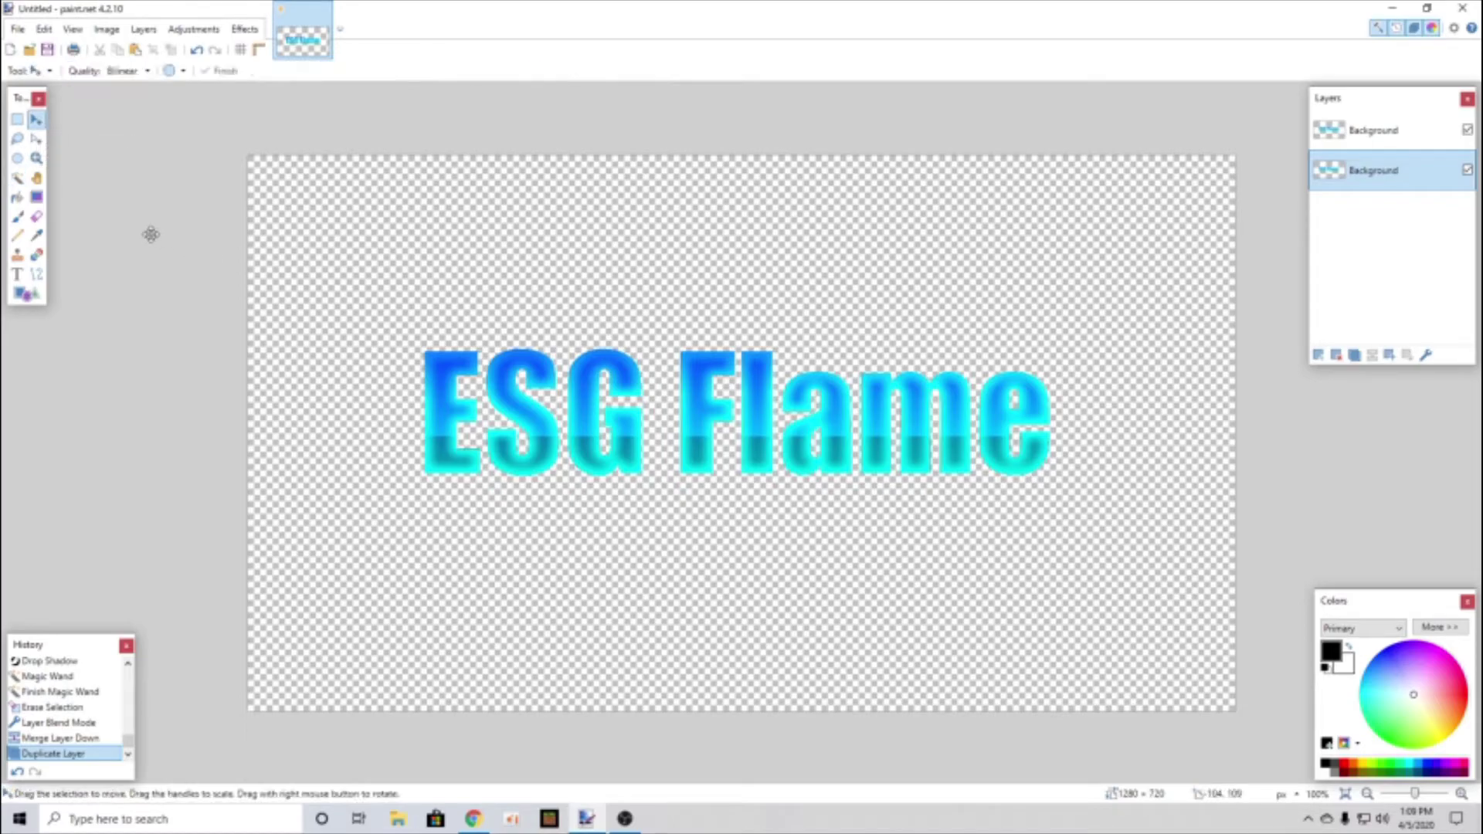
key("ctrl+a")
left_click(746, 390)
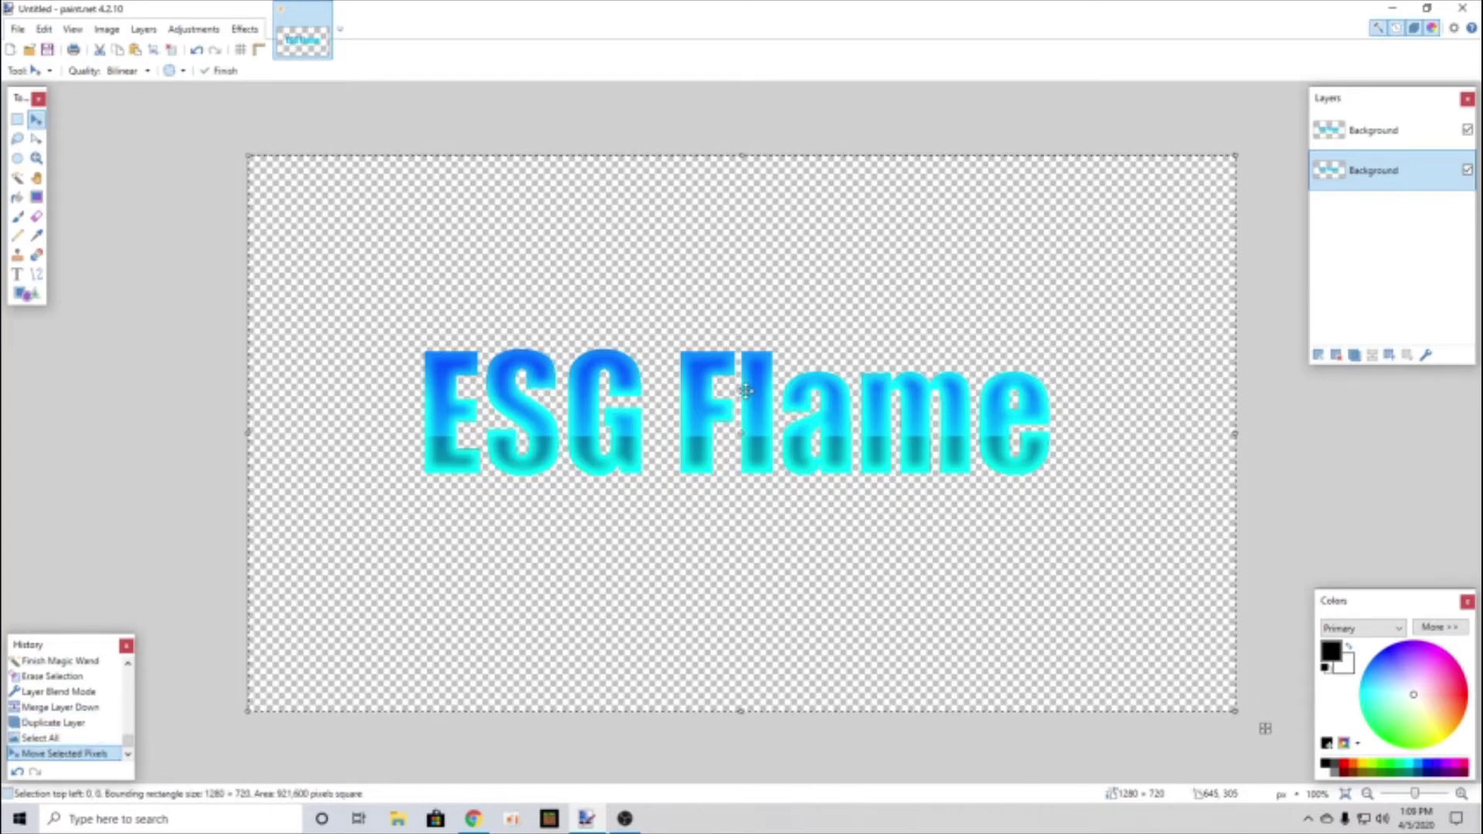
key("Down")
key("Down")
key("Down")
key("Down")
key("Down")
key("Down")
key("Down")
key("Down")
key("Down")
key("Down")
key("Down")
key("Down")
key("Down")
key("Down")
key("Down")
key("Down")
key("Down")
key("Down")
key("Down")
key("Up")
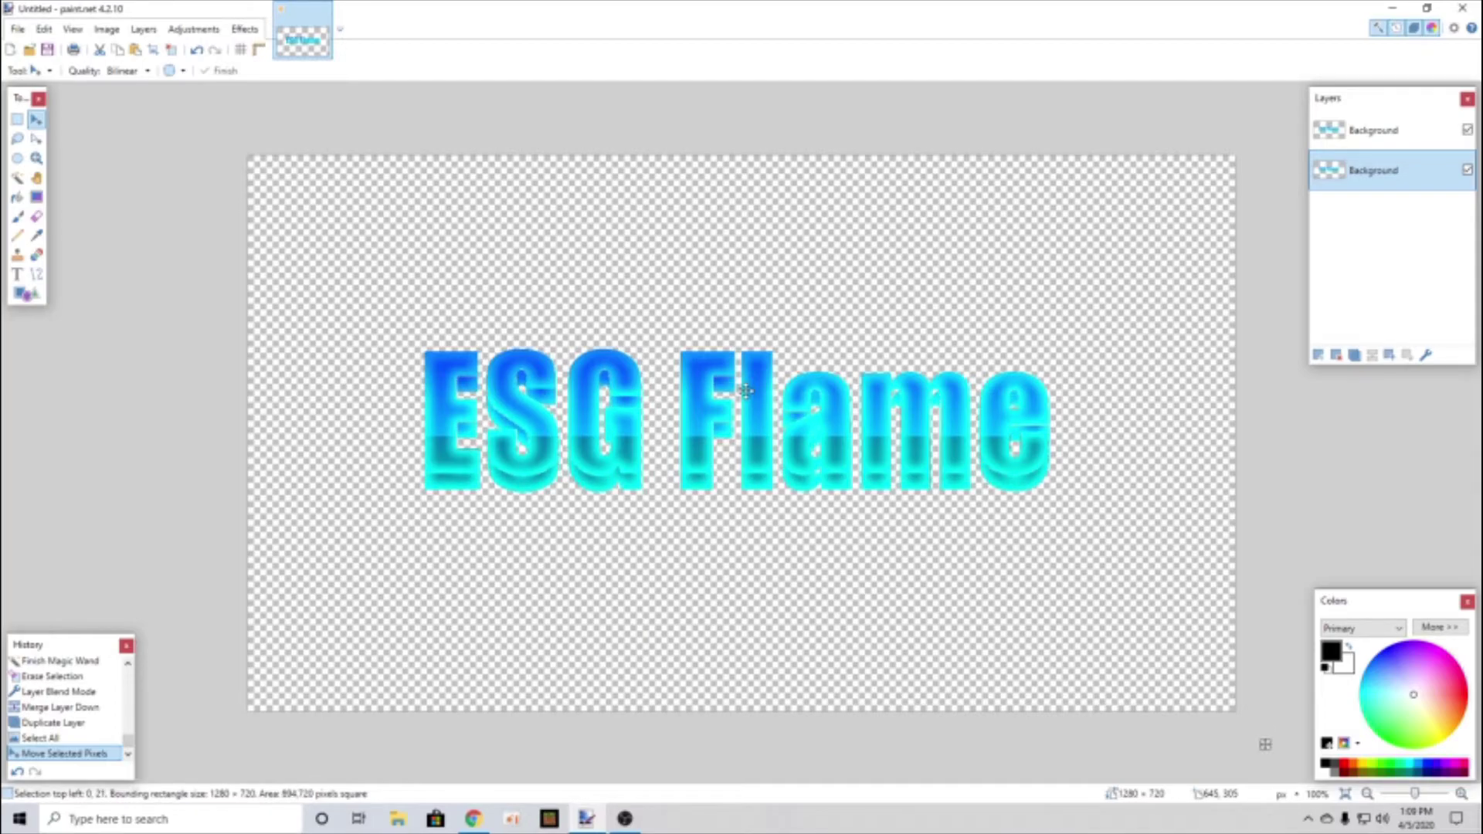
key("s")
key("s")
key("ctrl+z")
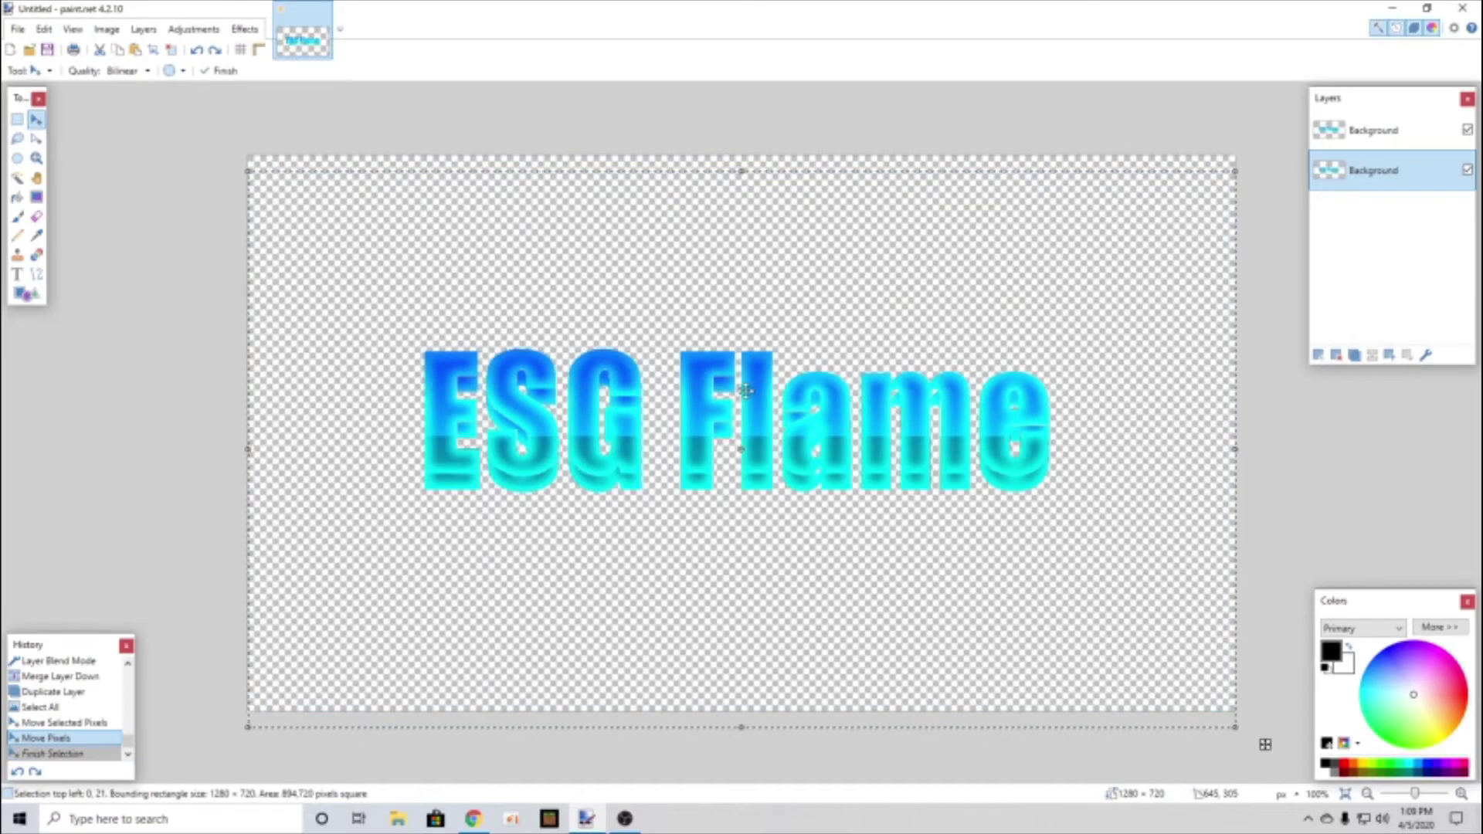
key("Down")
key("Down")
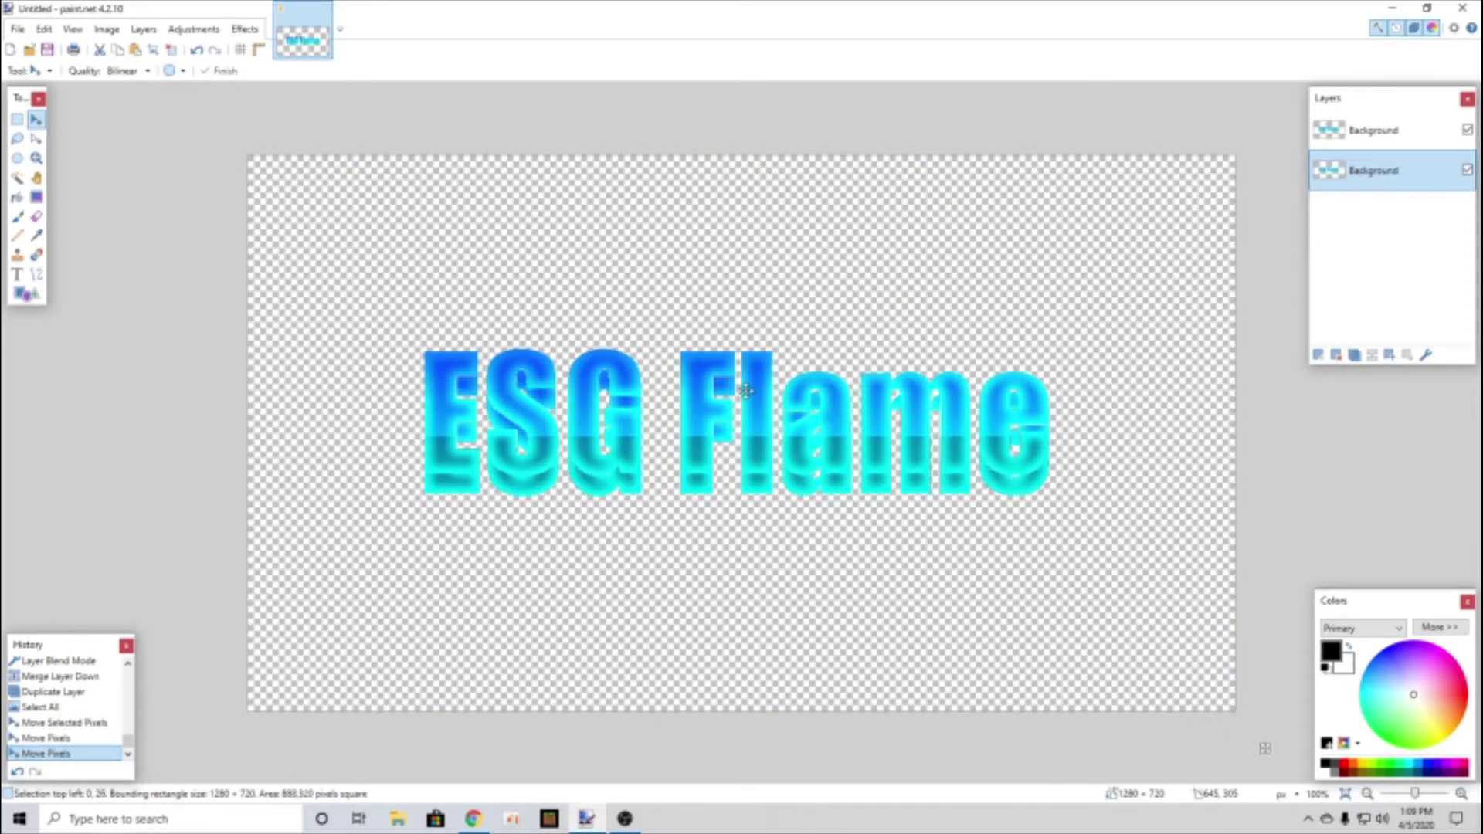
key("Down")
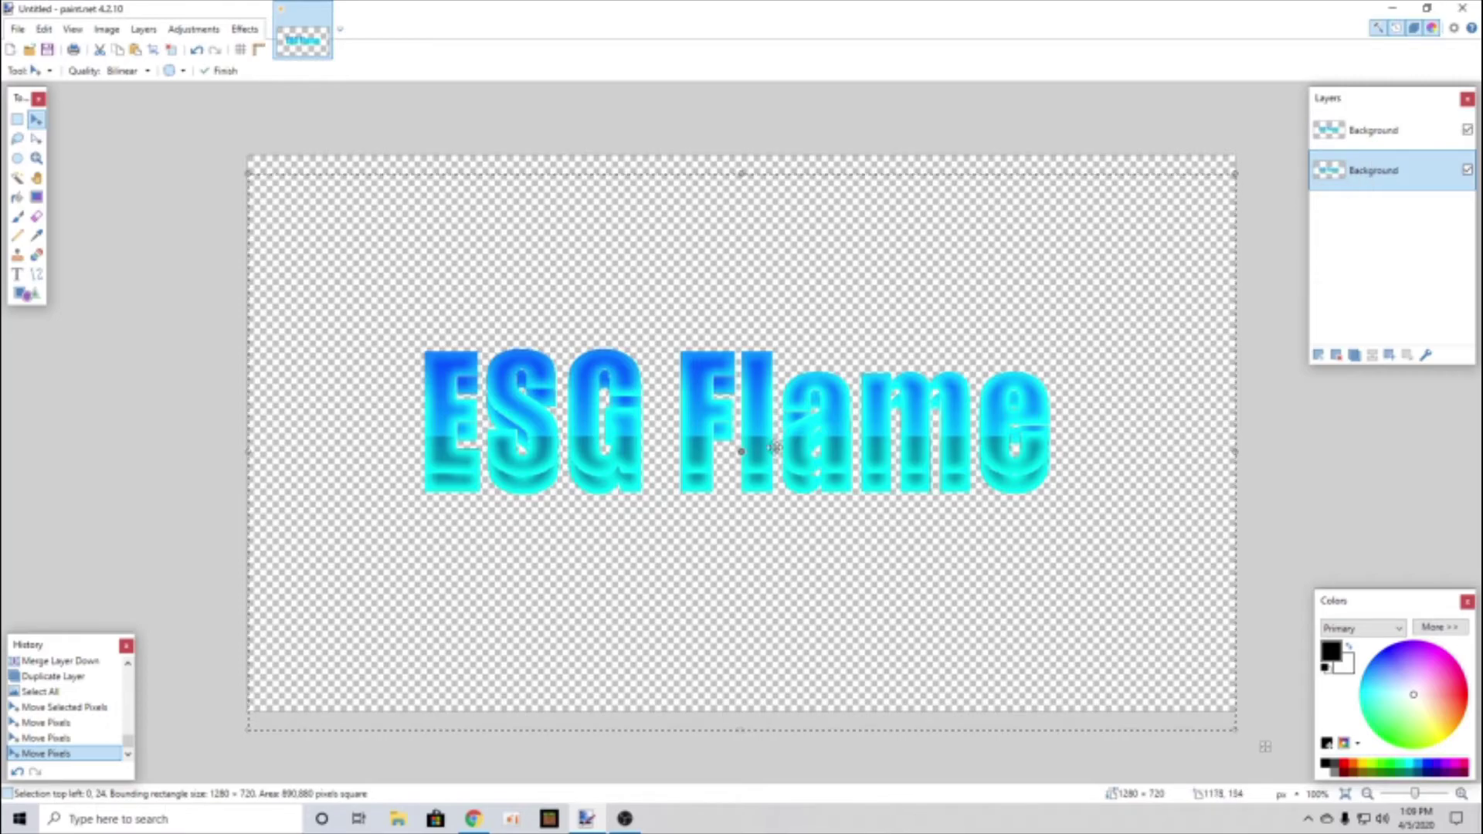
Step: Darken the shifted lower Background layer with Hue / Saturation by setting its lightness to -57
left_click(218, 32)
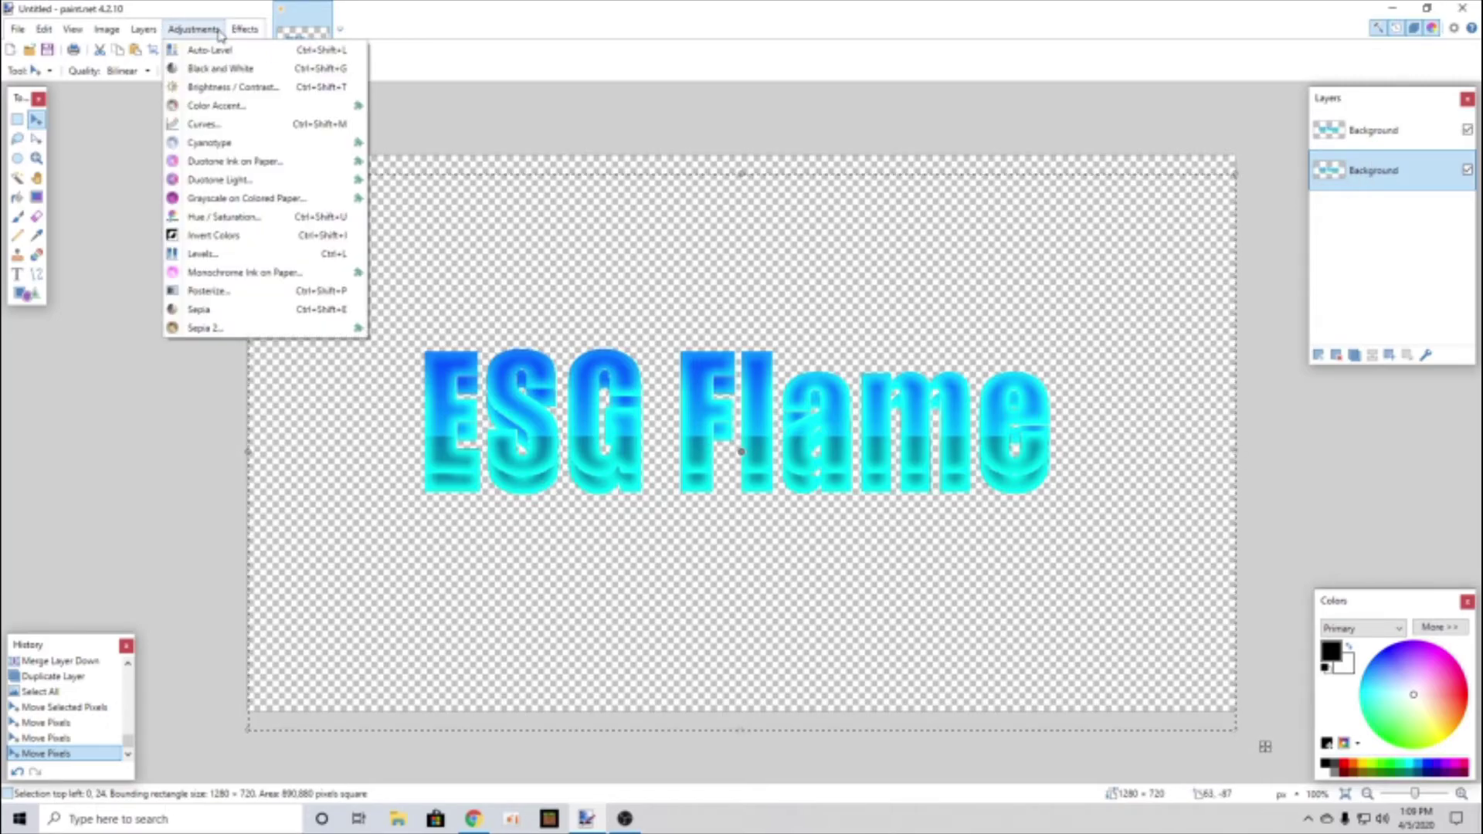
left_click(279, 227)
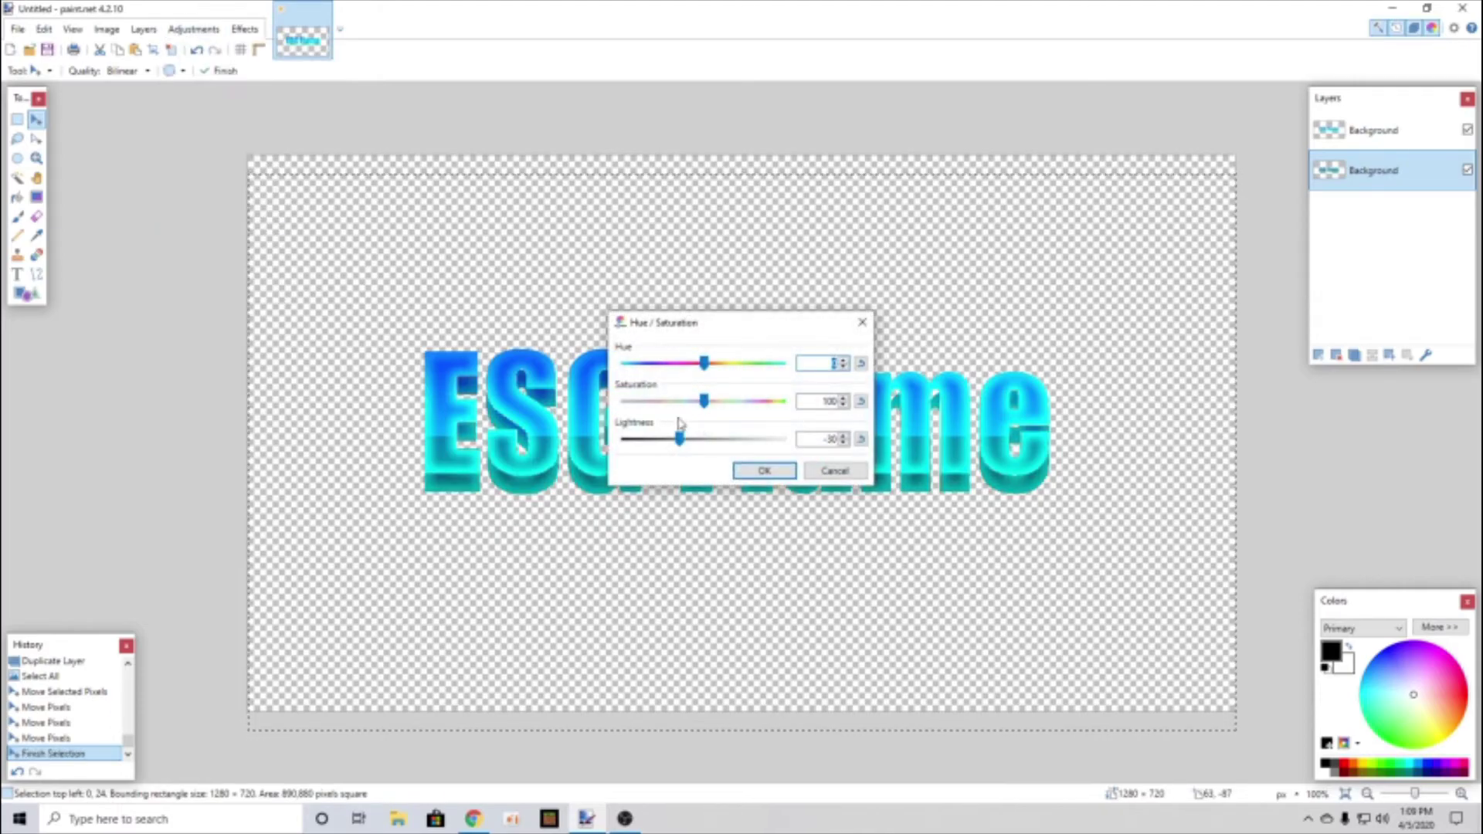
mouse_move(679, 438)
left_mouse_down()
mouse_move(613, 441)
mouse_move(661, 439)
left_mouse_up()
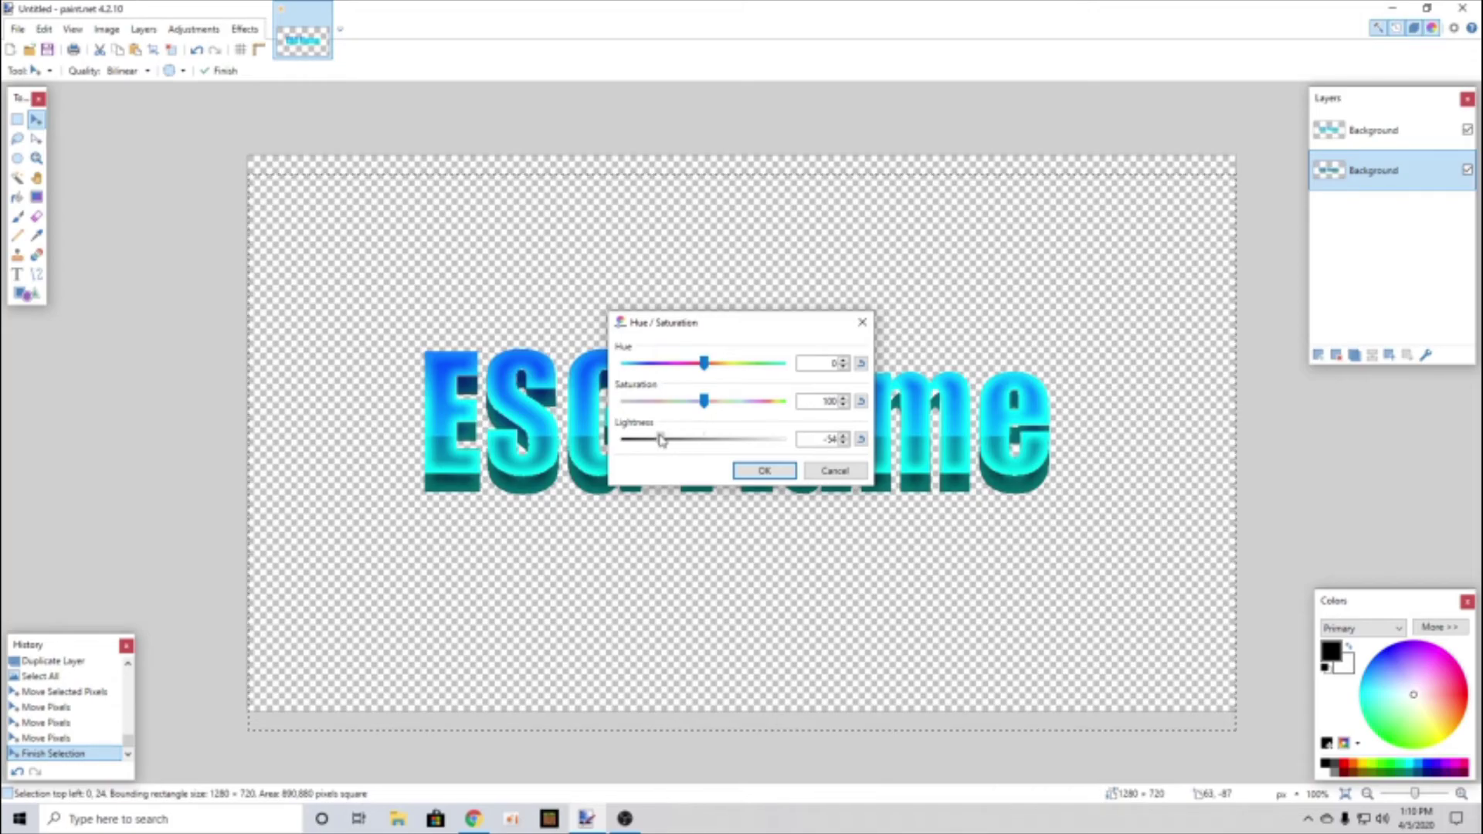
left_click(843, 436)
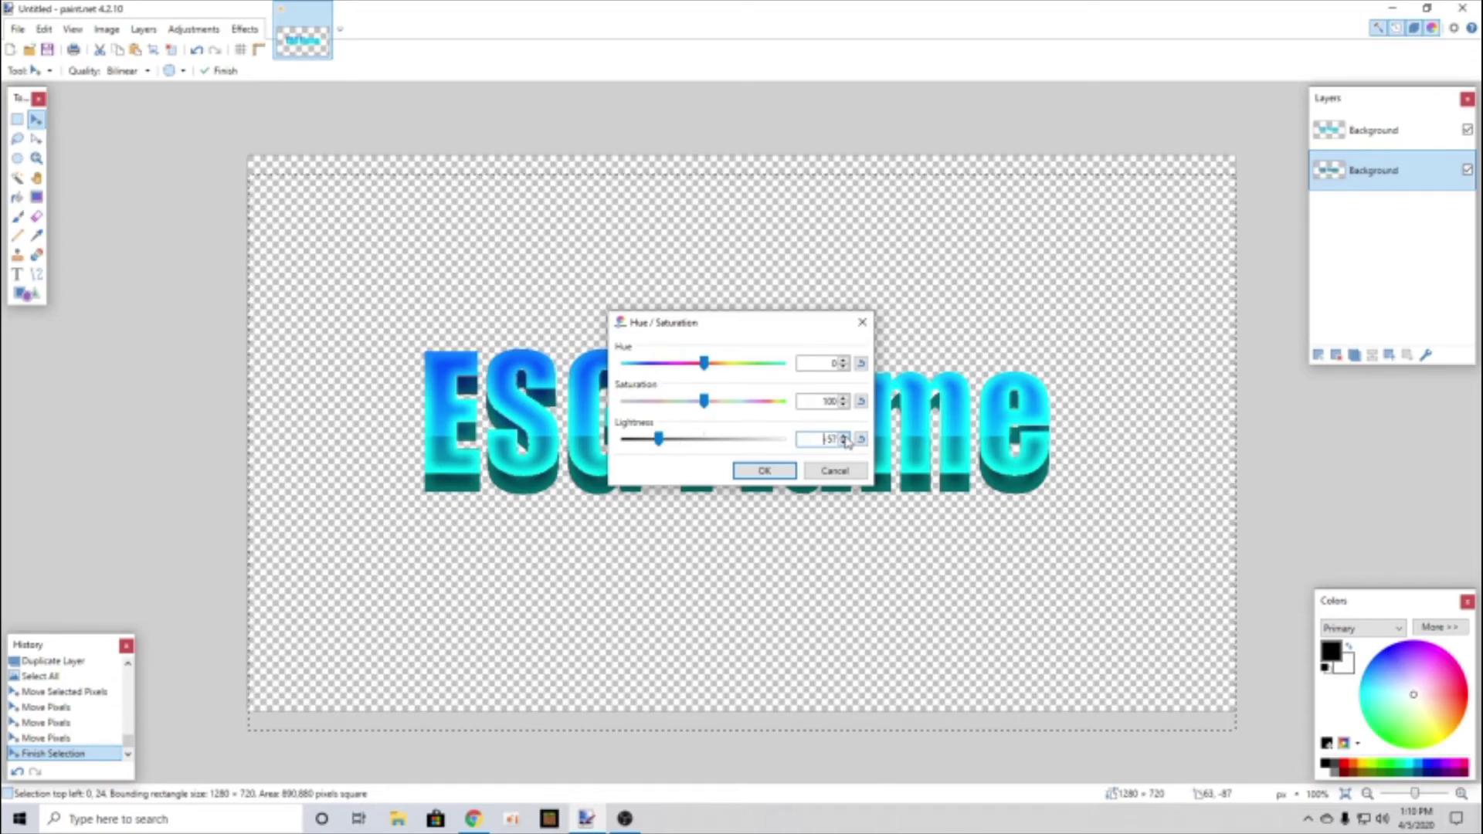
left_click(763, 470)
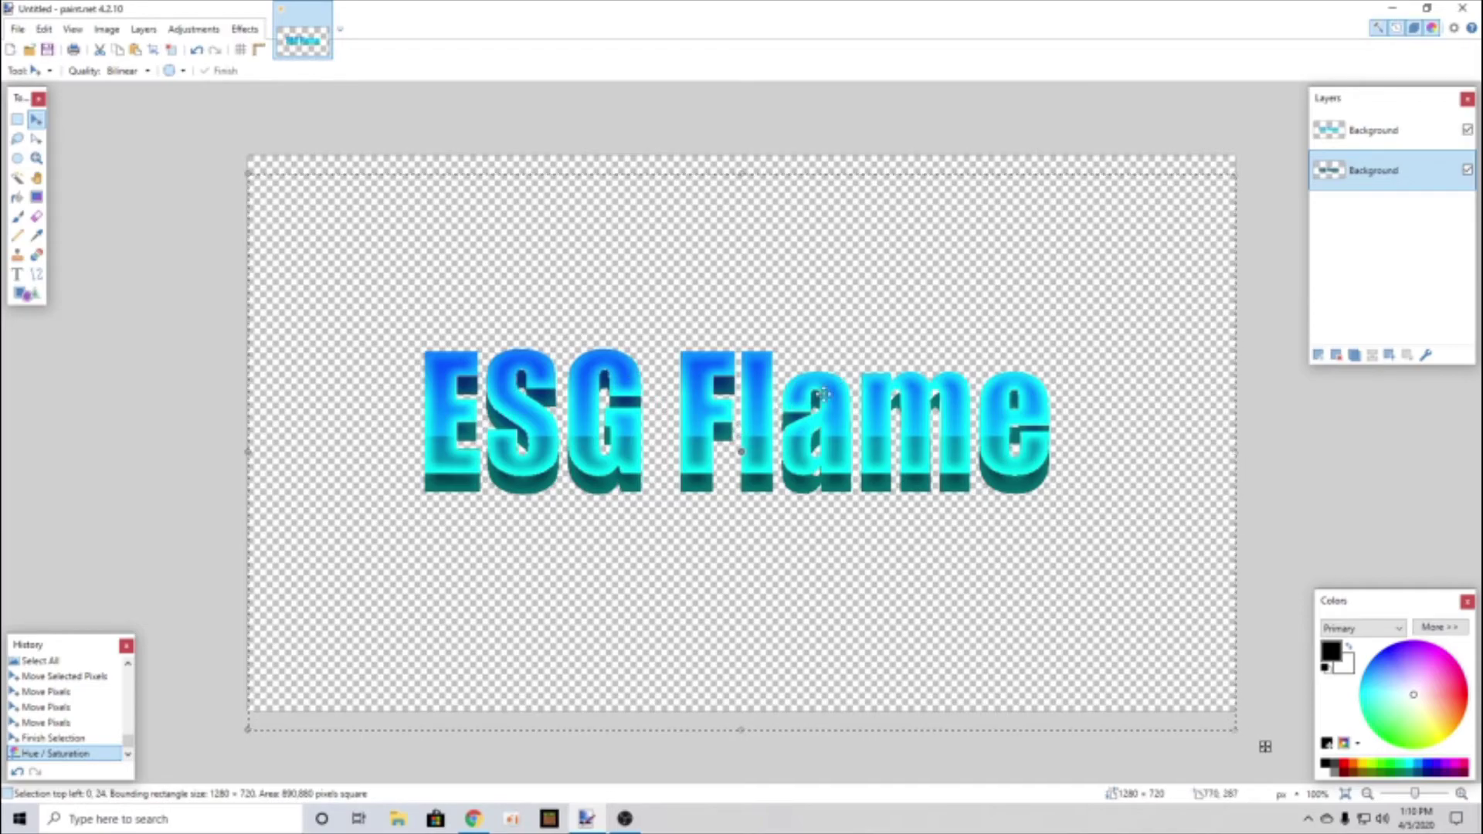
Step: Merge the upper lettering layer down into the darkened copy and move the merged lettering up about 18 px
left_click(1393, 132)
left_click(1373, 353)
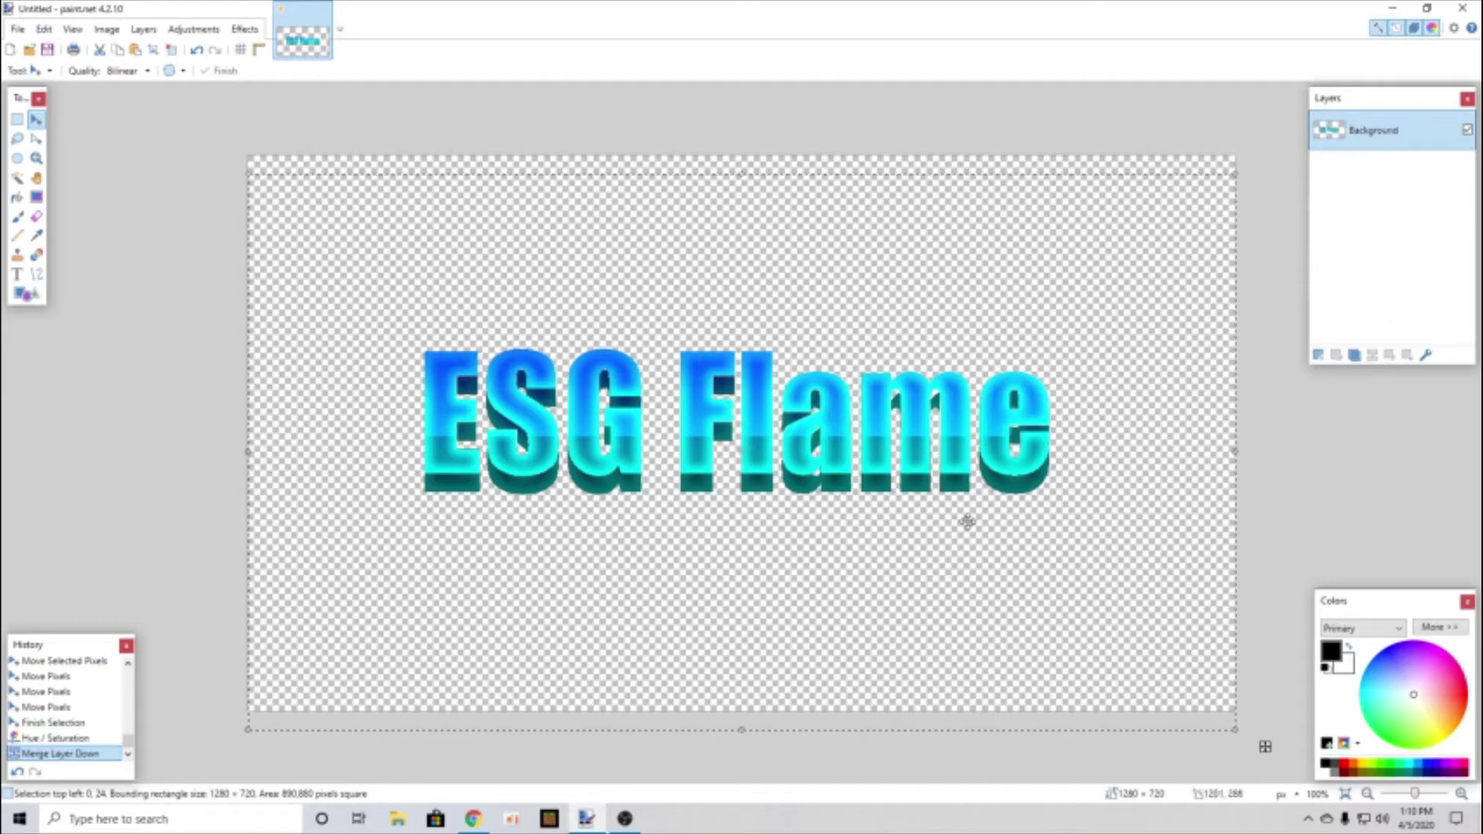
left_click_drag(830, 543, 829, 528)
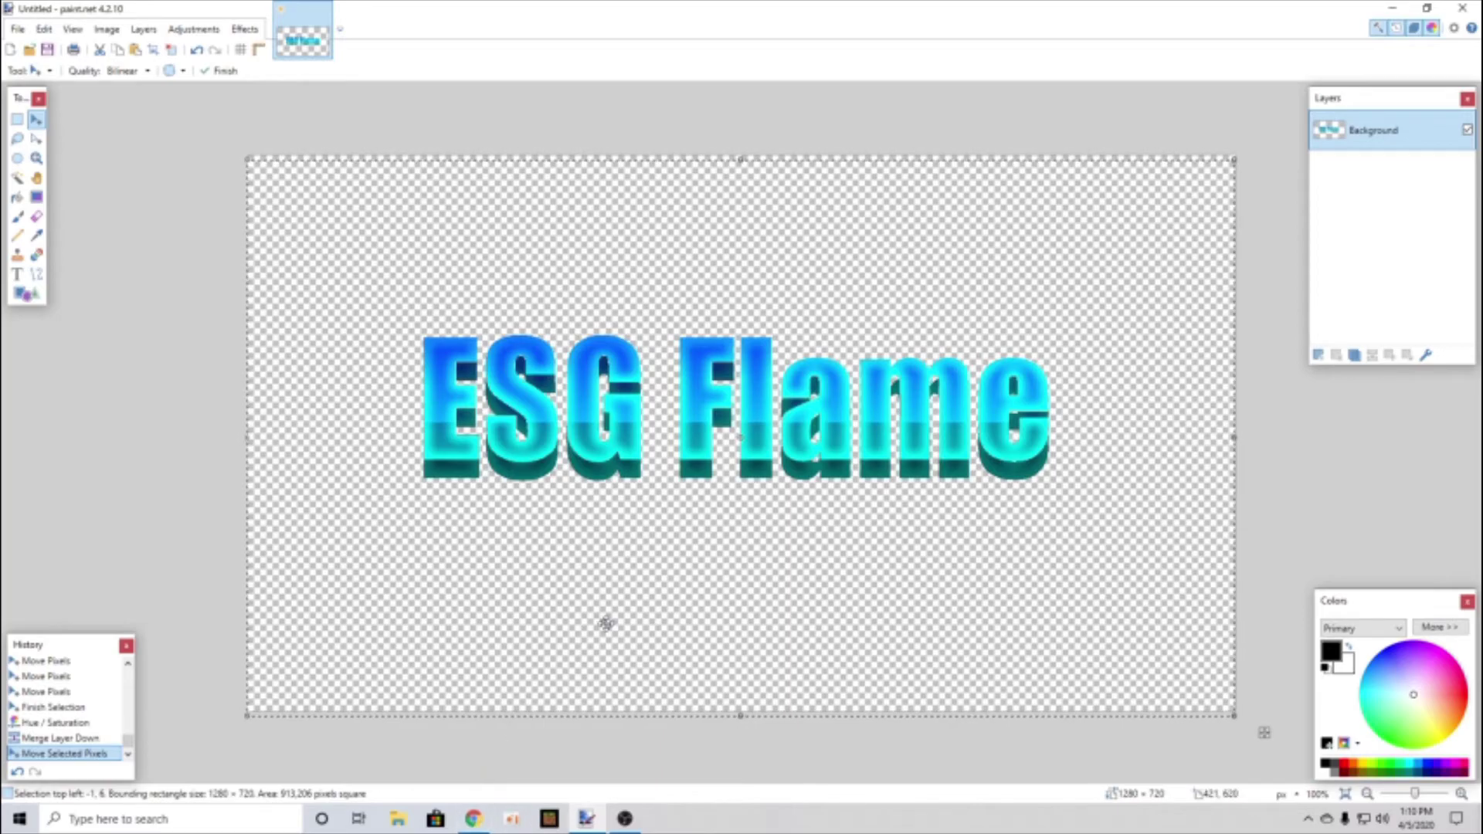
Step: Import the game landscape image from File Explorer as a new layer and enlarge it to about 1284 × 723 px to cover the canvas
mouse_move(473, 817)
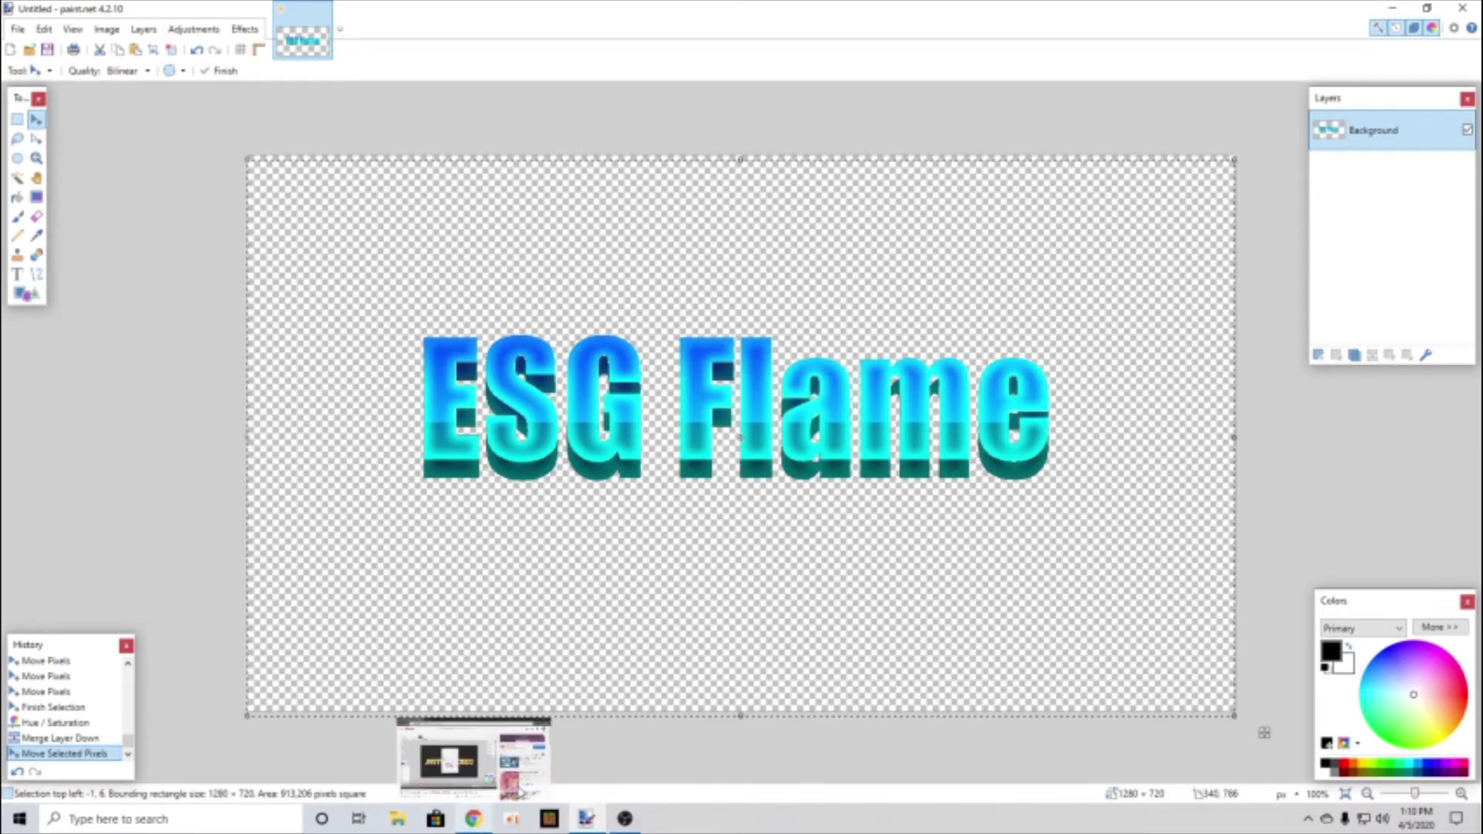
left_click(399, 819)
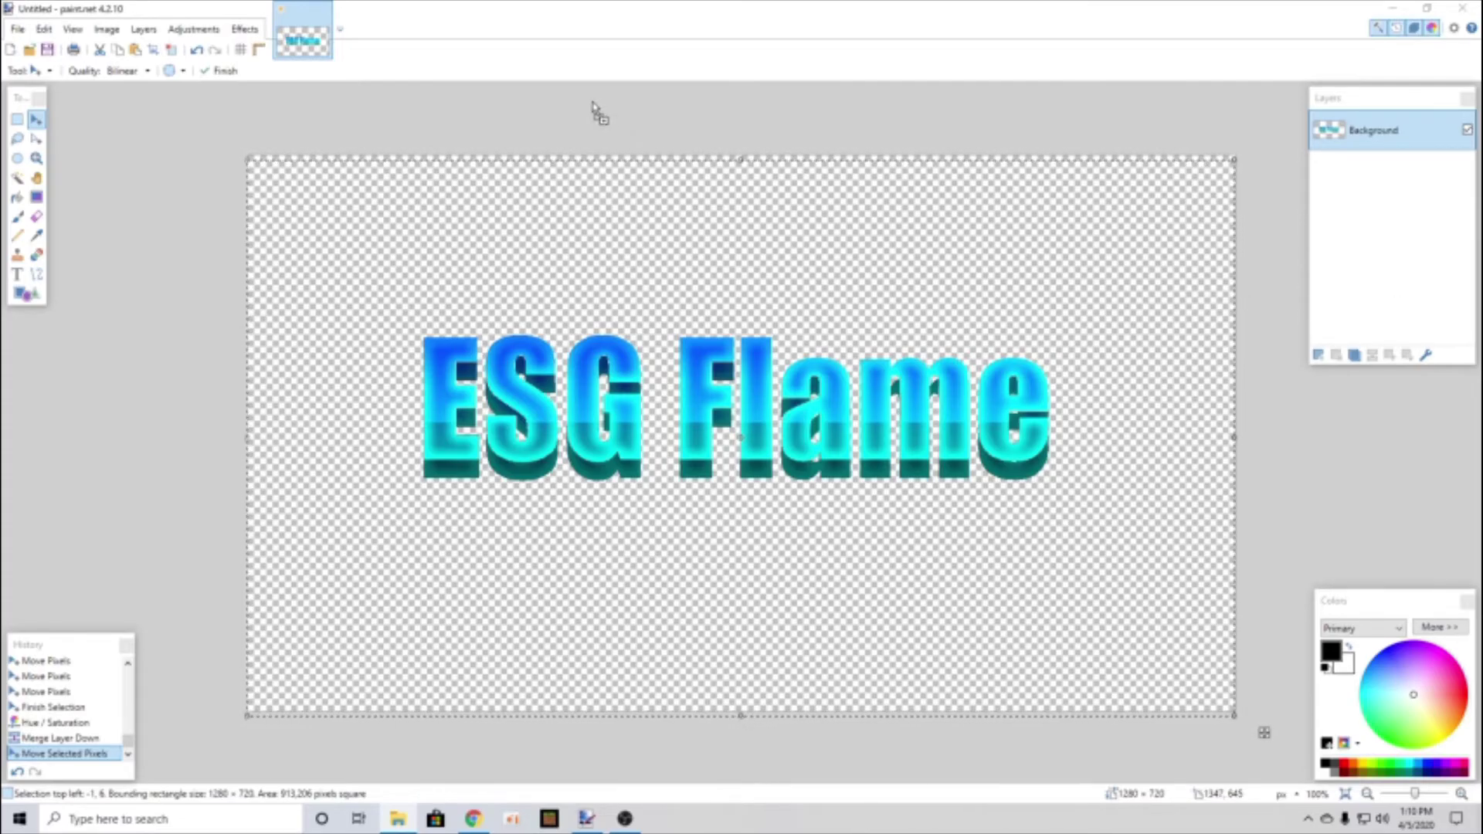
left_click_drag(569, 214, 570, 213)
left_click(699, 462)
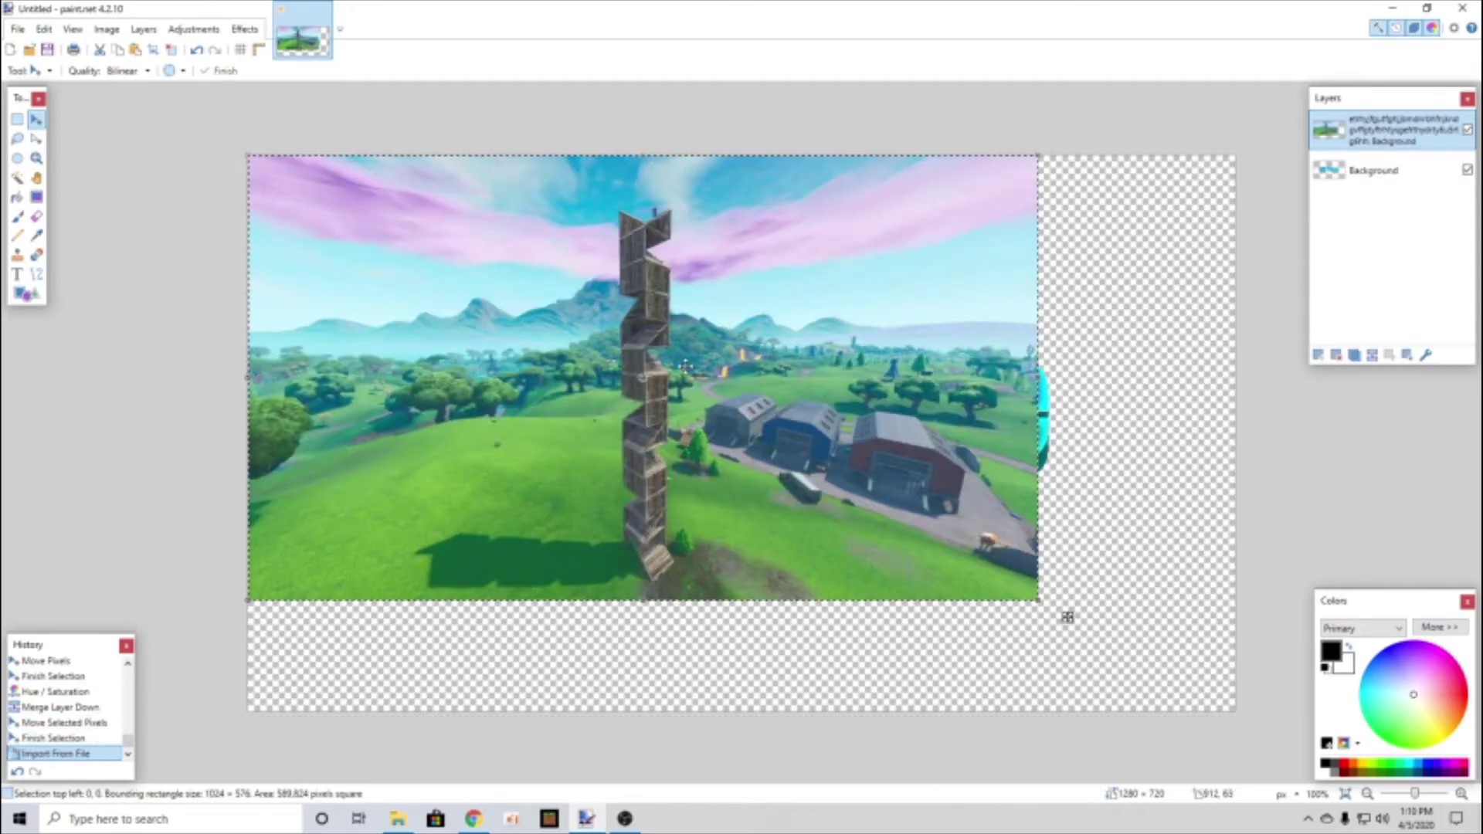
left_click(1033, 600)
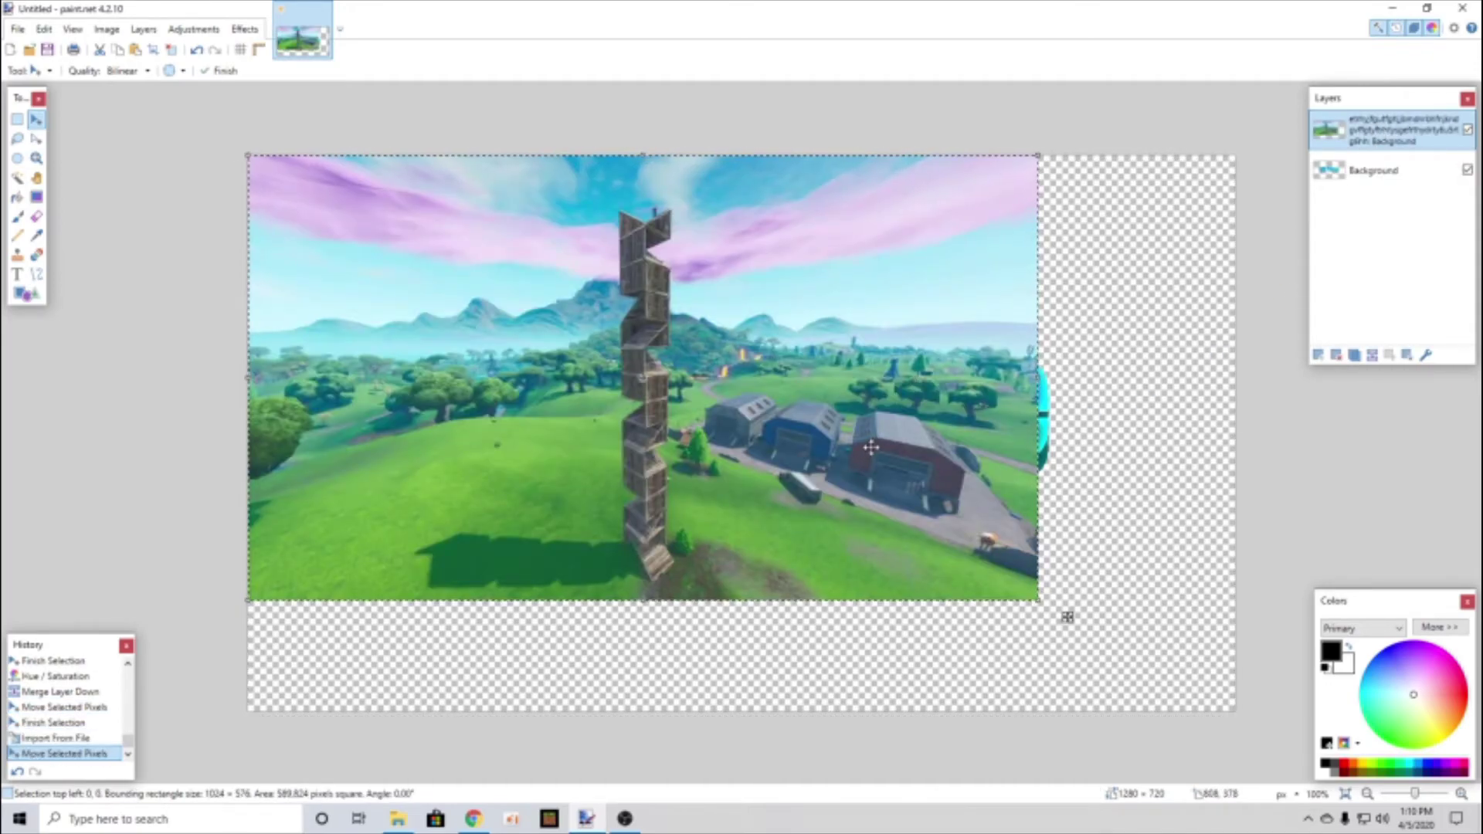
left_click_drag(1033, 601, 1238, 712)
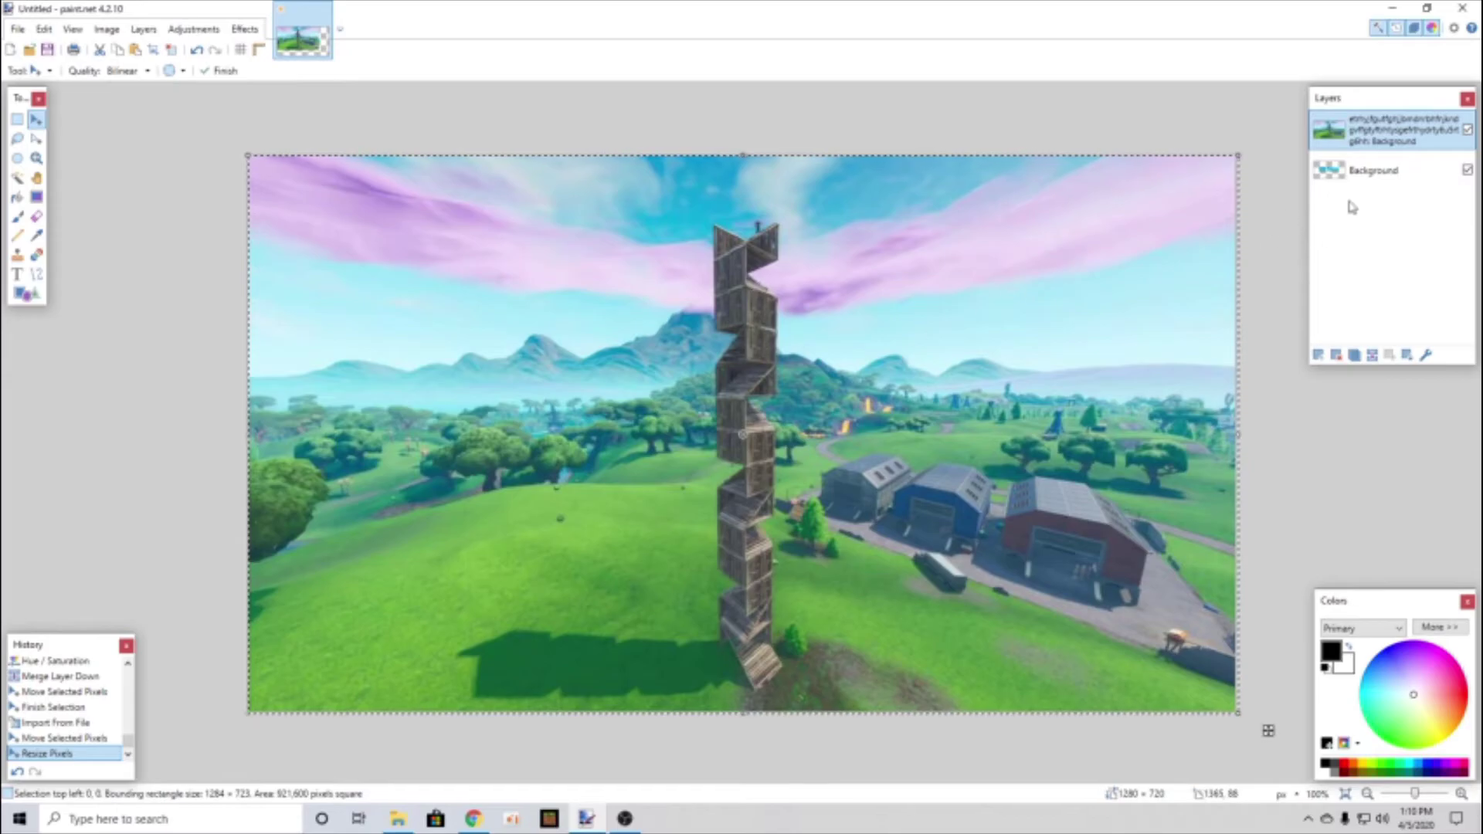
Step: Place the landscape layer beneath the lettering layer and move the lettering up about 125 px into the sky area
left_click_drag(1378, 138, 1371, 173)
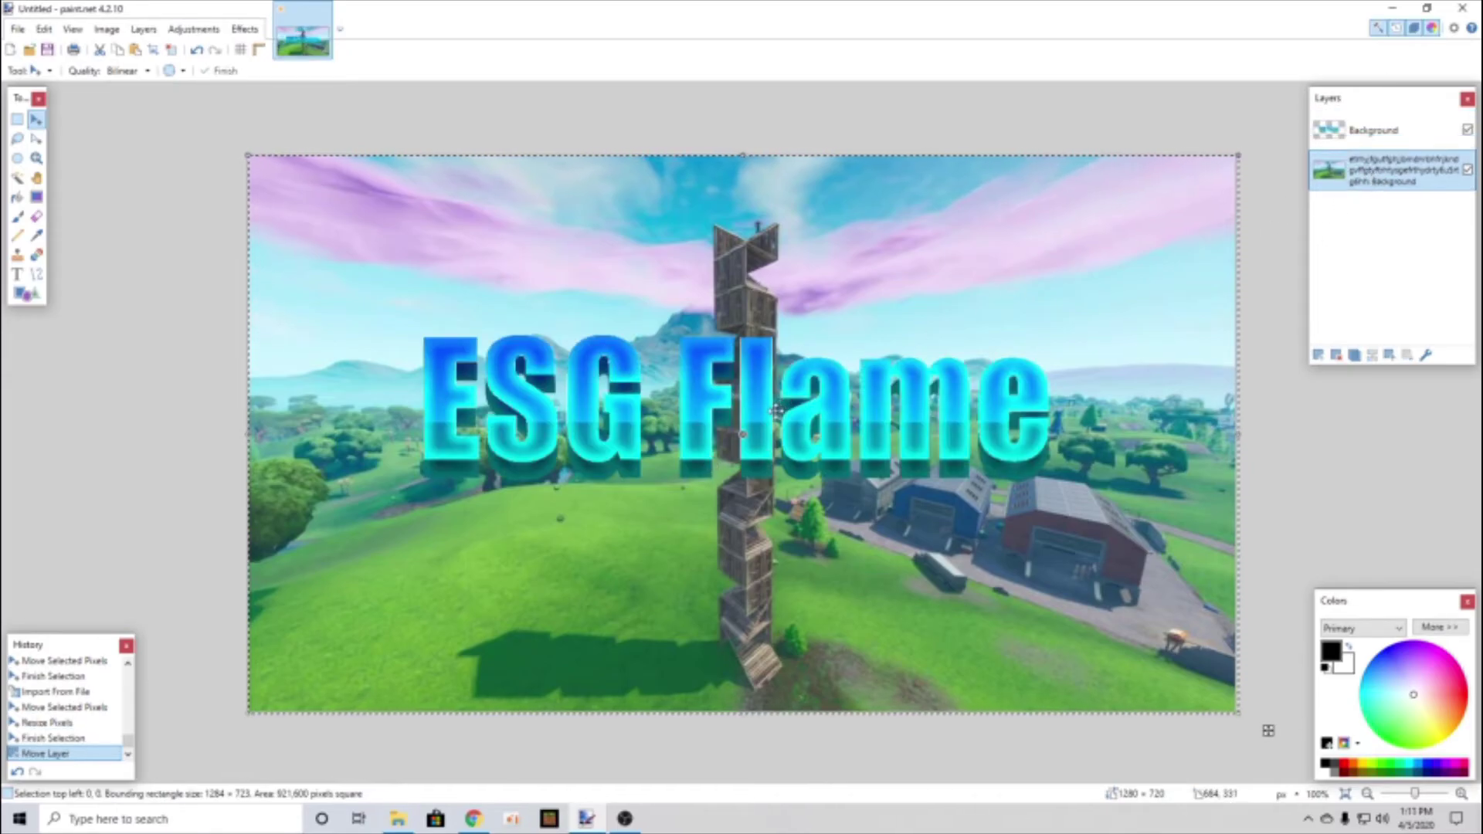
left_click(1360, 133)
left_click_drag(865, 394, 859, 297)
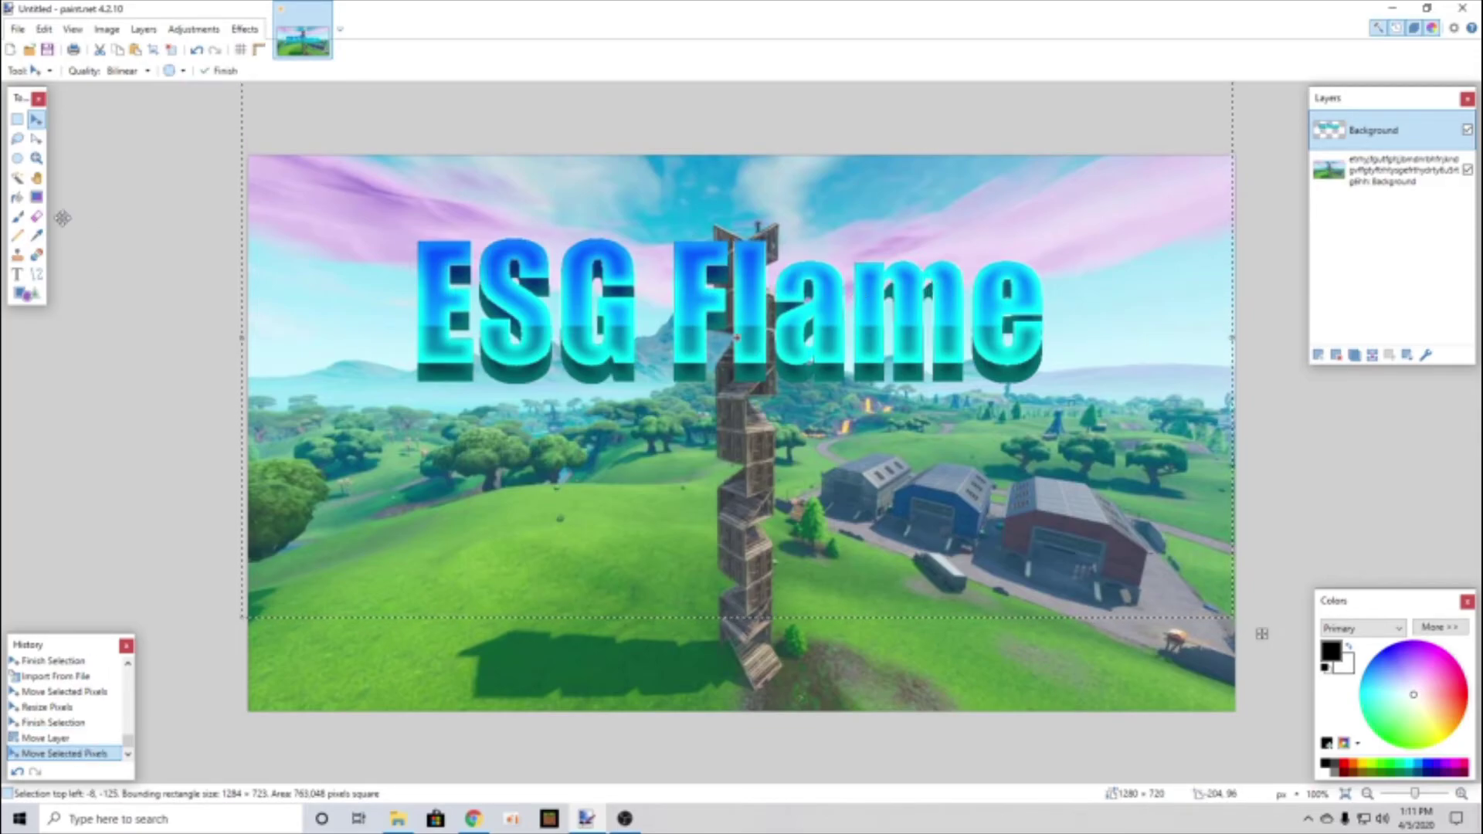